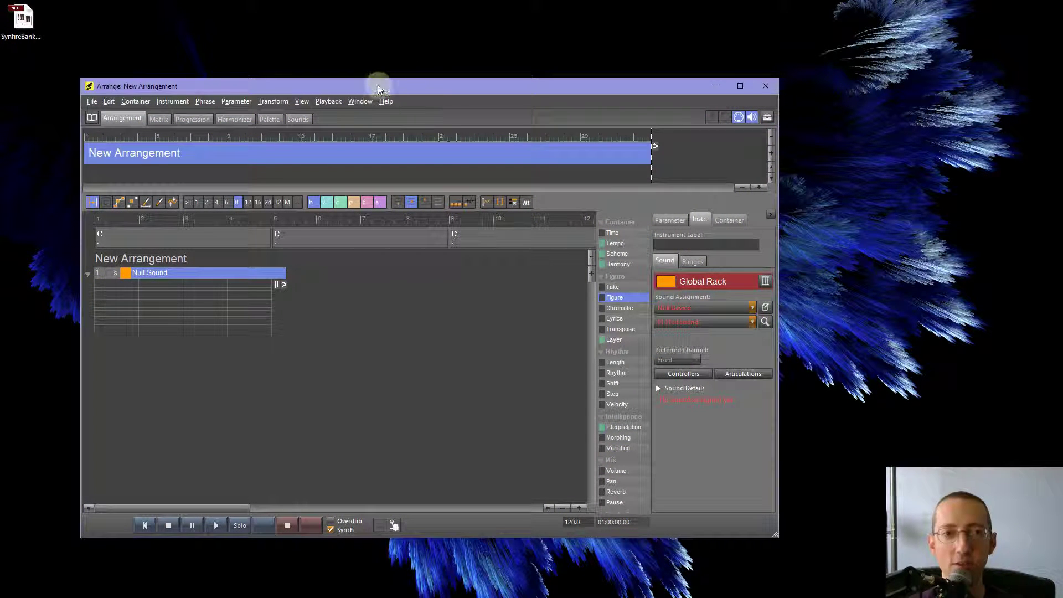
# Open the Audio & MIDI Setup and bring up the Kontakt 5 plugin window from the global rack
pyautogui.moveTo(360, 86); pyautogui.dragTo(353, 20)
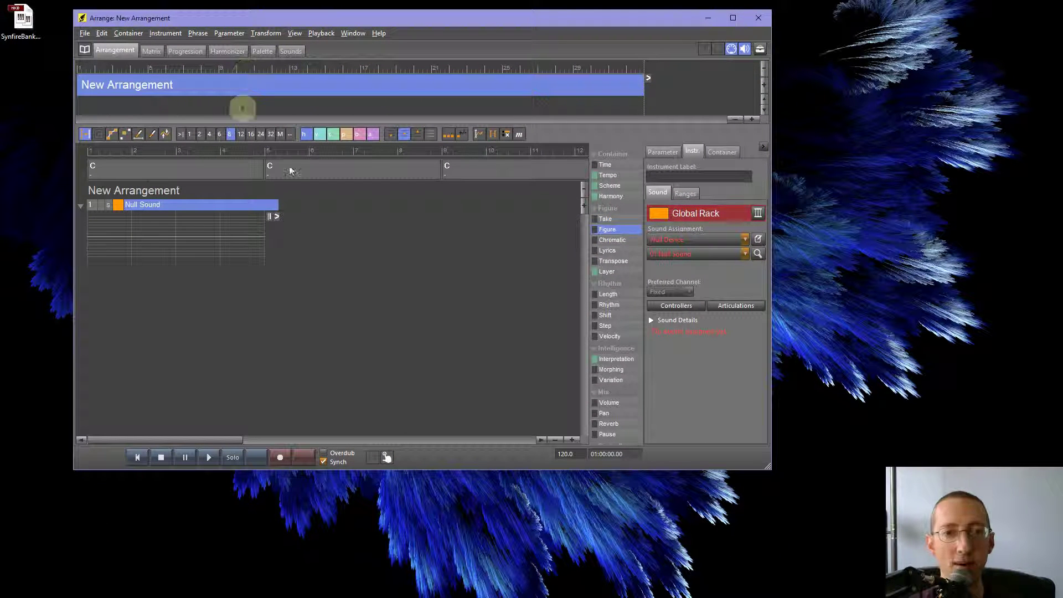
pyautogui.click(761, 50)
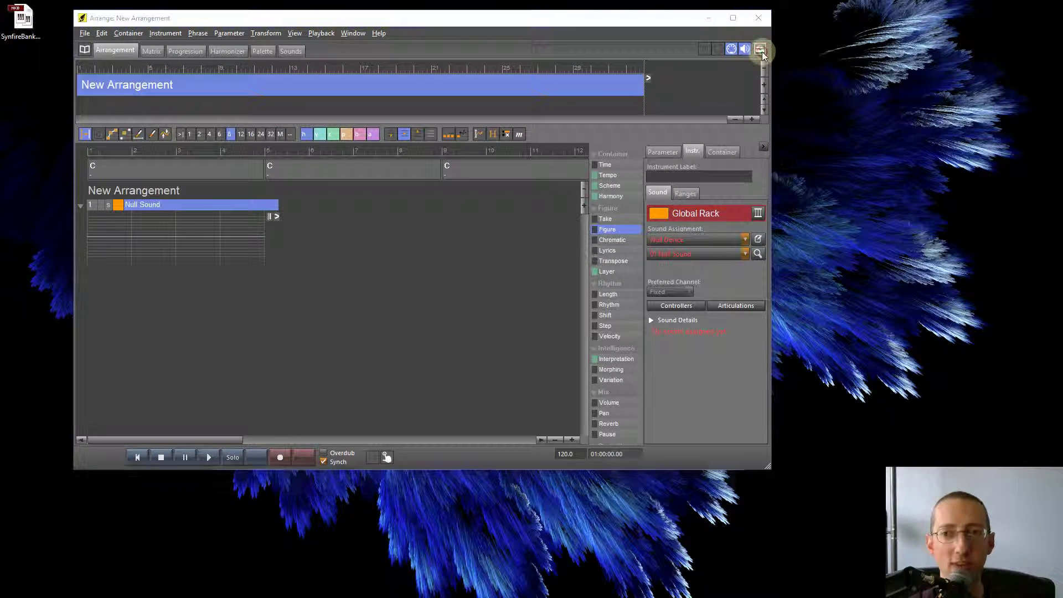
pyautogui.moveTo(371, 110); pyautogui.dragTo(336, 208)
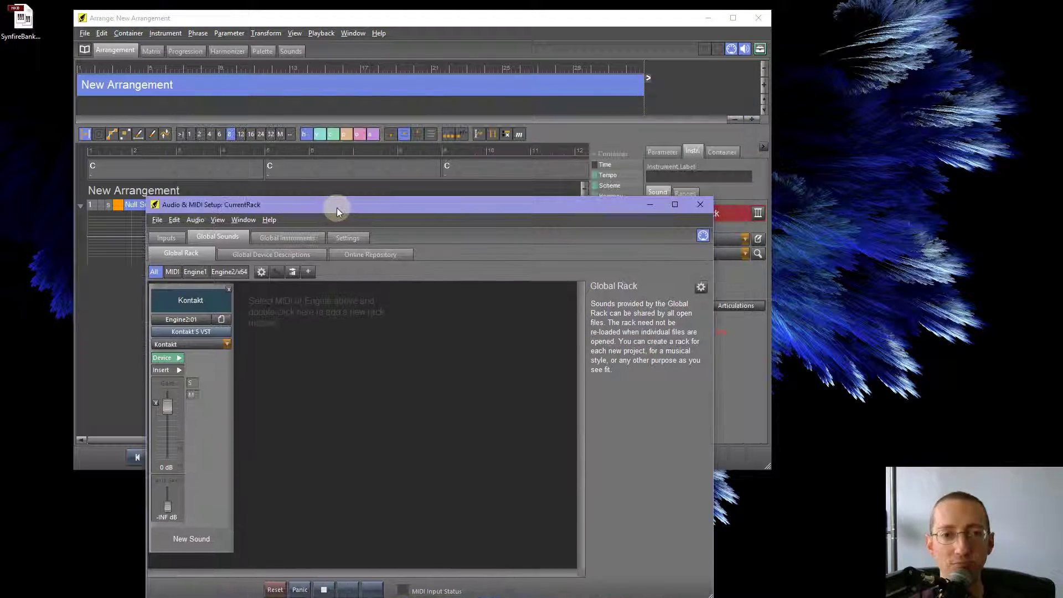
pyautogui.click(208, 337)
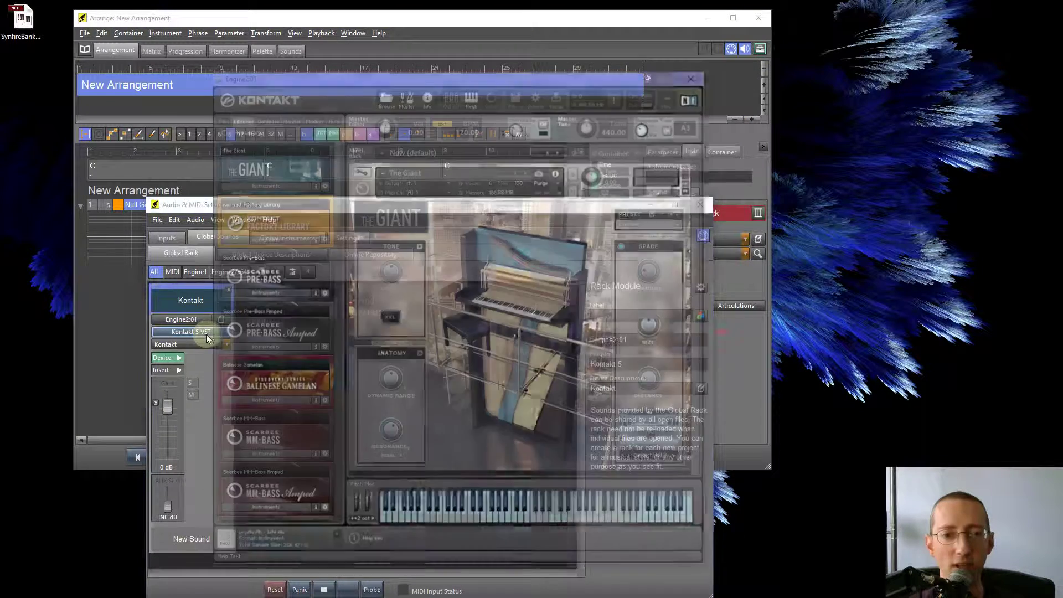
pyautogui.moveTo(432, 74); pyautogui.dragTo(488, 47)
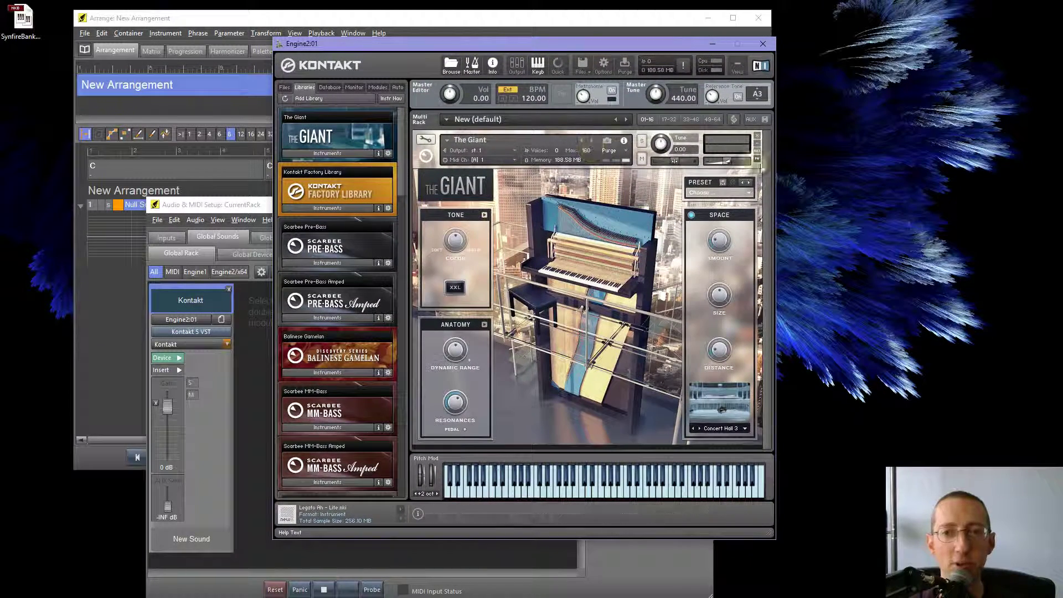
# Remove The Giant instrument from Kontakt, load SynfireBank.nkb from the desktop in its place, and expand the bank's slot list
pyautogui.click(757, 136)
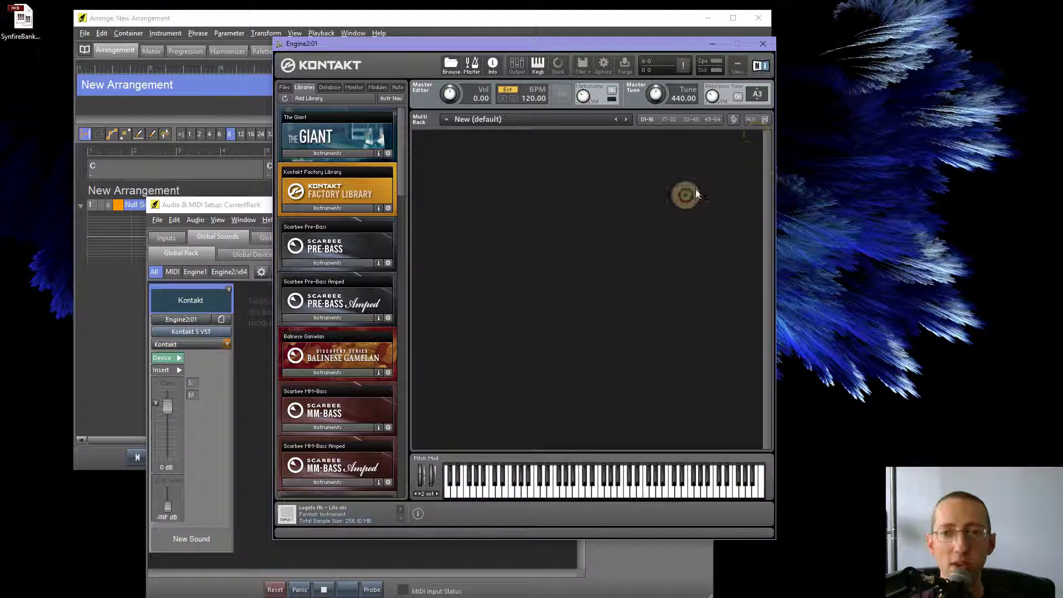
pyautogui.click(582, 66)
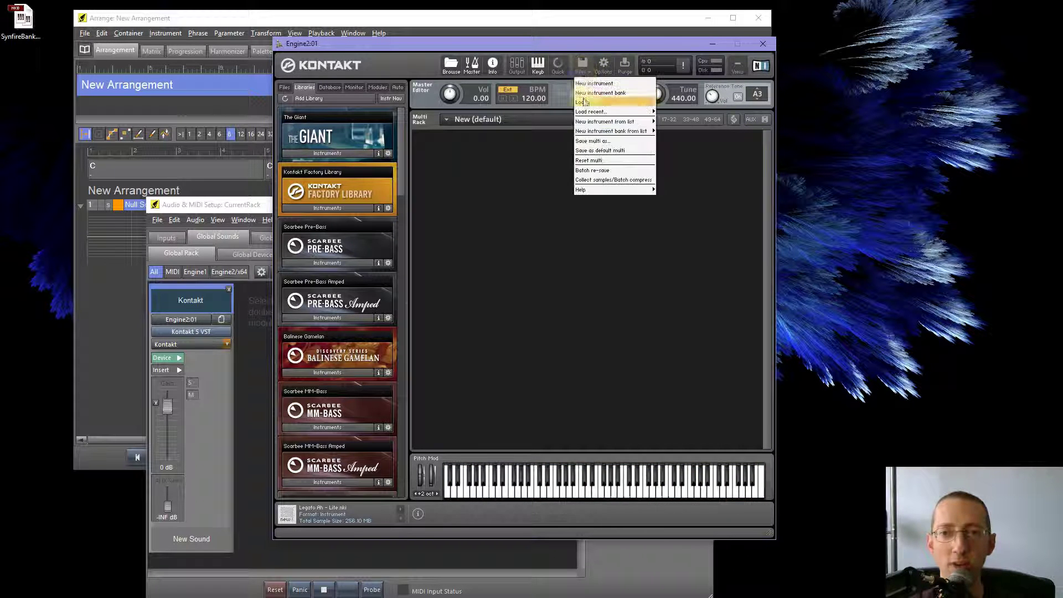
pyautogui.click(584, 103)
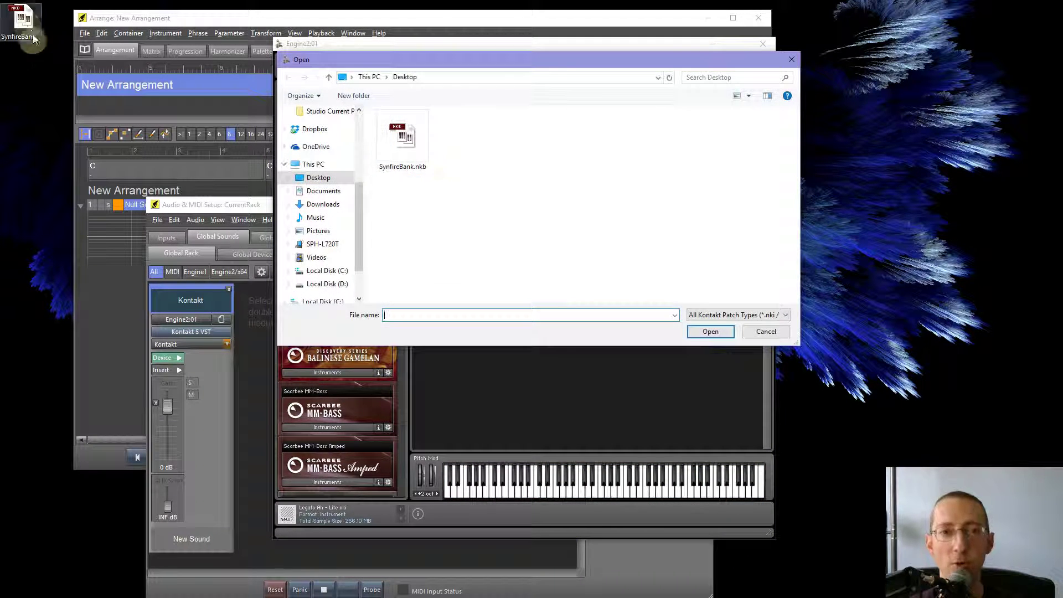
pyautogui.doubleClick(407, 138)
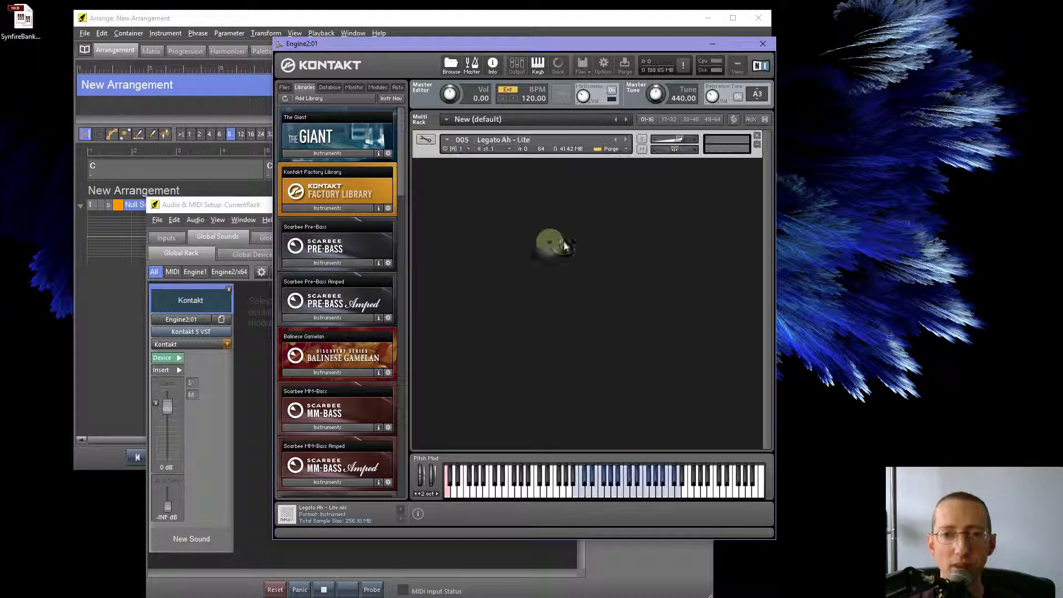
pyautogui.click(426, 141)
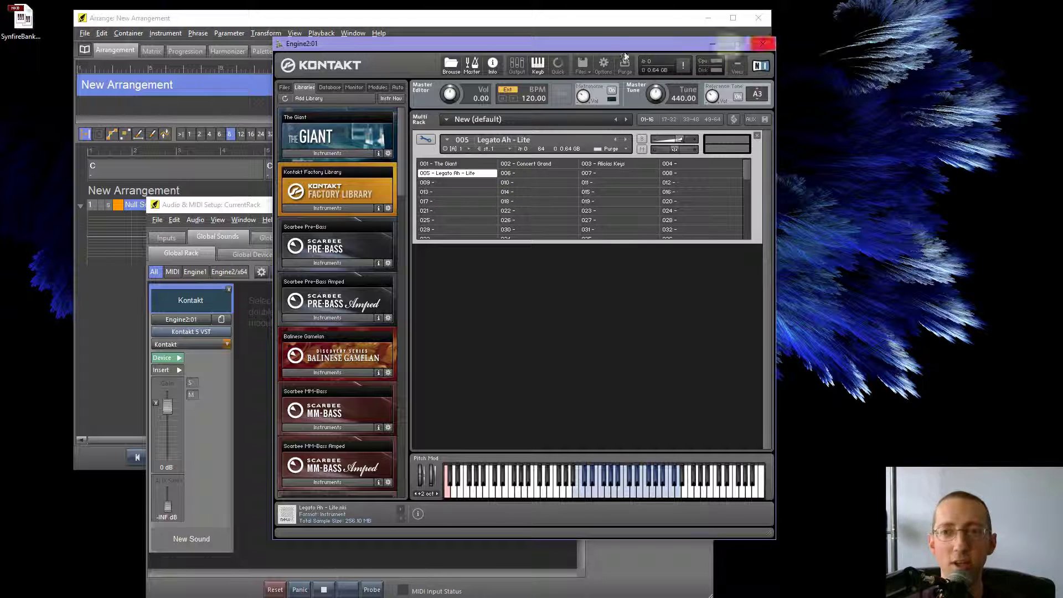
# Arrange the windows with Kontakt beside the arrangement and the Audio & MIDI Setup in front of the arrangement
pyautogui.moveTo(478, 46); pyautogui.dragTo(755, 12)
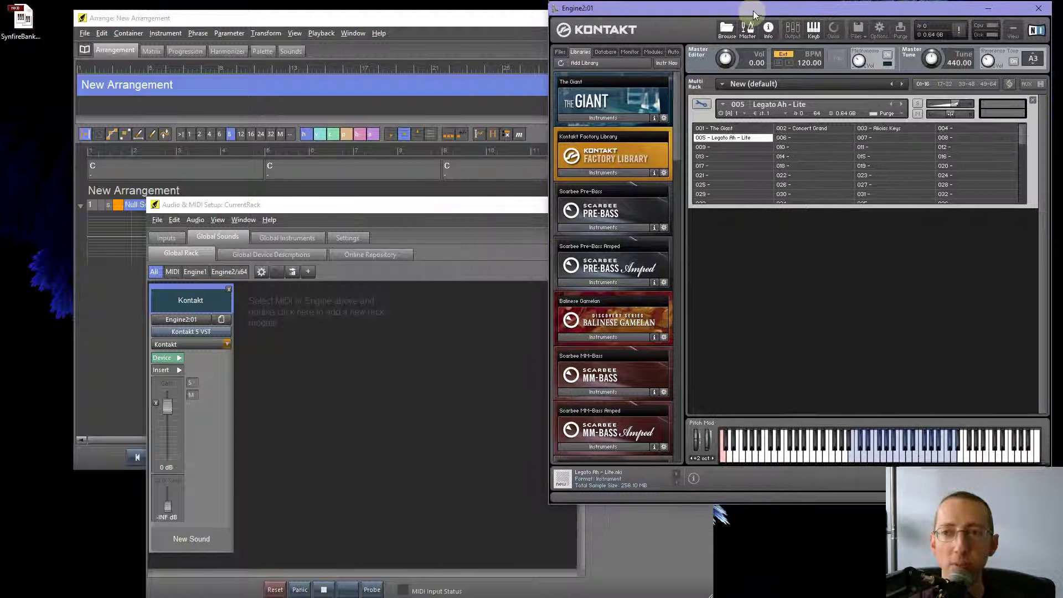
pyautogui.click(380, 18)
pyautogui.press('super+Left')
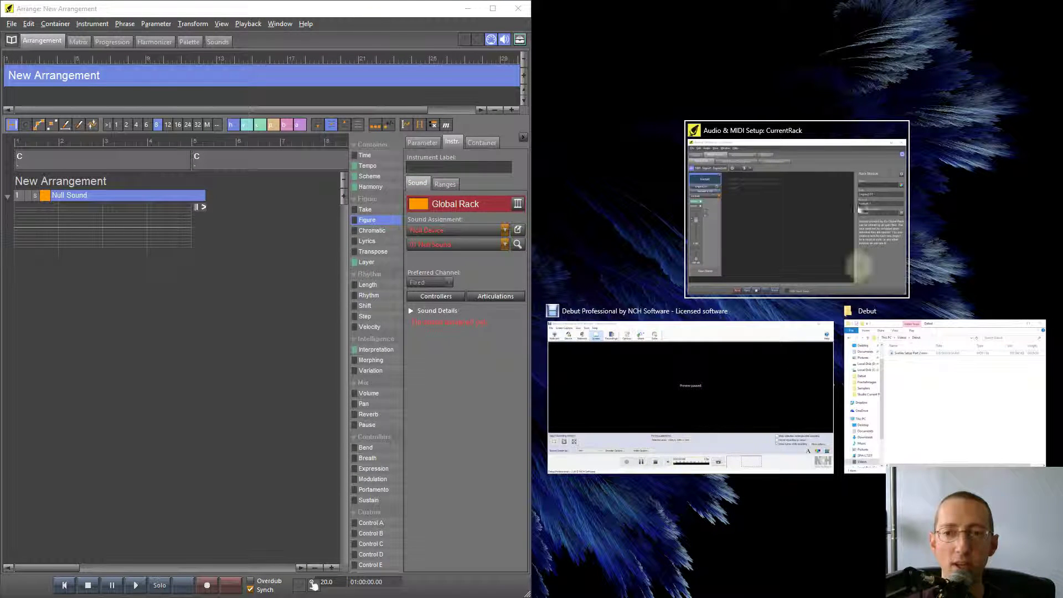
pyautogui.click(835, 185)
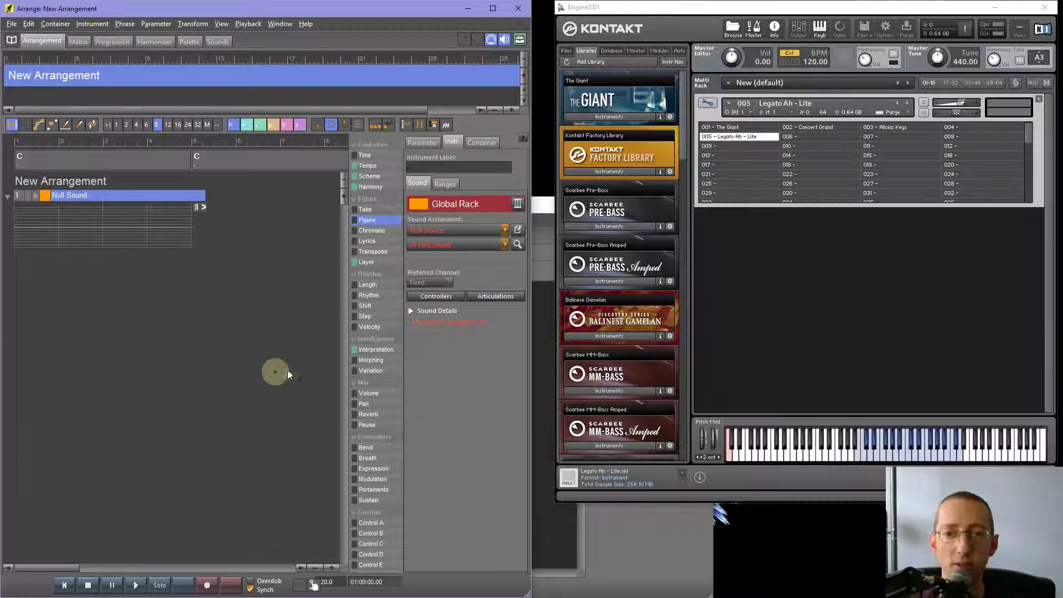
pyautogui.click(632, 560)
pyautogui.moveTo(367, 203); pyautogui.dragTo(320, 155)
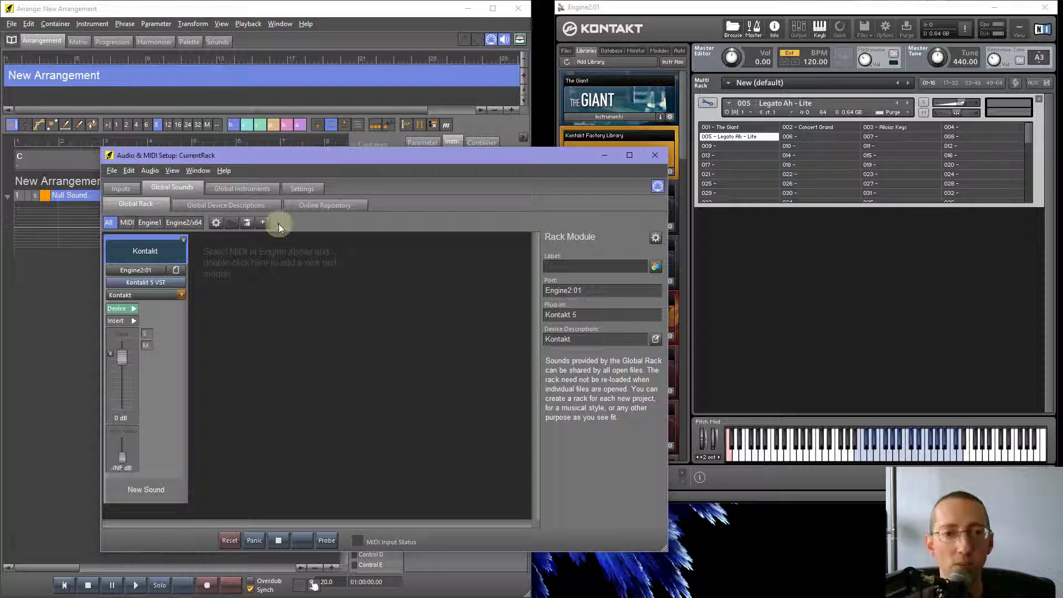
# In the Kontakt global device description, change MIDI channel 1 from a fixed sound to Dynamic Program Selection and show the device's programs
pyautogui.click(208, 206)
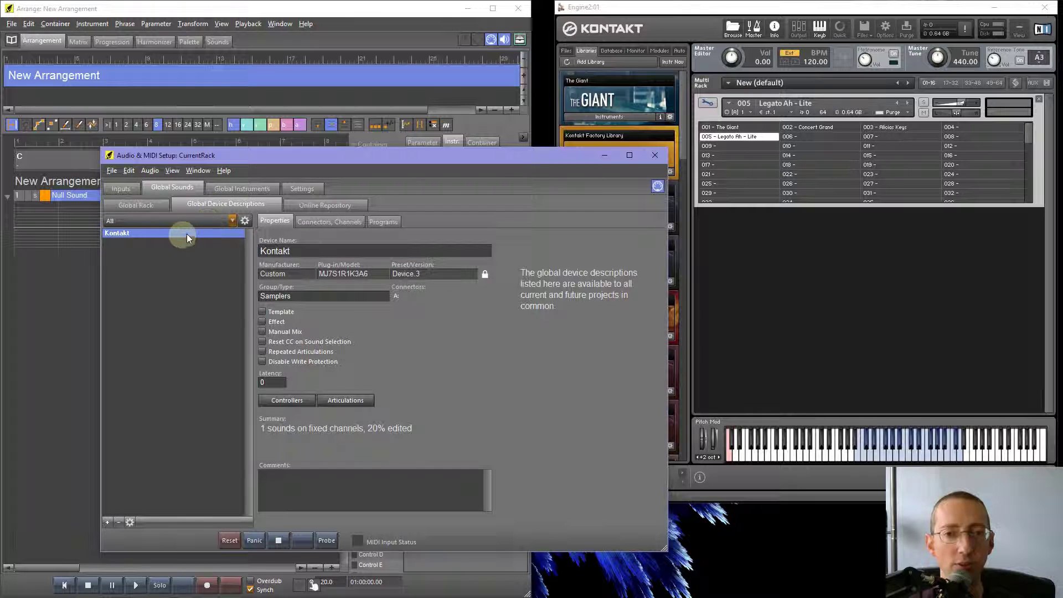
pyautogui.keyDown('ctrl'); pyautogui.click(156, 237); pyautogui.keyUp('ctrl')
pyautogui.click(138, 235)
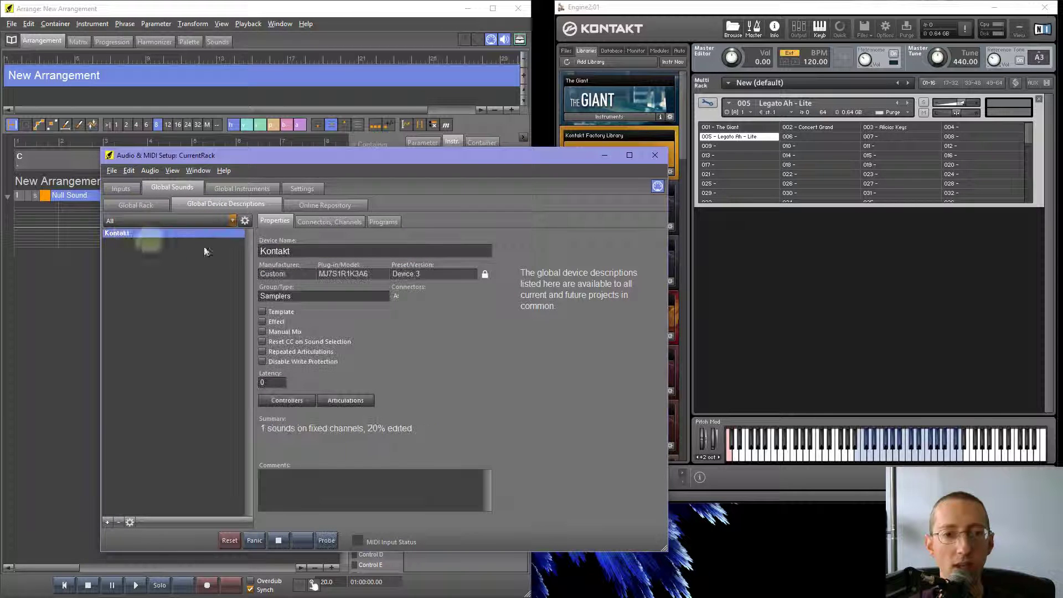
pyautogui.click(344, 224)
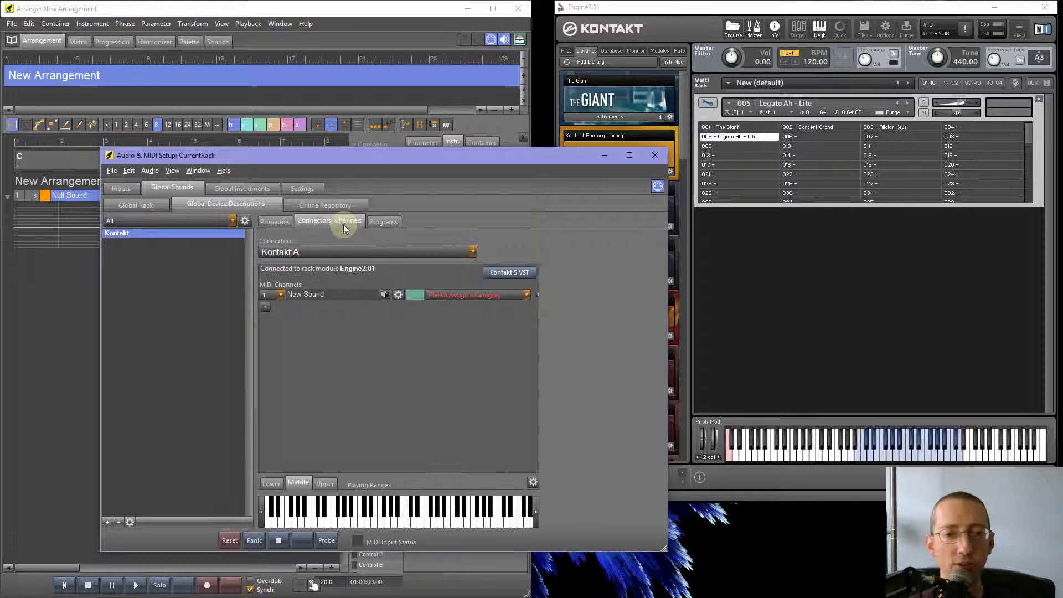
pyautogui.click(323, 295)
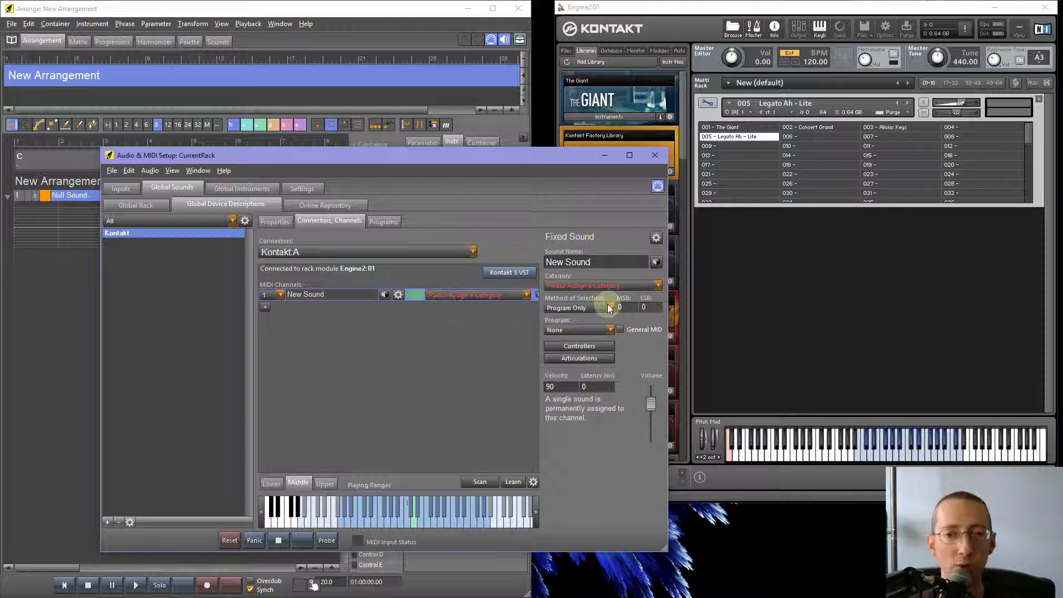
pyautogui.click(656, 239)
pyautogui.moveTo(680, 270)
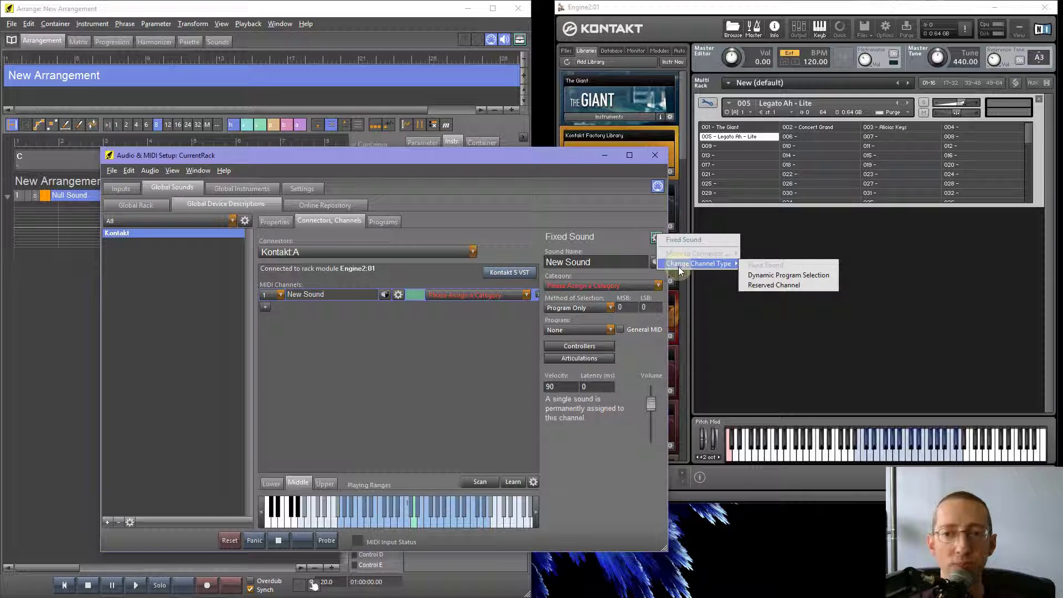
pyautogui.click(789, 275)
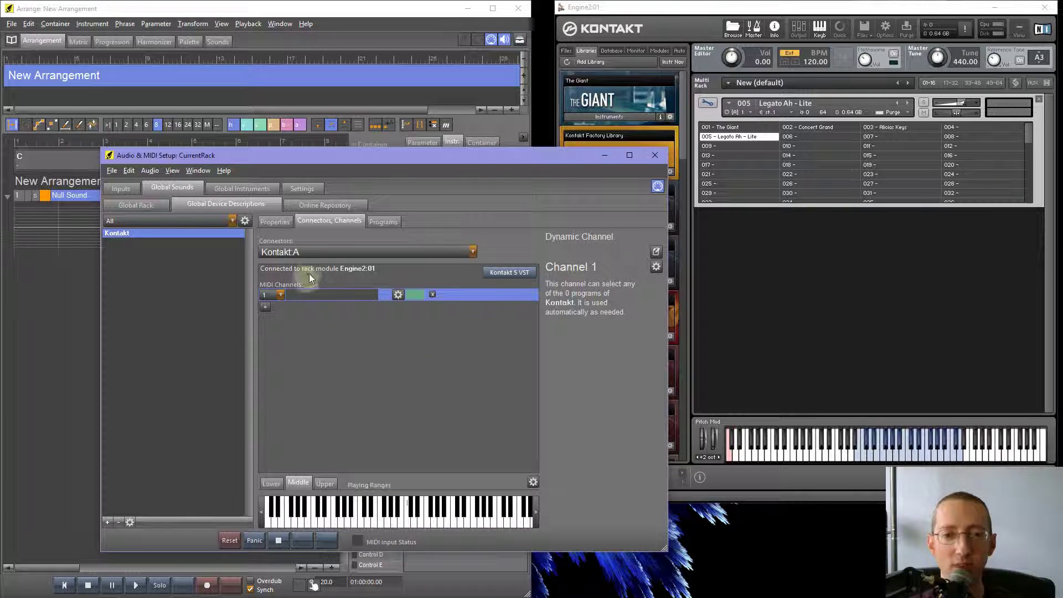
pyautogui.click(379, 221)
pyautogui.moveTo(397, 162); pyautogui.dragTo(362, 142)
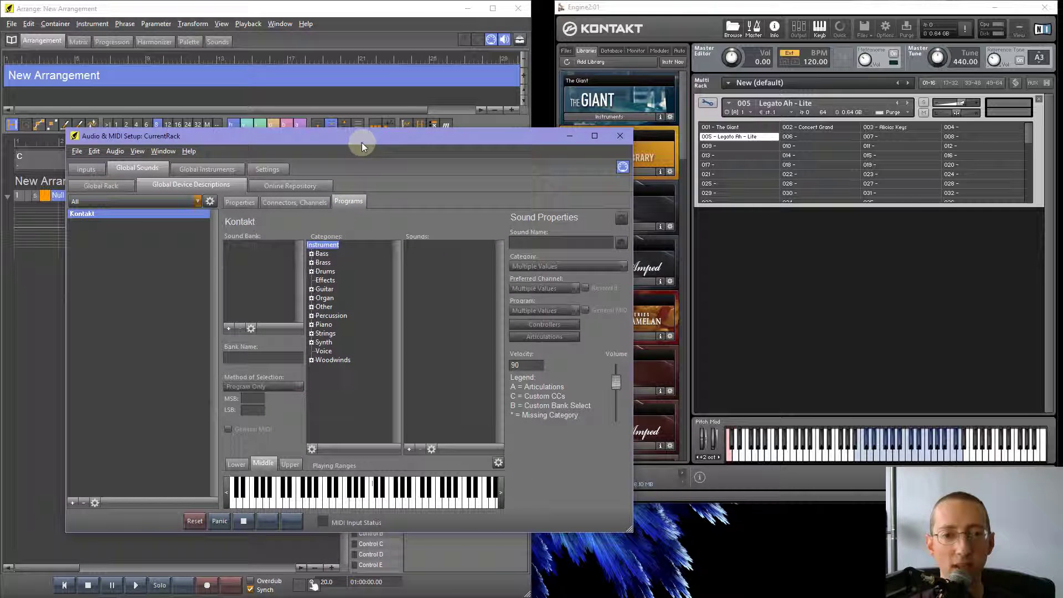
# Try to extract the sound bank's program list from the Kontakt plugin, using both the regular and the MIDI extraction
pyautogui.click(257, 333)
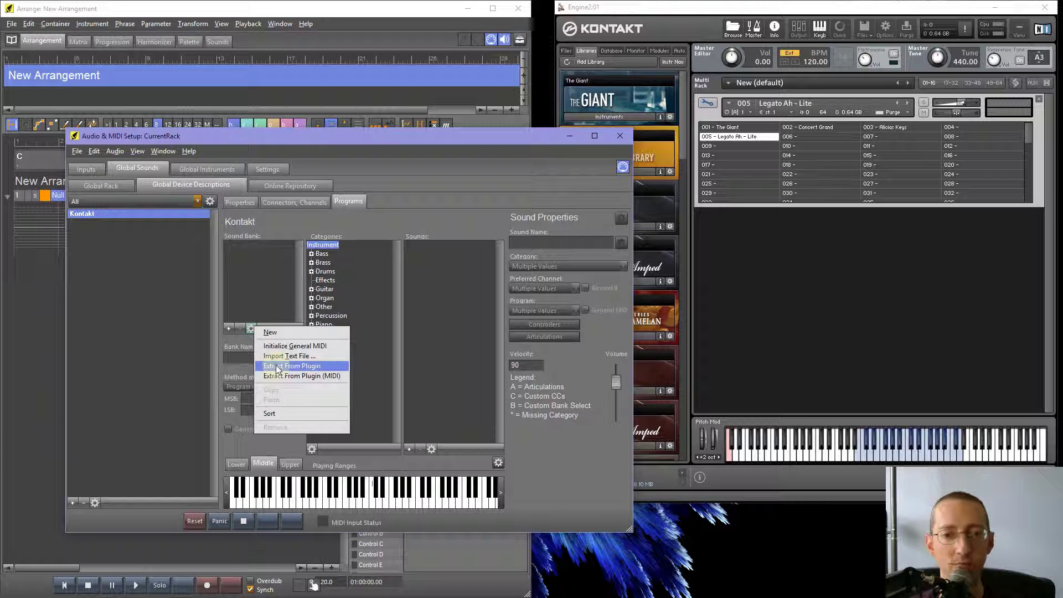
pyautogui.click(278, 366)
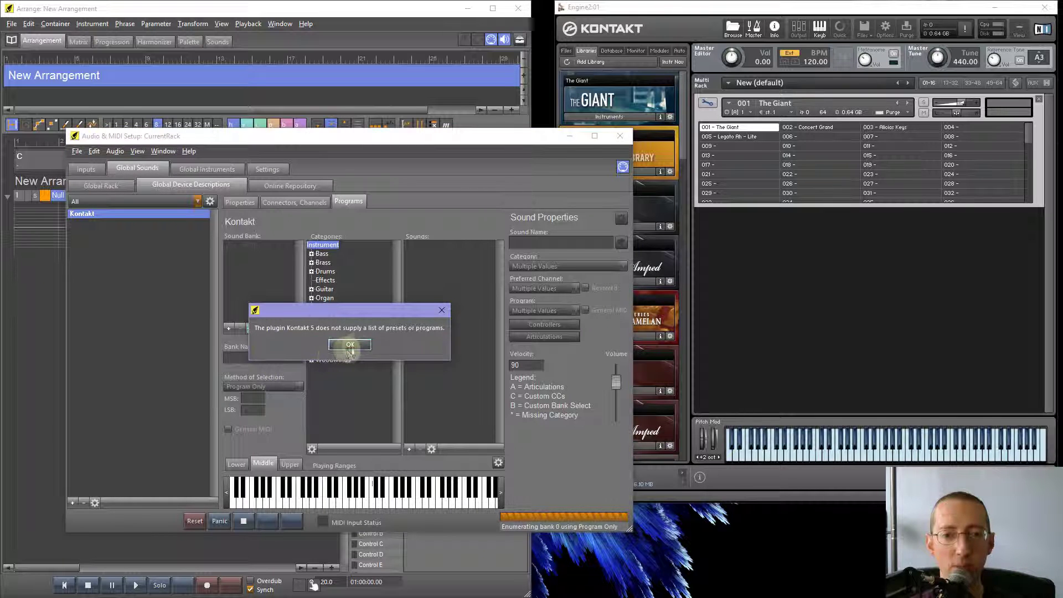
pyautogui.click(348, 346)
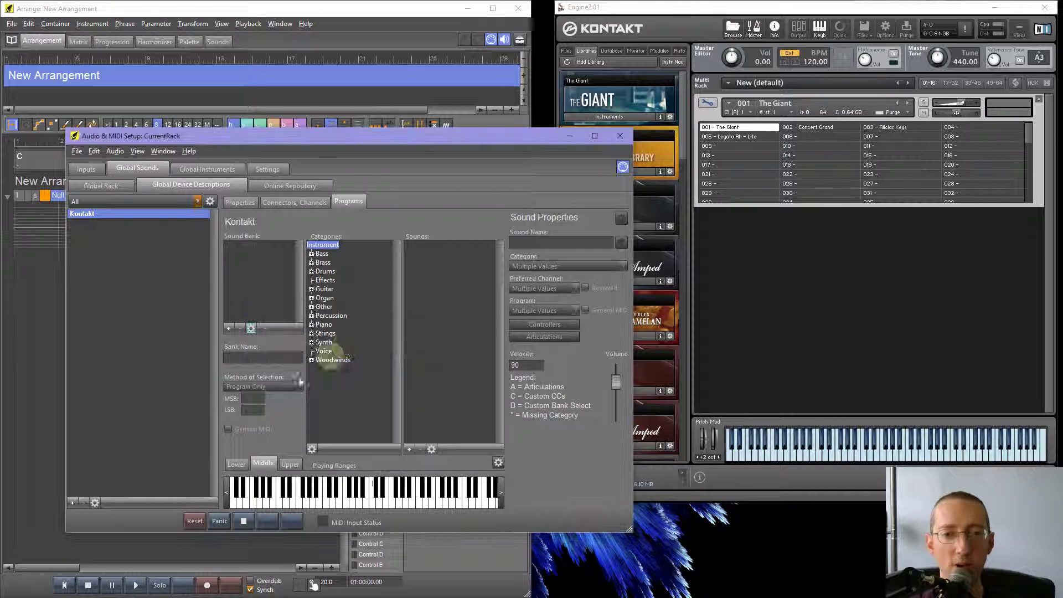
pyautogui.click(248, 328)
pyautogui.click(307, 374)
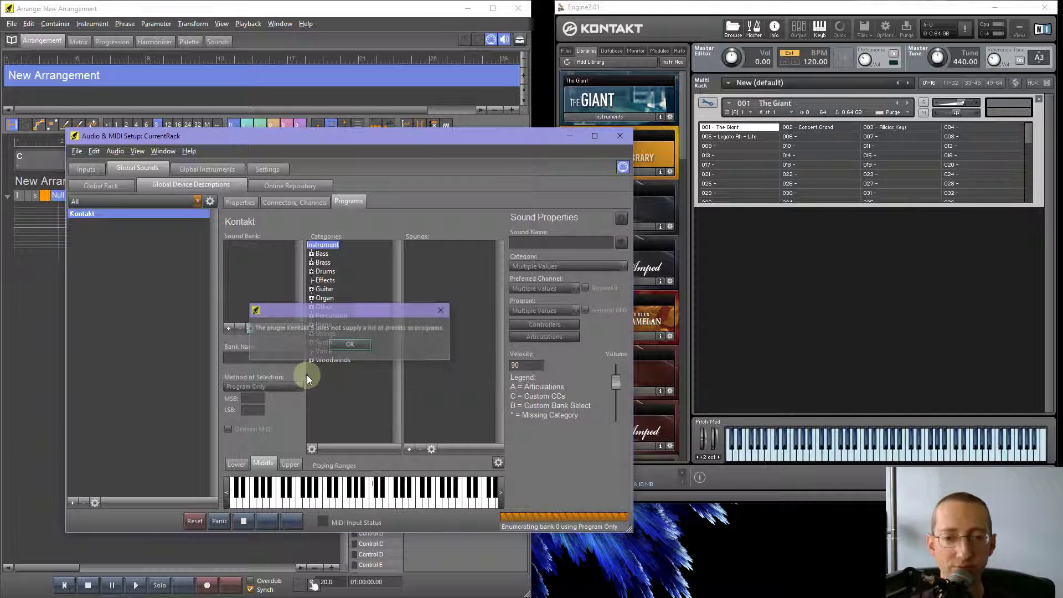
pyautogui.click(352, 345)
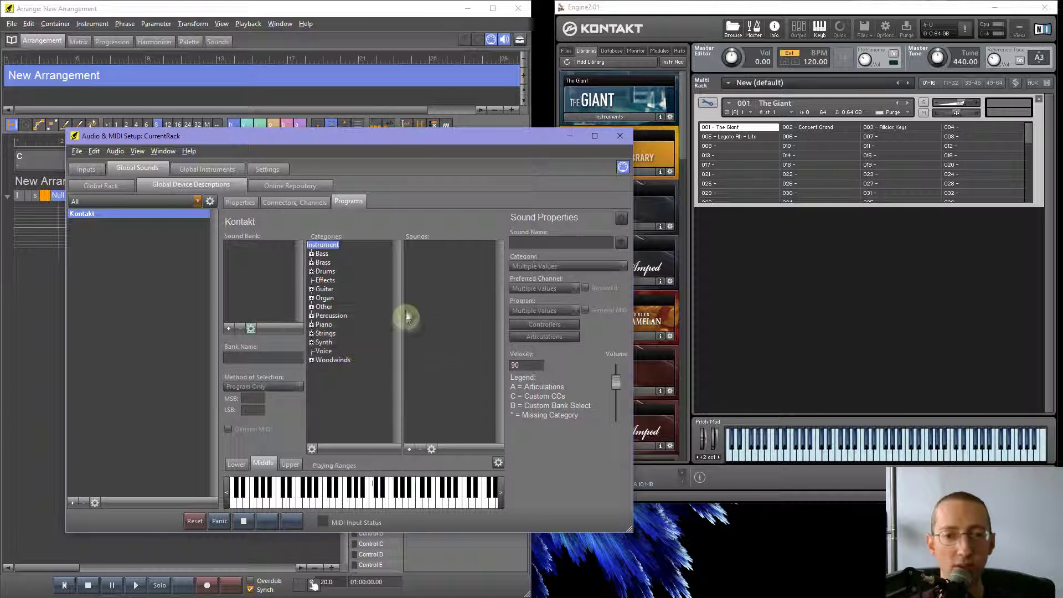
# Add a new sound to the User Additions sound bank of the Kontakt device
pyautogui.click(251, 245)
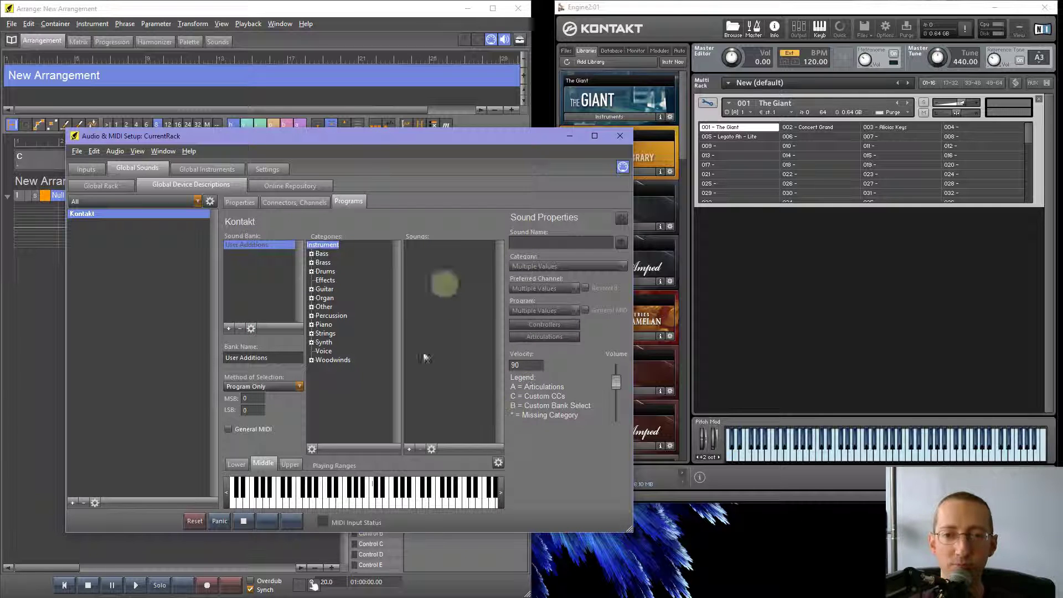
pyautogui.click(409, 450)
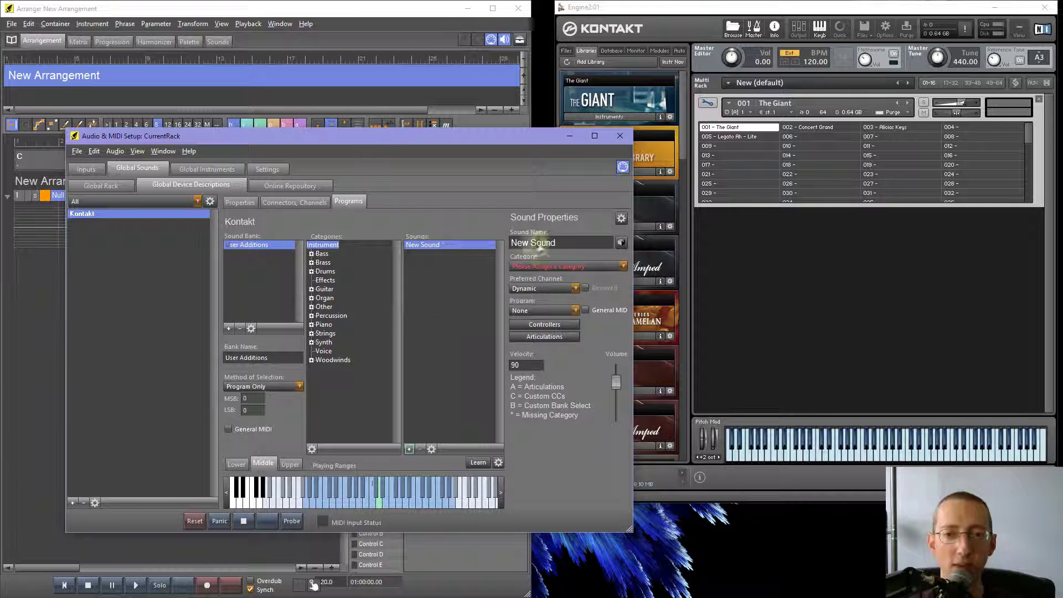
pyautogui.moveTo(520, 139); pyautogui.dragTo(558, 68)
# Name the new sound The Giant and assign it the Acoustic Piano category
pyautogui.click(603, 179)
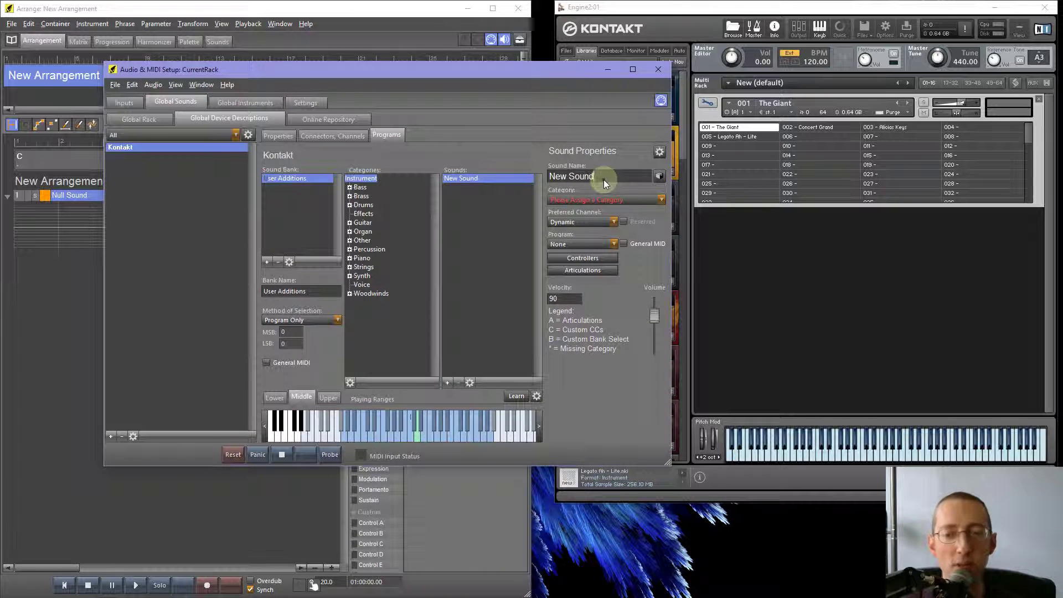
pyautogui.hotkey('ctrl', 'a')
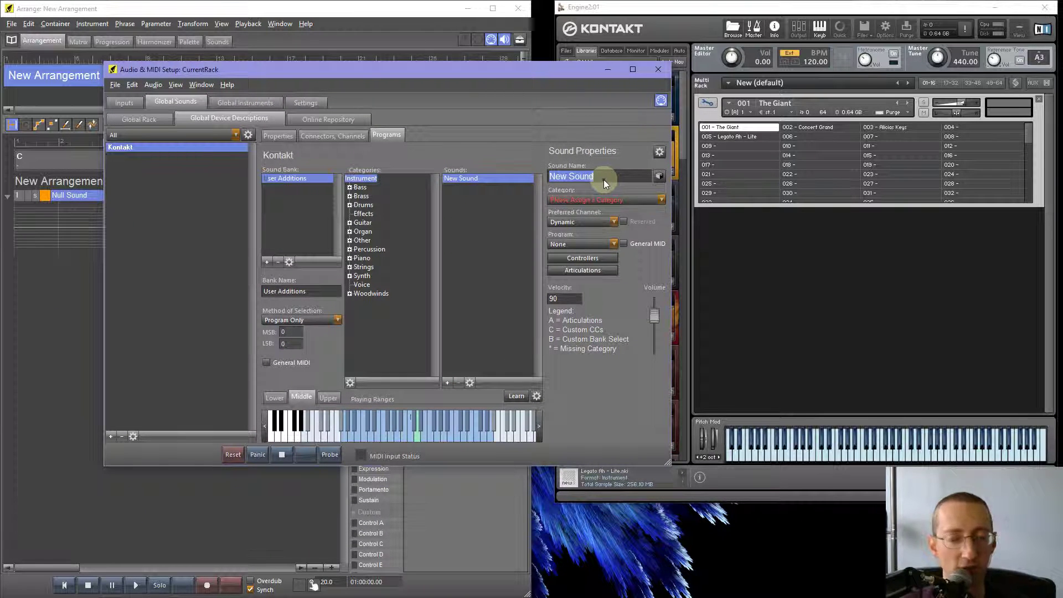
pyautogui.write('The Giant')
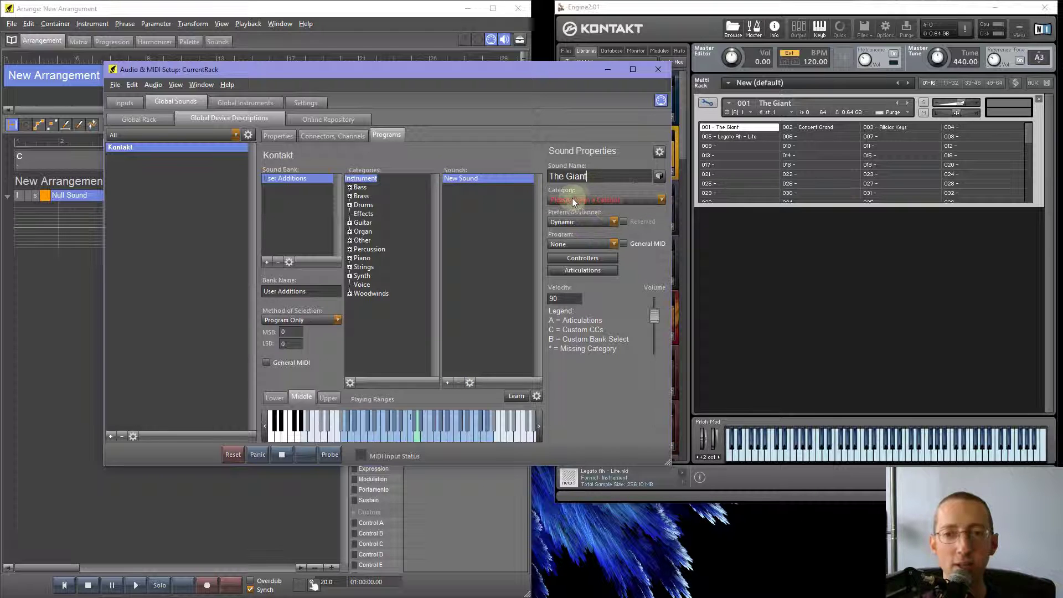
pyautogui.click(571, 199)
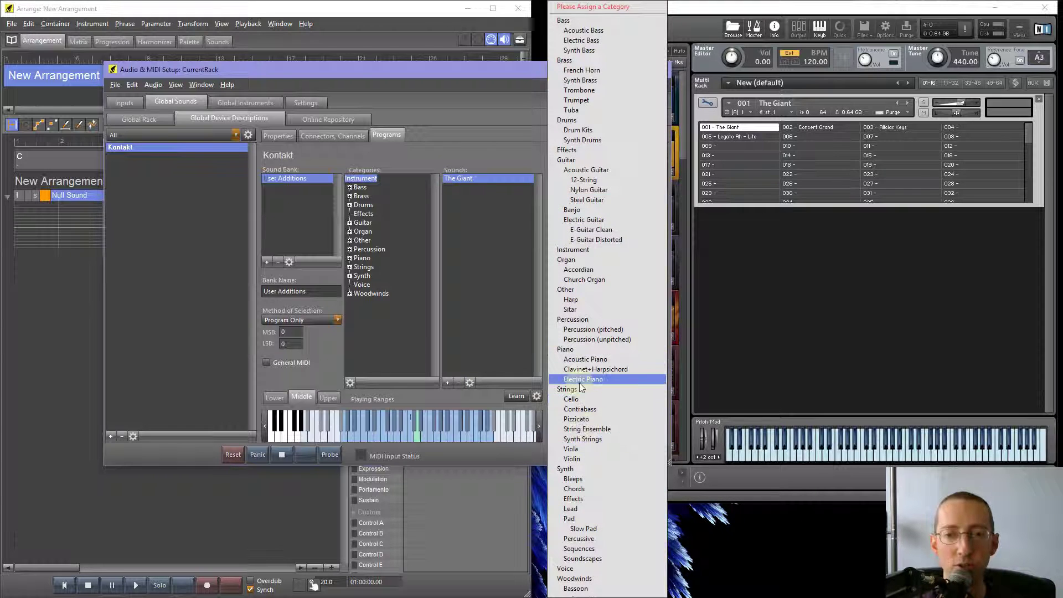
pyautogui.click(579, 360)
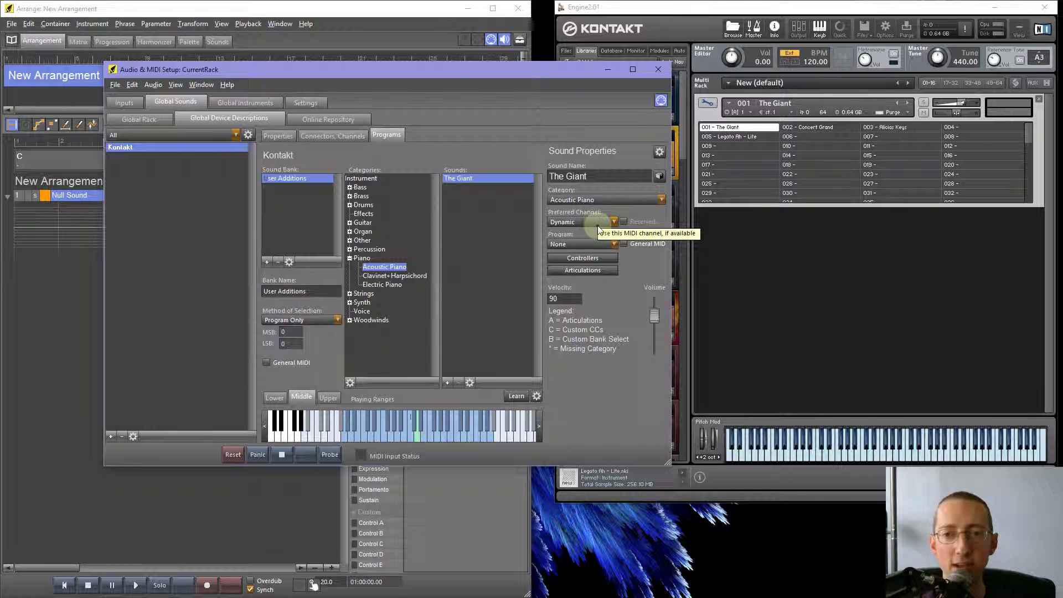
# Check the sound assigned to Kontakt's MIDI channel 1, and return to The Giant's program properties
pyautogui.click(333, 135)
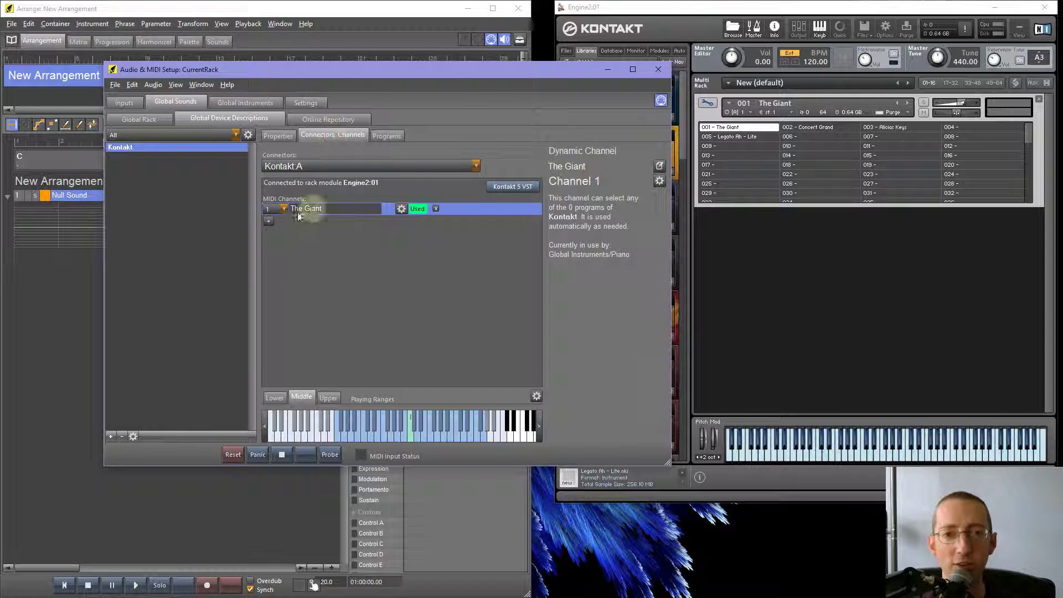
pyautogui.click(381, 135)
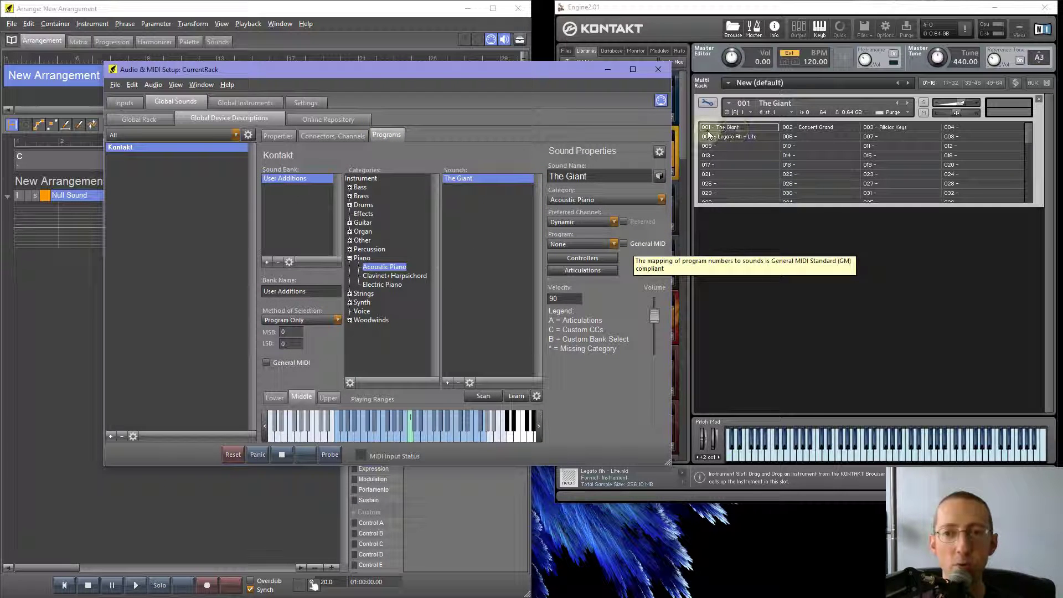
# Set The Giant's program number to 1
pyautogui.click(568, 244)
pyautogui.scroll(-5, 567, 396)
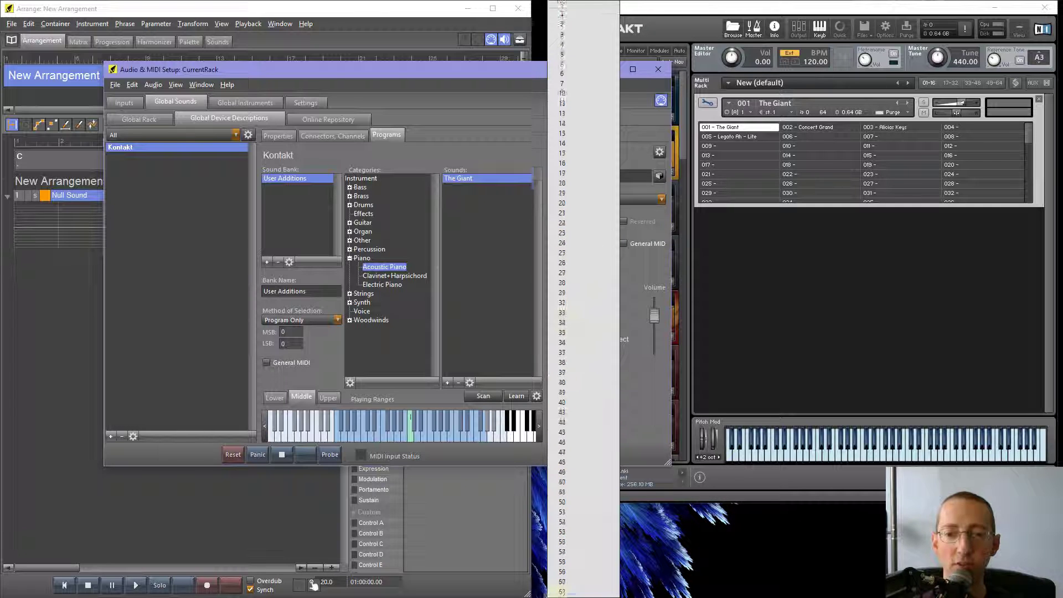
pyautogui.scroll(5, 582, 5)
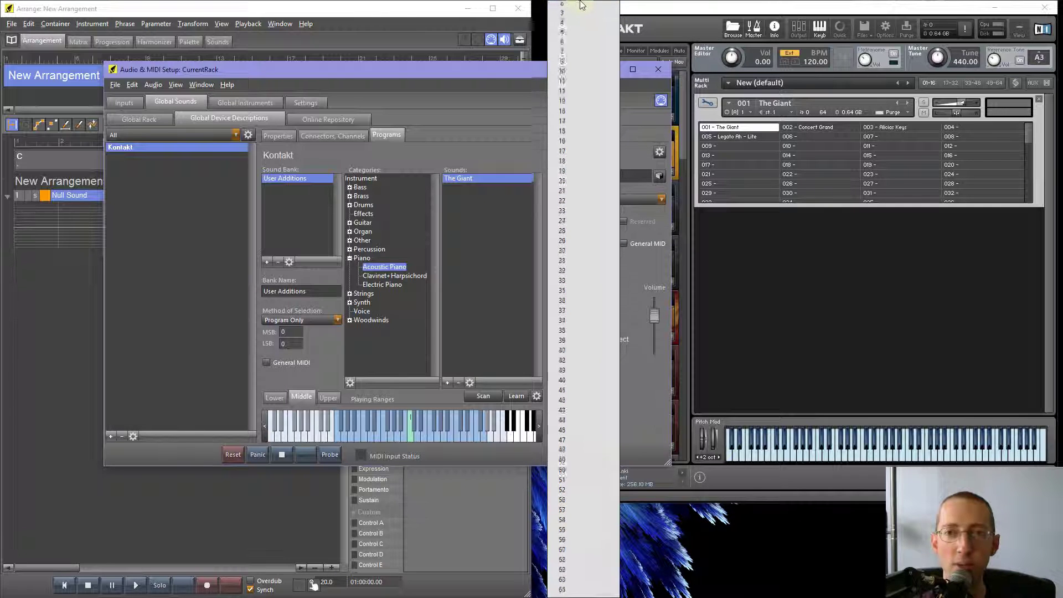
pyautogui.click(582, 20)
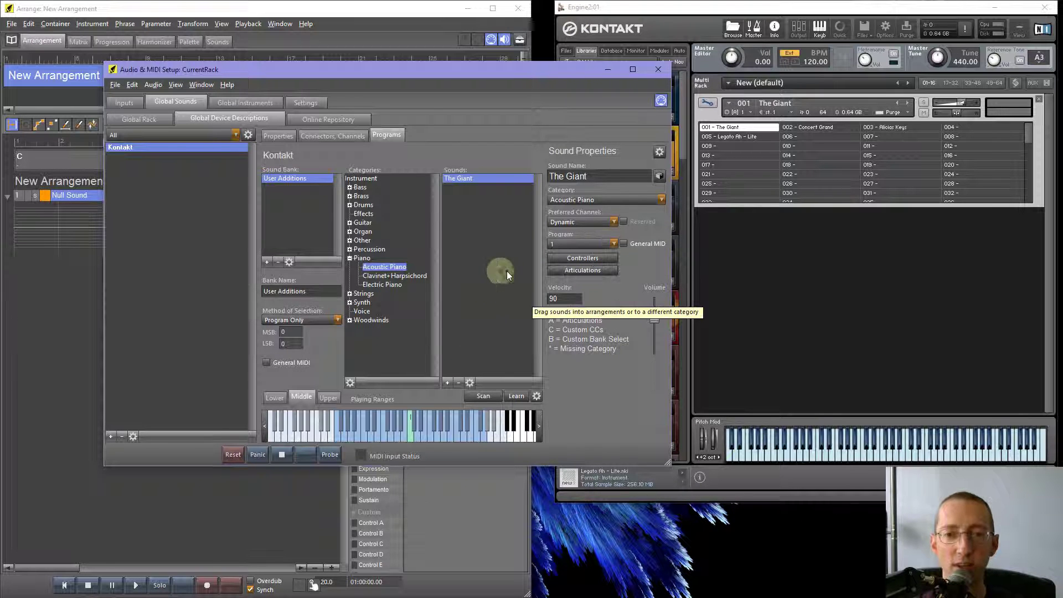
# Add a new sound named Concert Grand to the User Additions bank and set its program to 2
pyautogui.click(448, 383)
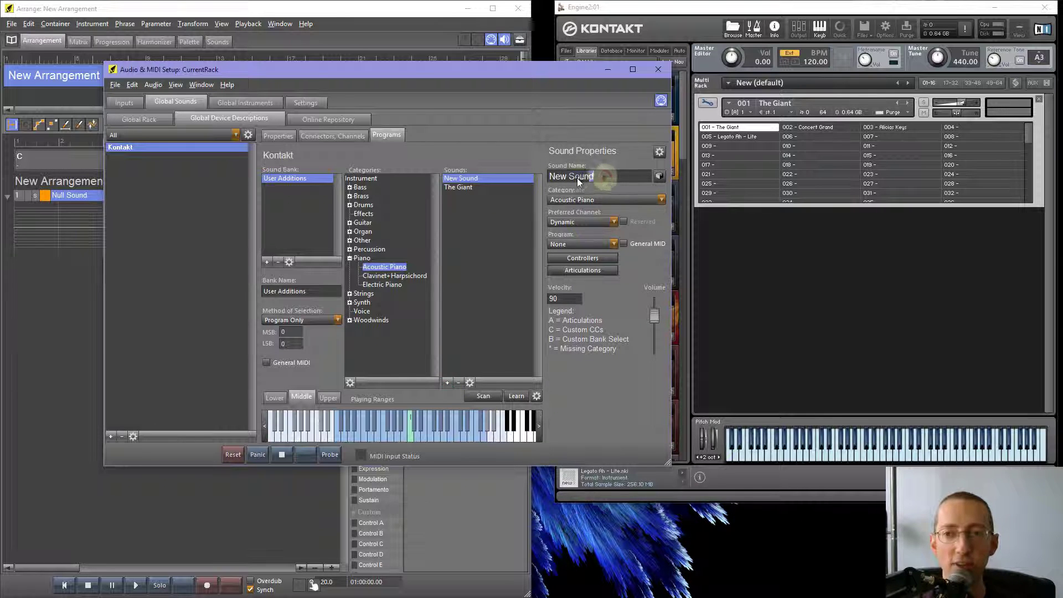
pyautogui.write('Concert Grand')
pyautogui.click(581, 244)
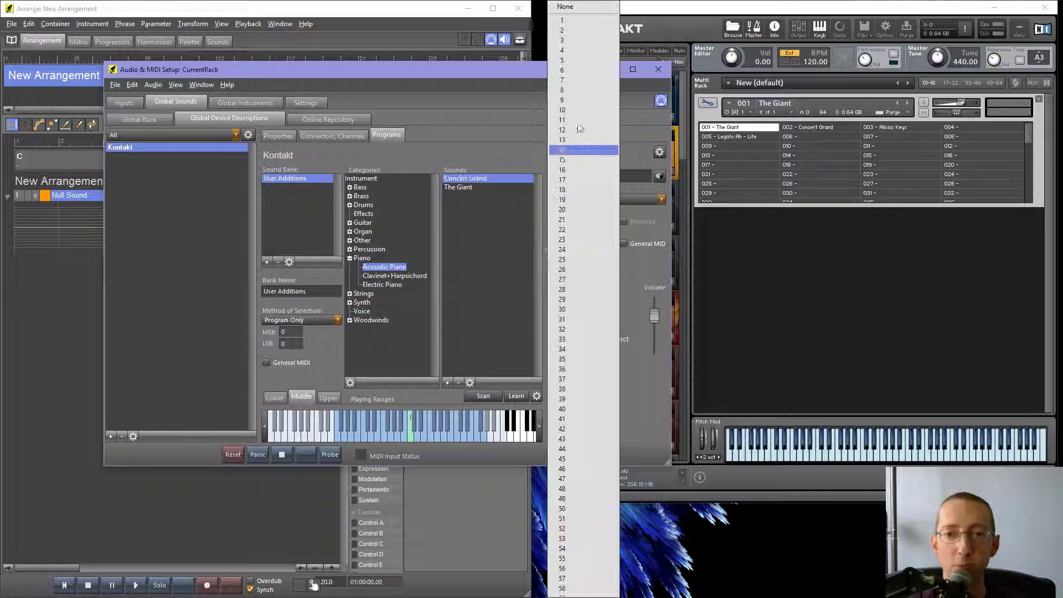
pyautogui.click(570, 30)
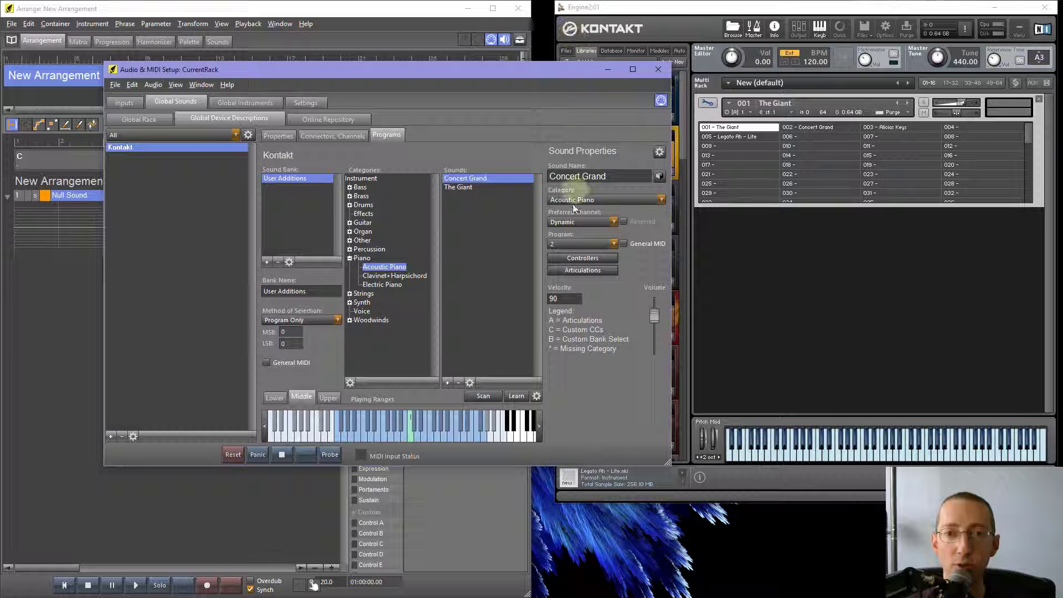
# Add a new sound named Alicias Keys to the User Additions bank and set its program to 3
pyautogui.click(447, 382)
pyautogui.write('Alicias Keys')
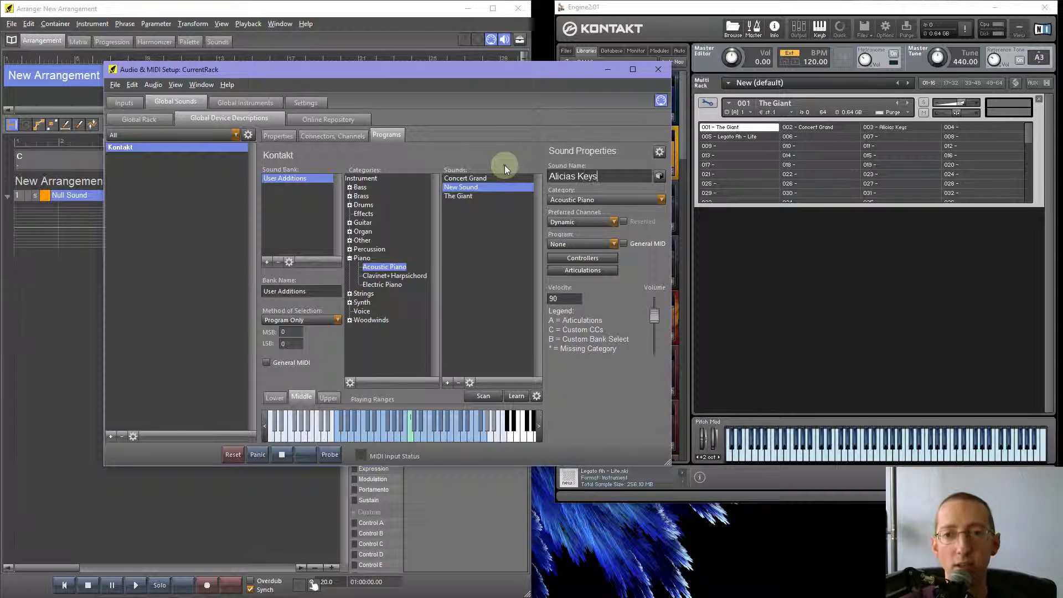
pyautogui.click(613, 244)
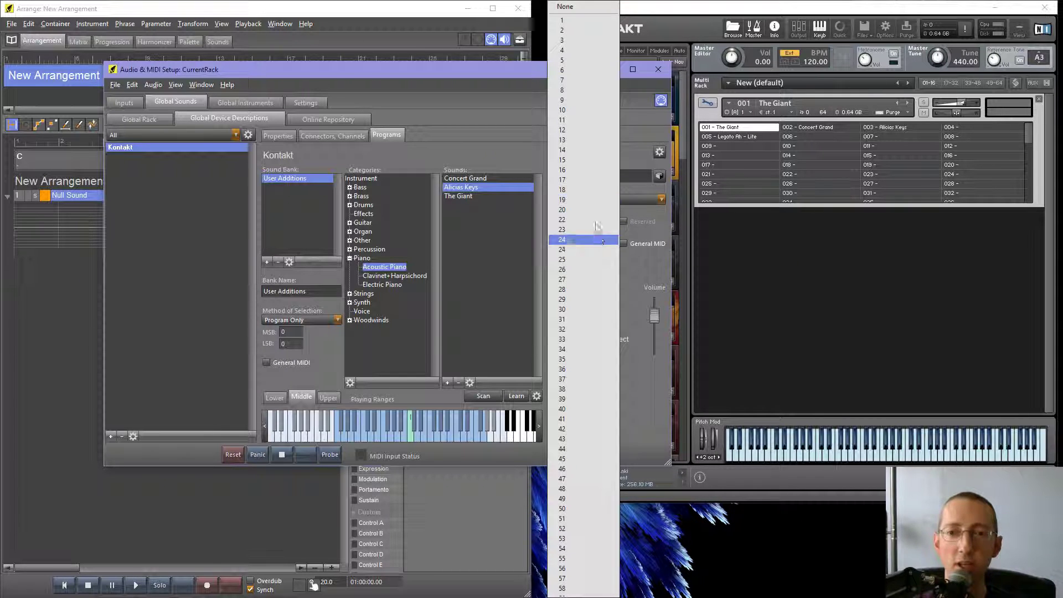
pyautogui.click(564, 41)
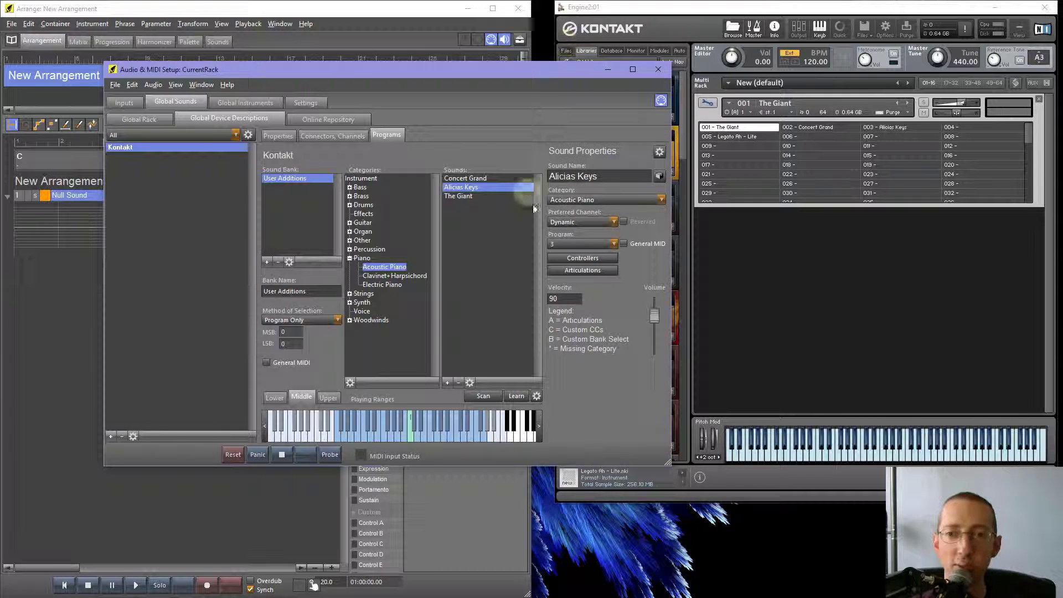
# Add a new sound named Legato Ahh to the User Additions bank and set its program to 5
pyautogui.click(448, 383)
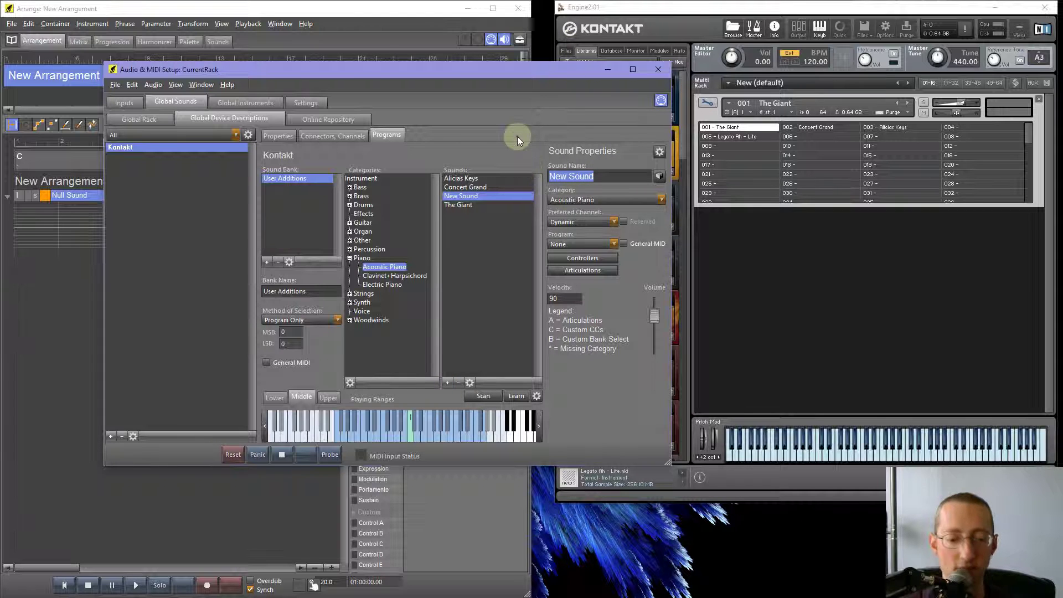
pyautogui.write('Legato Ahh')
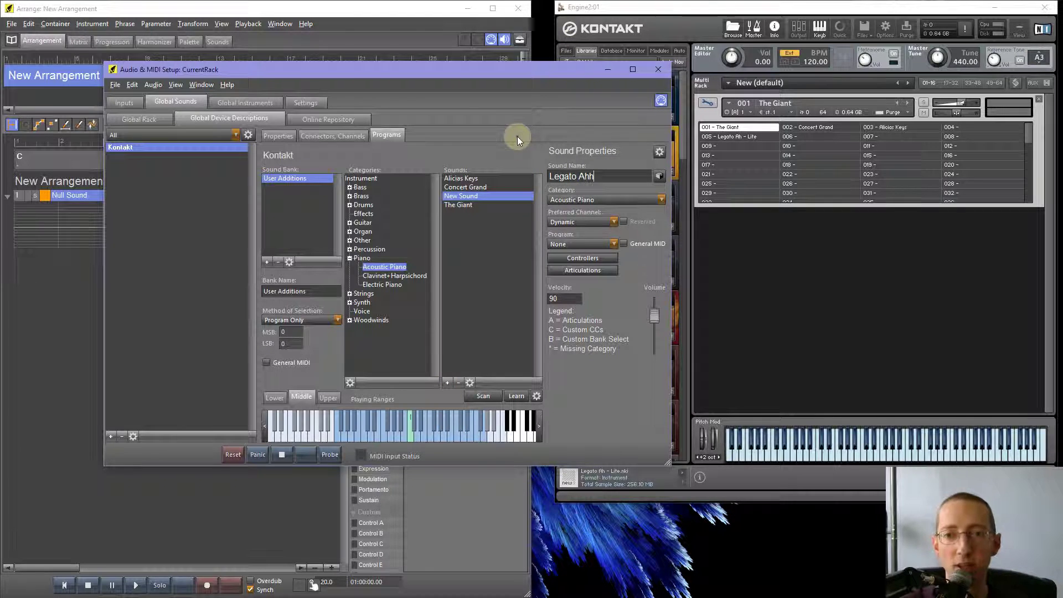
pyautogui.click(595, 244)
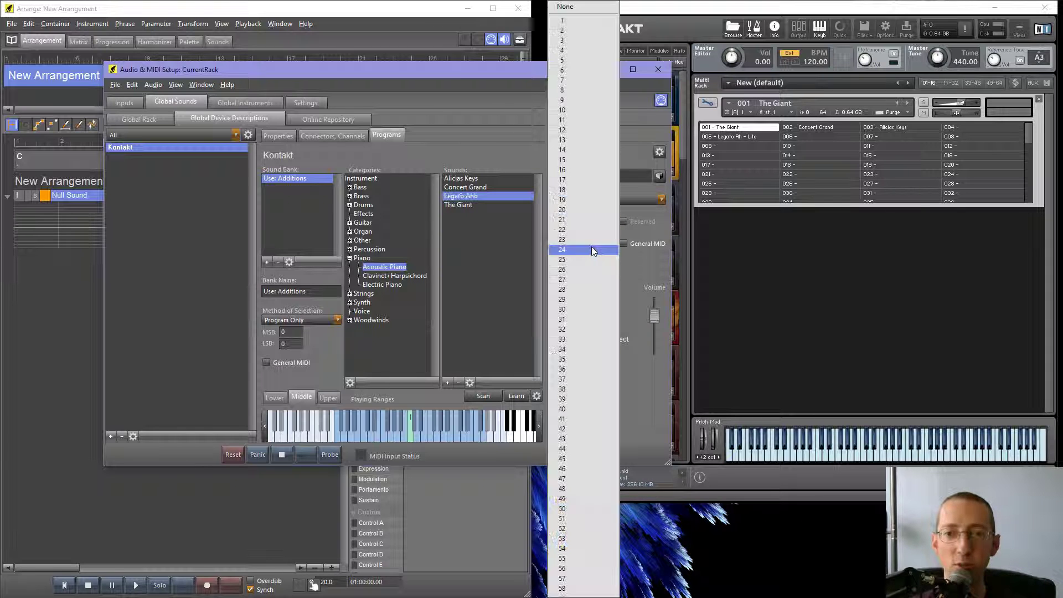
pyautogui.click(567, 61)
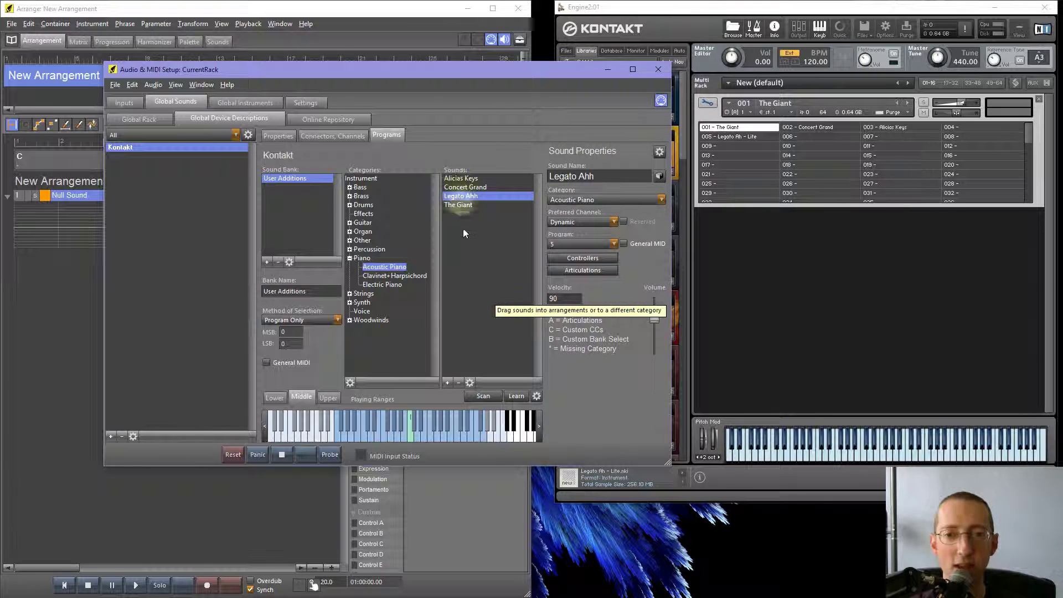
# Select The Giant and then Legato Ahh in the sound list to test program switching in Kontakt
pyautogui.click(461, 205)
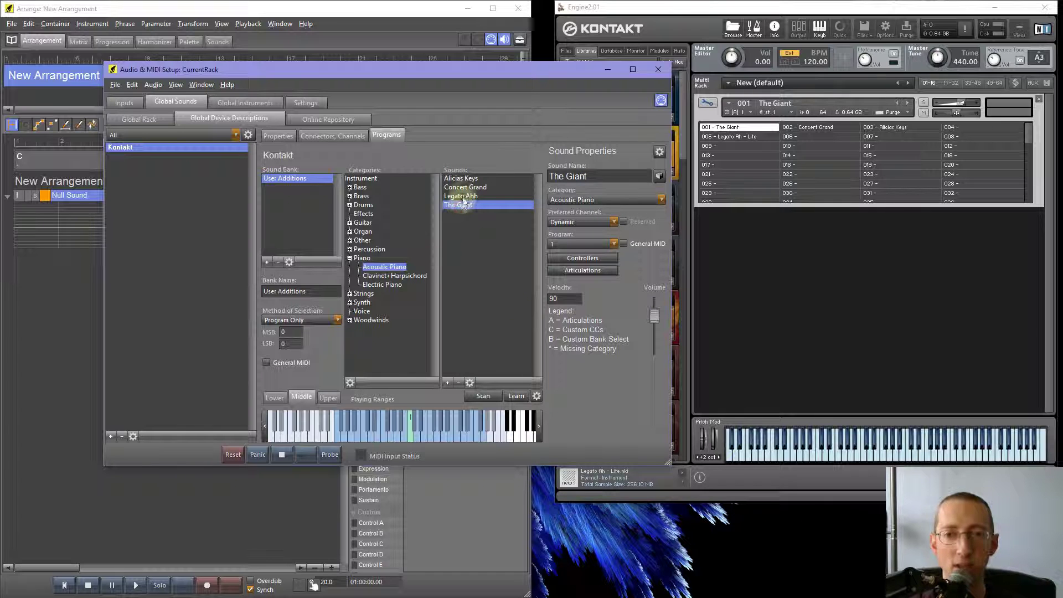
pyautogui.click(462, 195)
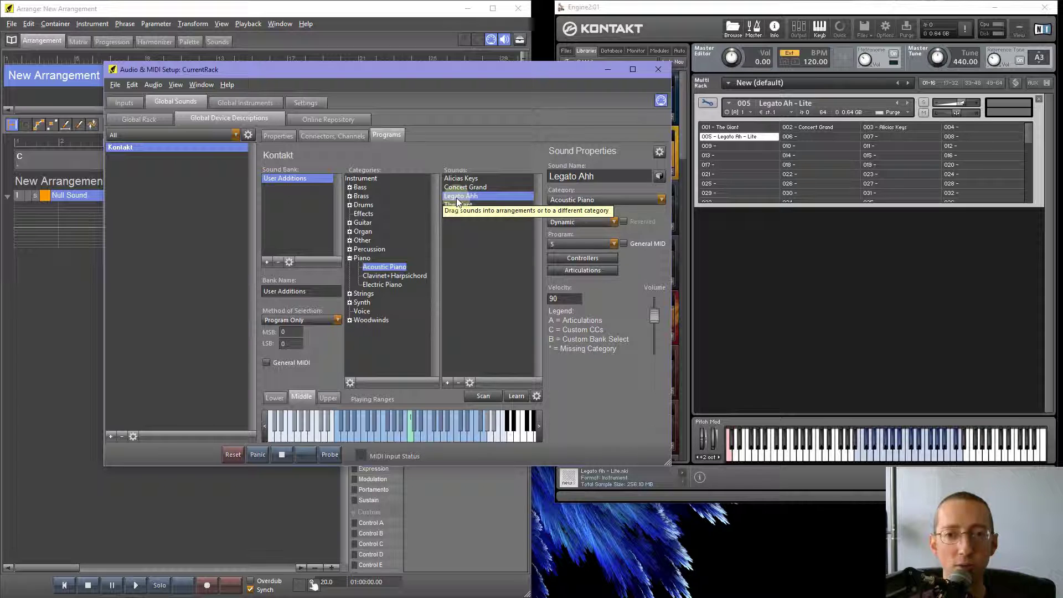
# Move the Legato Ahh sound into the Voice category and show that category's sounds
pyautogui.click(597, 202)
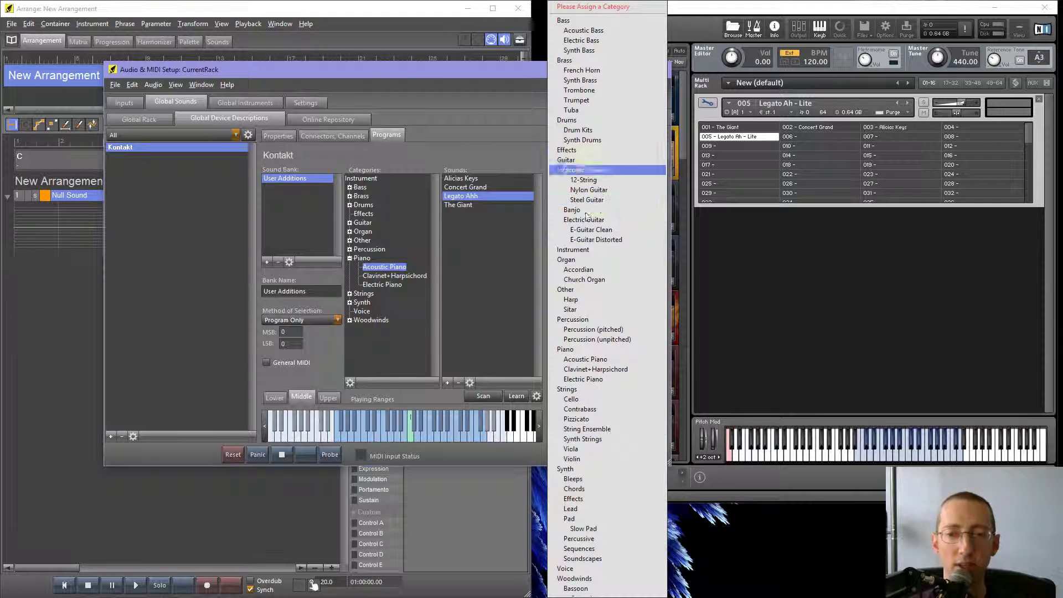
pyautogui.click(470, 252)
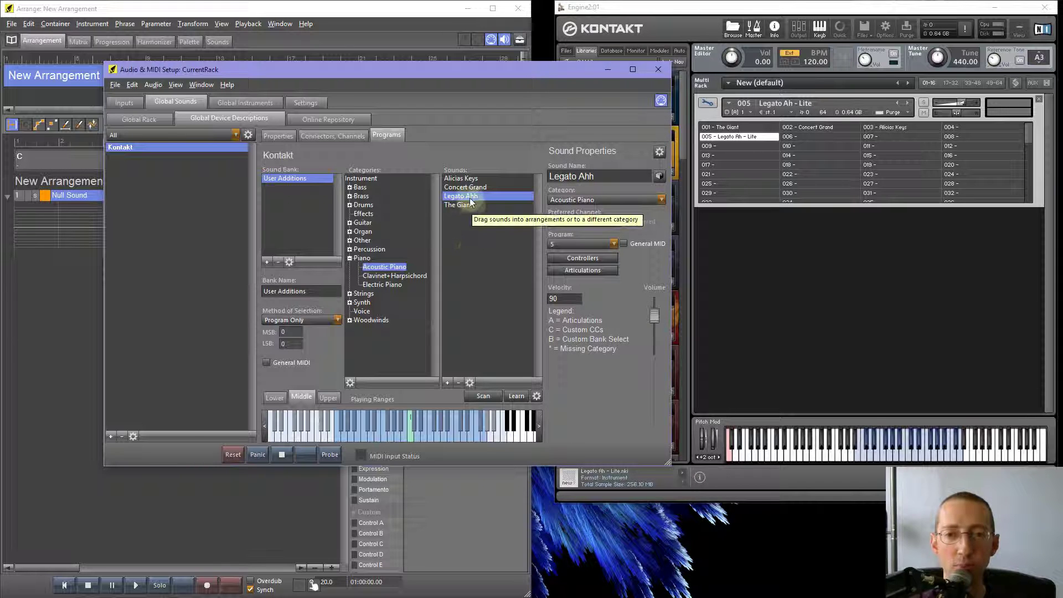
pyautogui.moveTo(469, 197); pyautogui.dragTo(363, 312)
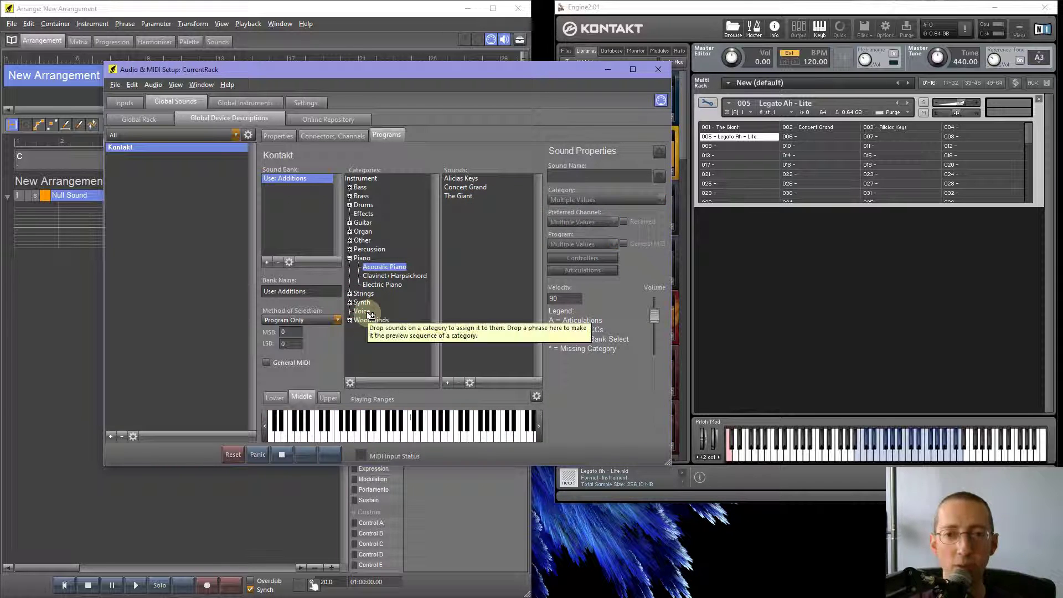
pyautogui.click(362, 313)
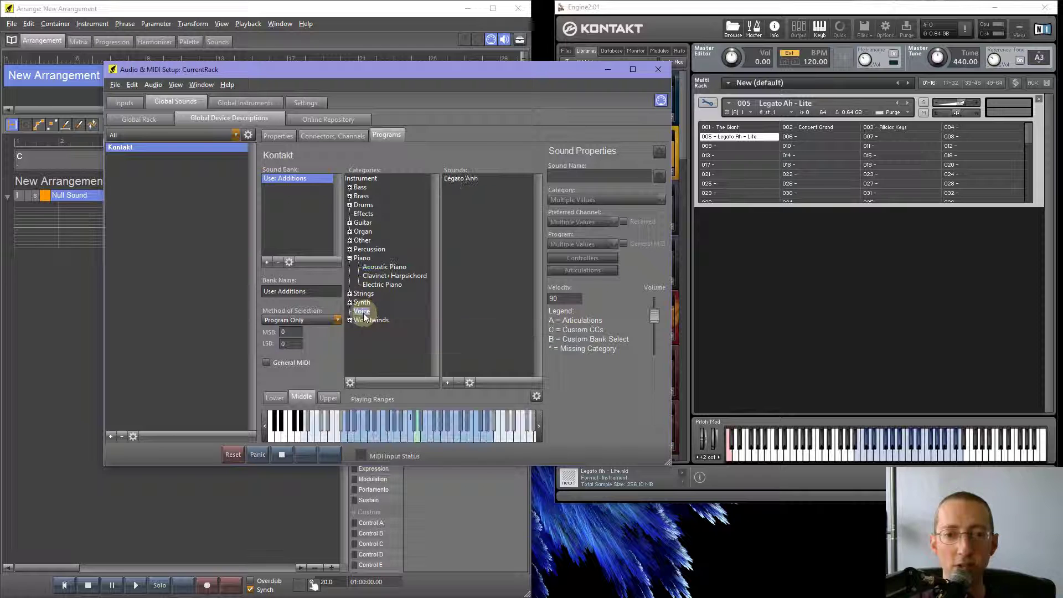
# Review the sounds under the Instrument, Acoustic Piano and Piano categories, and check Kontakt's connector and channel setup
pyautogui.click(379, 284)
pyautogui.click(360, 178)
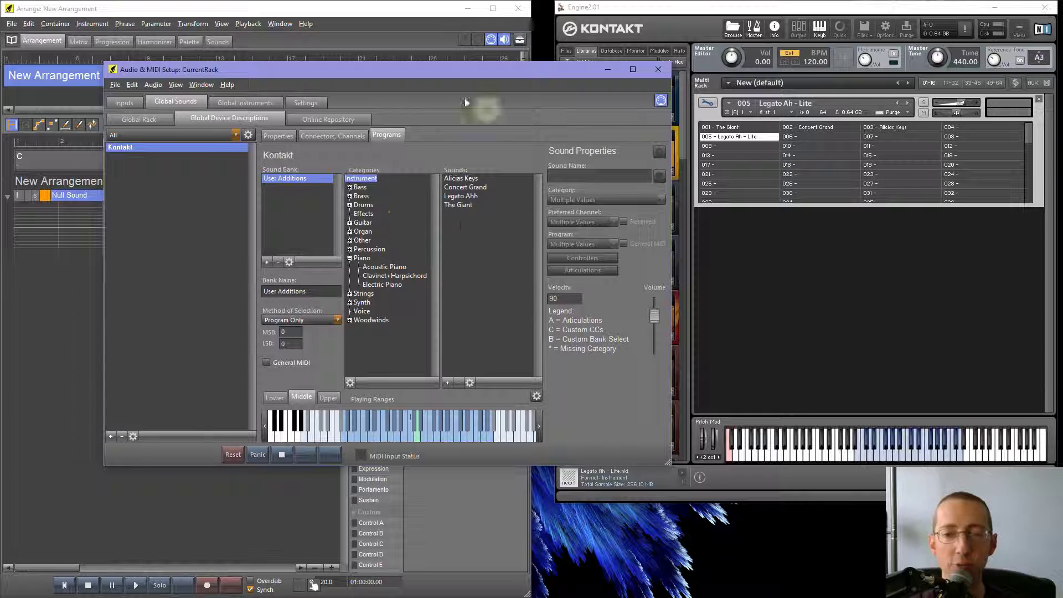
pyautogui.click(389, 285)
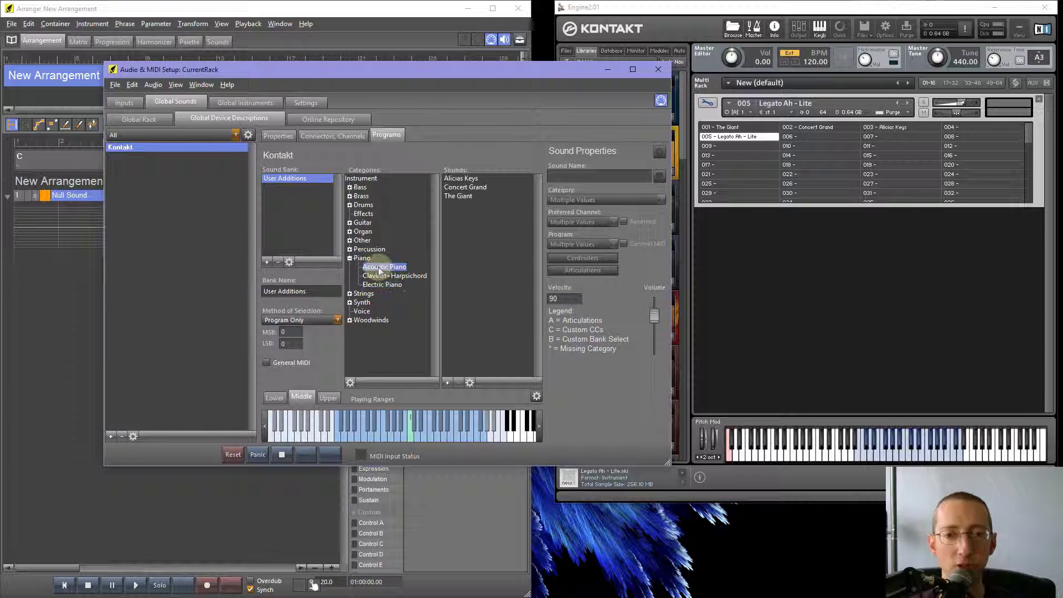
pyautogui.click(362, 258)
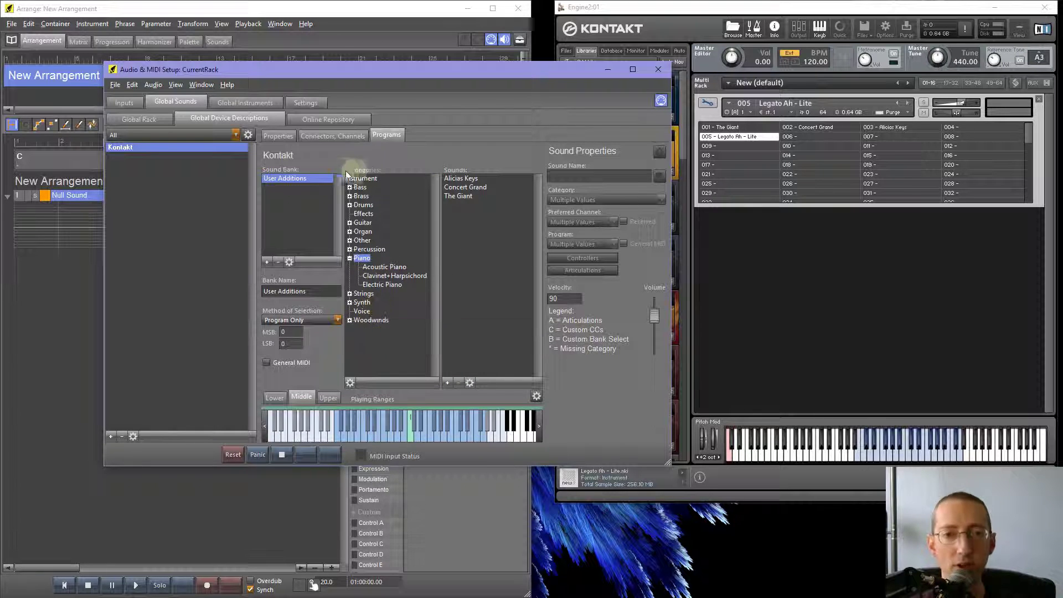
pyautogui.click(328, 138)
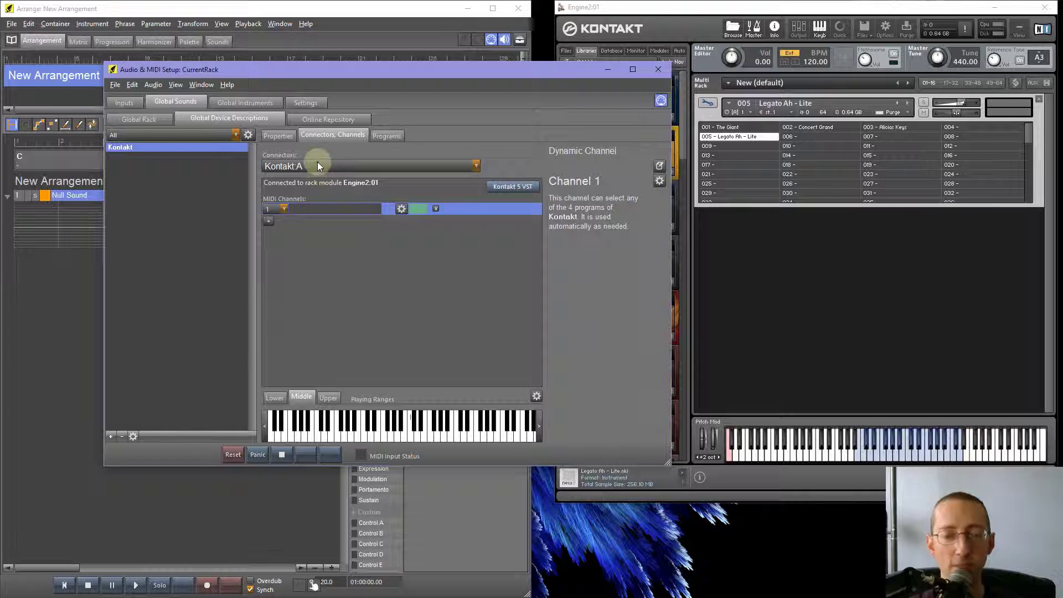
# Switch to the arrangement, load the Example Harmony.coglib library and apply its Forced to E Minor circular modulation to the arrangement
pyautogui.click(28, 277)
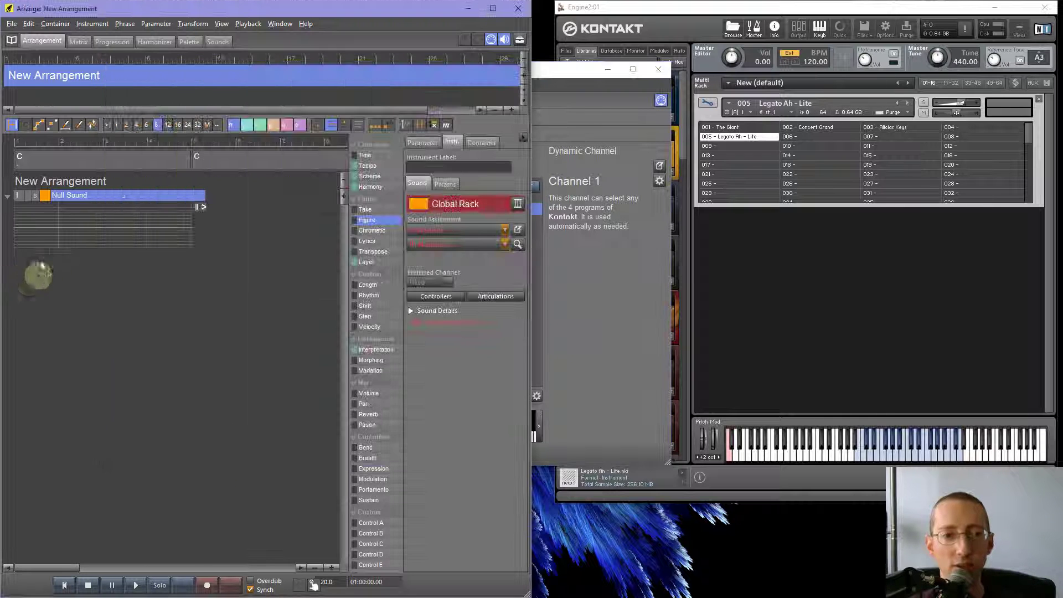
pyautogui.click(11, 24)
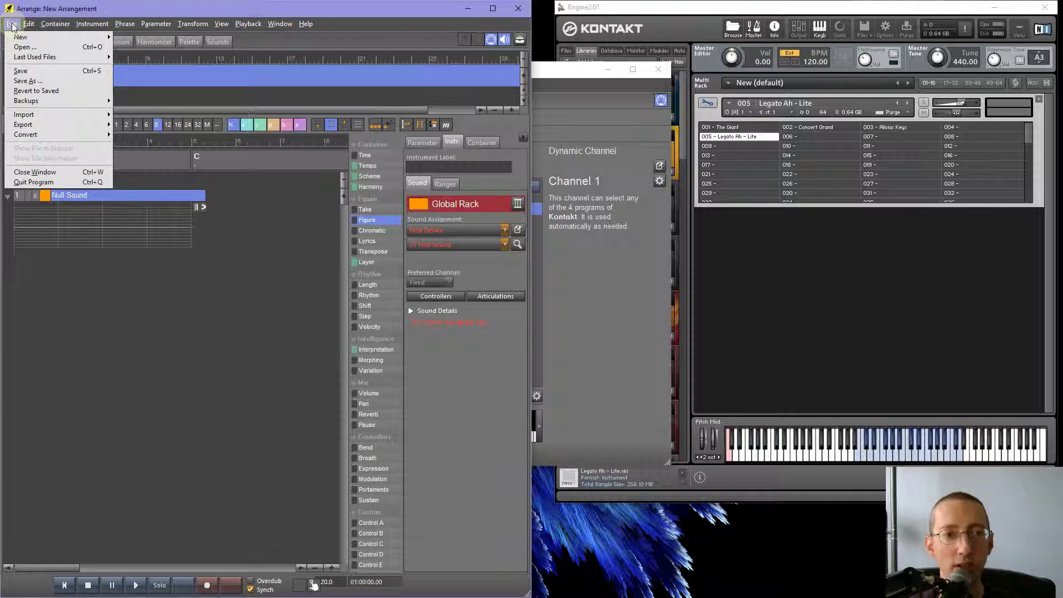
pyautogui.click(11, 24)
pyautogui.click(11, 41)
pyautogui.click(45, 57)
pyautogui.moveTo(34, 98)
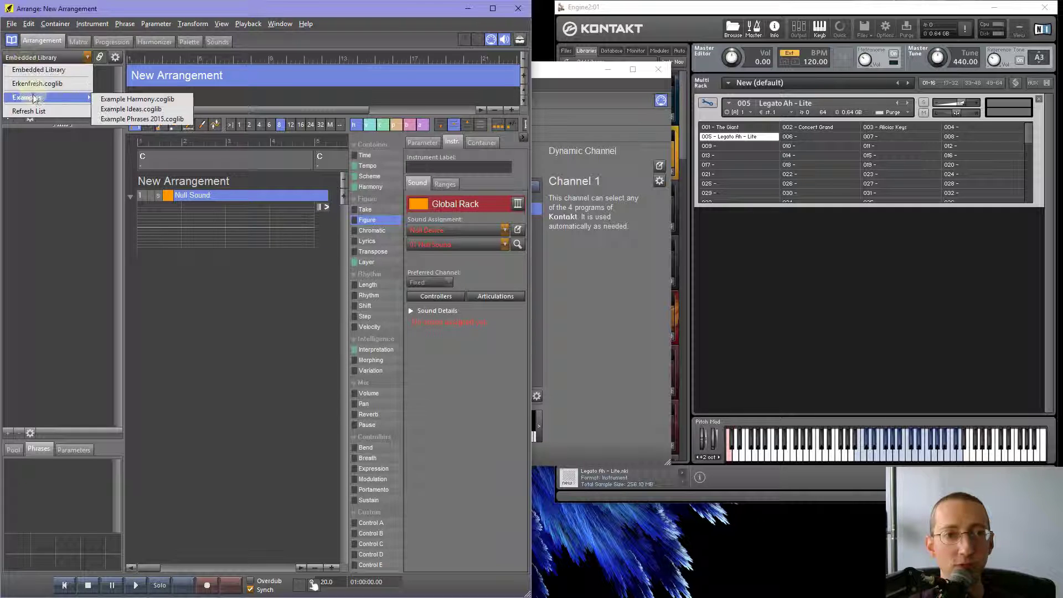
pyautogui.click(137, 99)
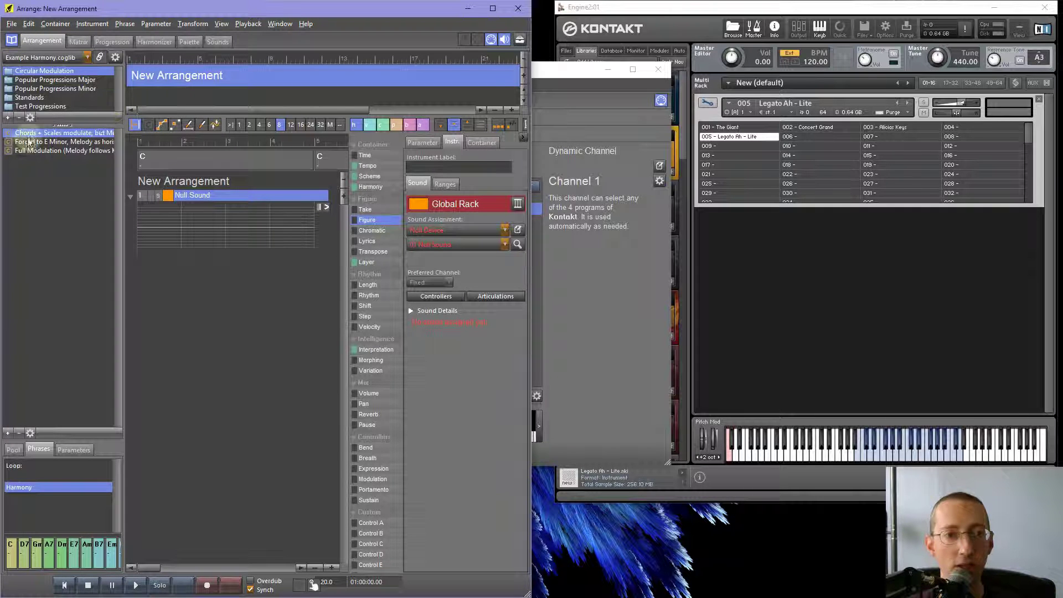
pyautogui.moveTo(31, 145); pyautogui.dragTo(139, 95)
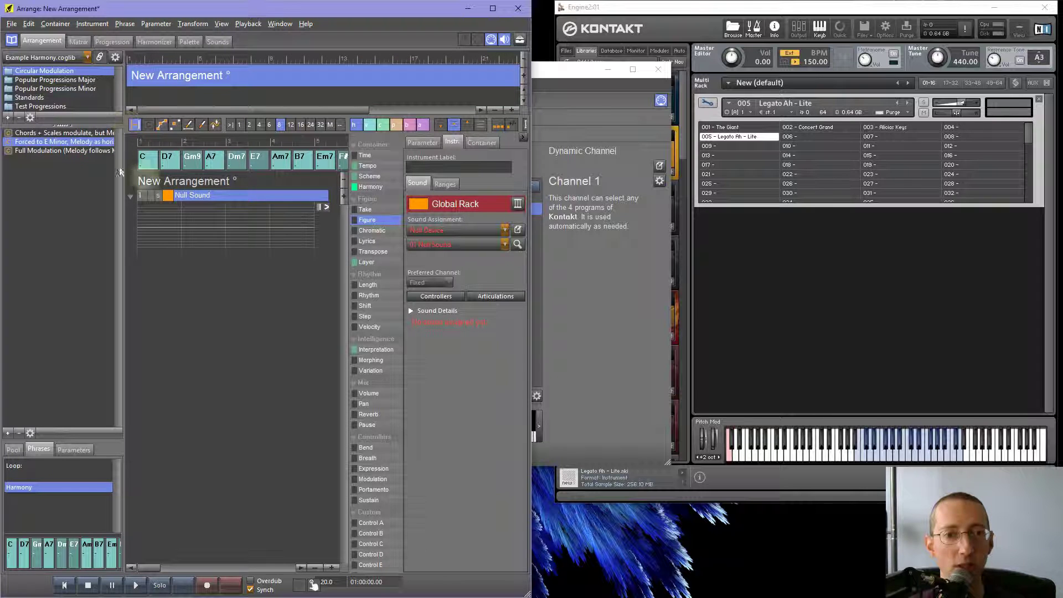
# Load the Example Phrases 2015.coglib library and enlarge its folder list to show all phrase folders
pyautogui.click(52, 58)
pyautogui.moveTo(52, 96)
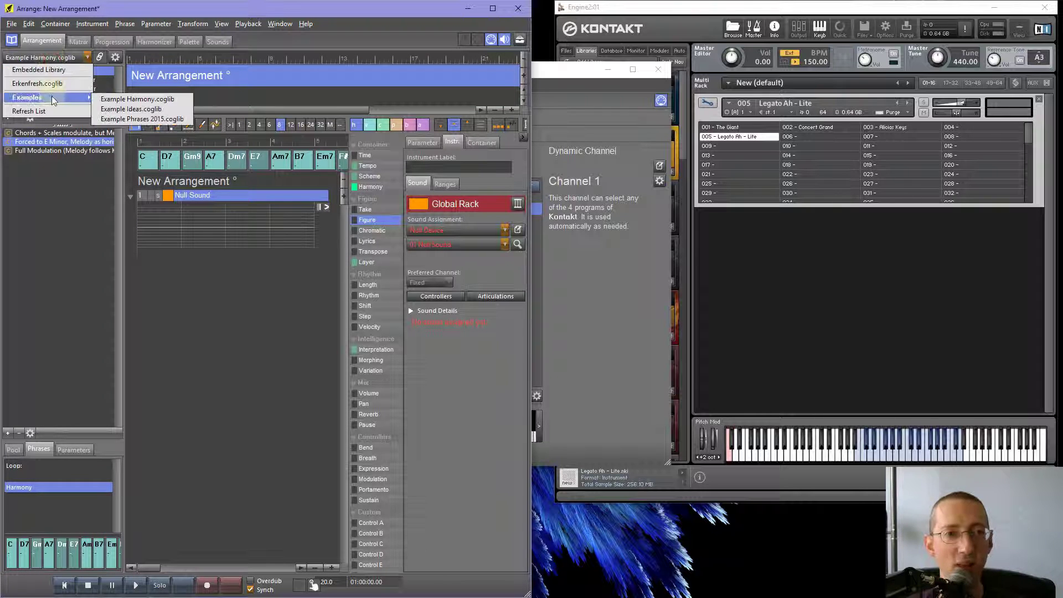
pyautogui.click(138, 119)
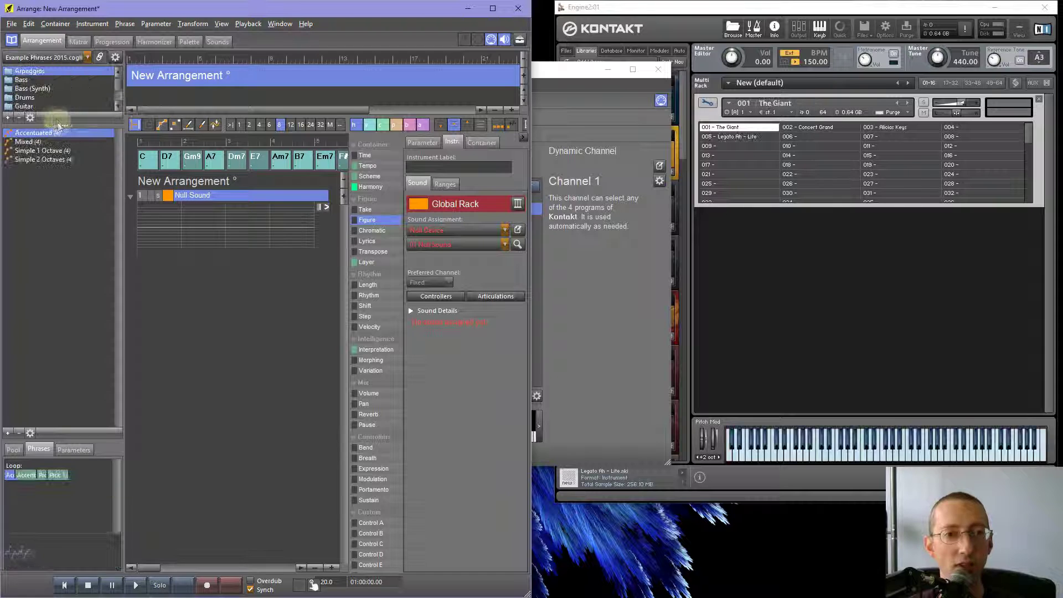
pyautogui.moveTo(58, 124); pyautogui.dragTo(59, 202)
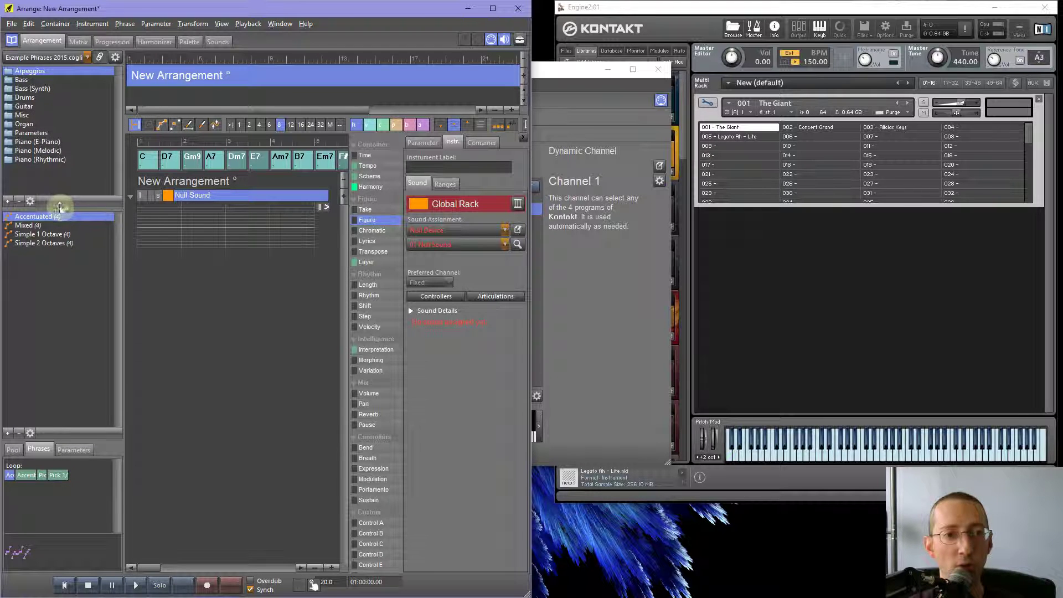
# Audition the Piano (Melodic) phrases and place Piano Arps on the arrangement's first instrument
pyautogui.click(40, 151)
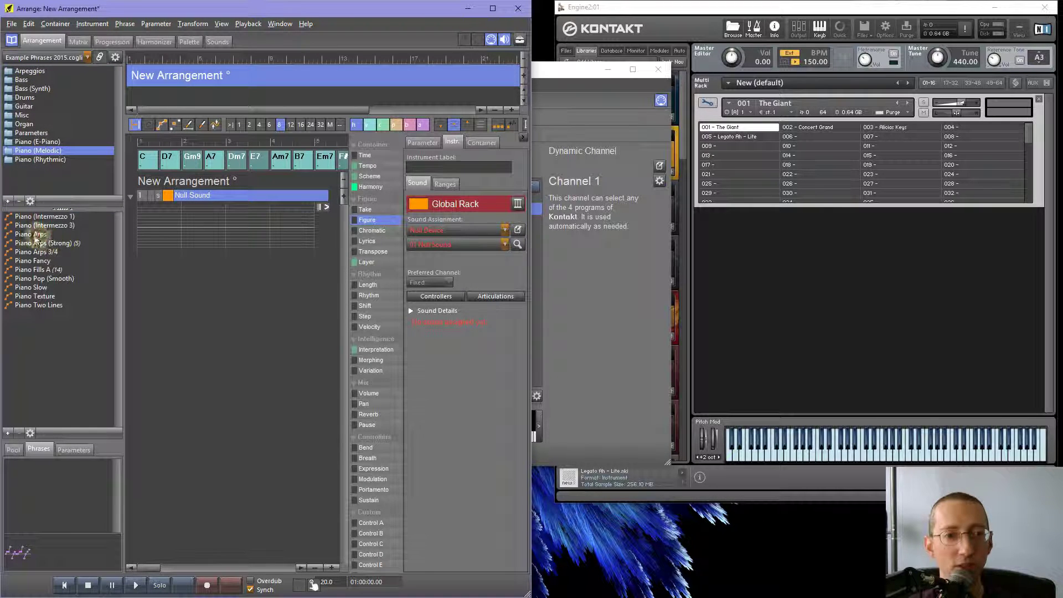
pyautogui.click(16, 242)
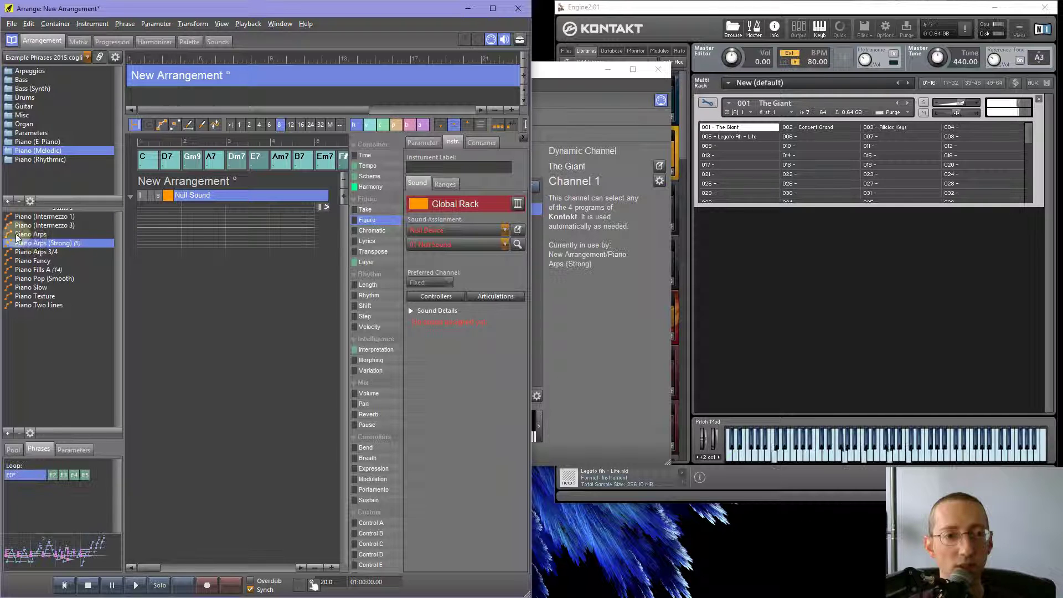
pyautogui.click(16, 234)
pyautogui.moveTo(54, 247); pyautogui.dragTo(141, 234)
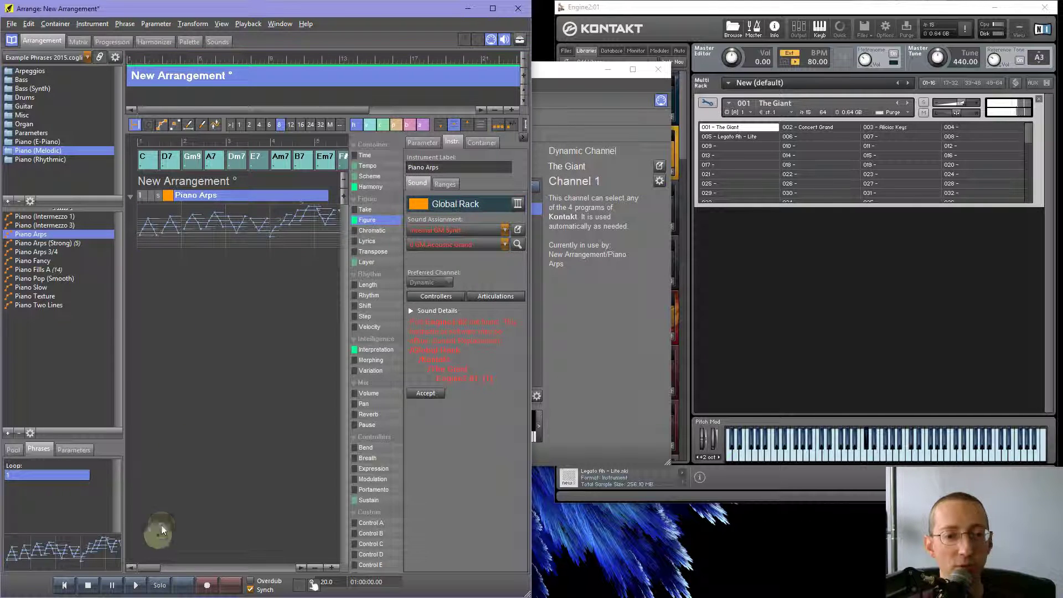
# Assign the Piano Arps instrument to Kontakt [The Giant] in the global rack and play the arrangement
pyautogui.click(500, 230)
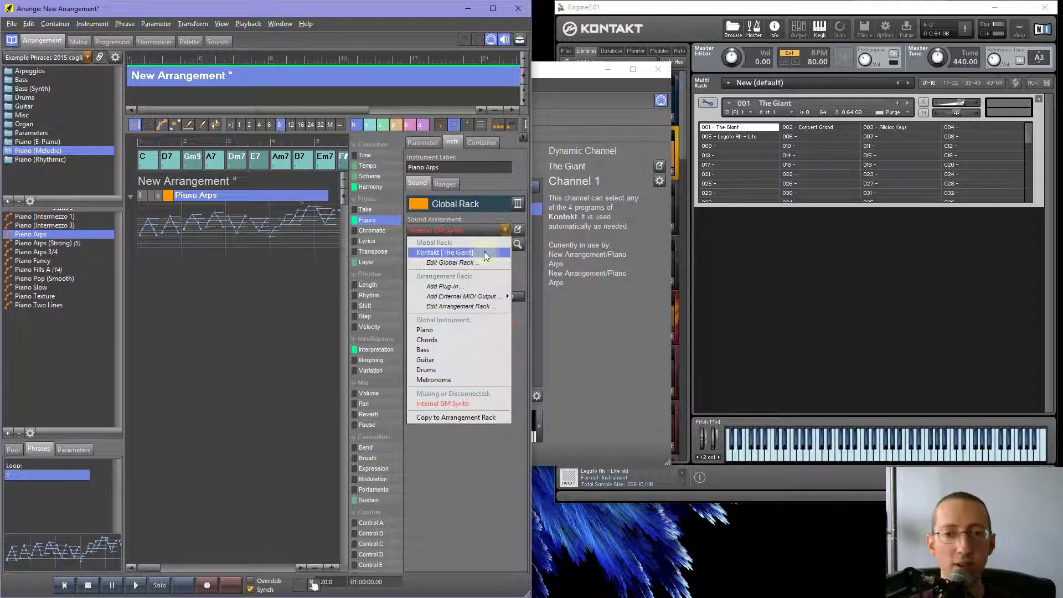
pyautogui.click(483, 252)
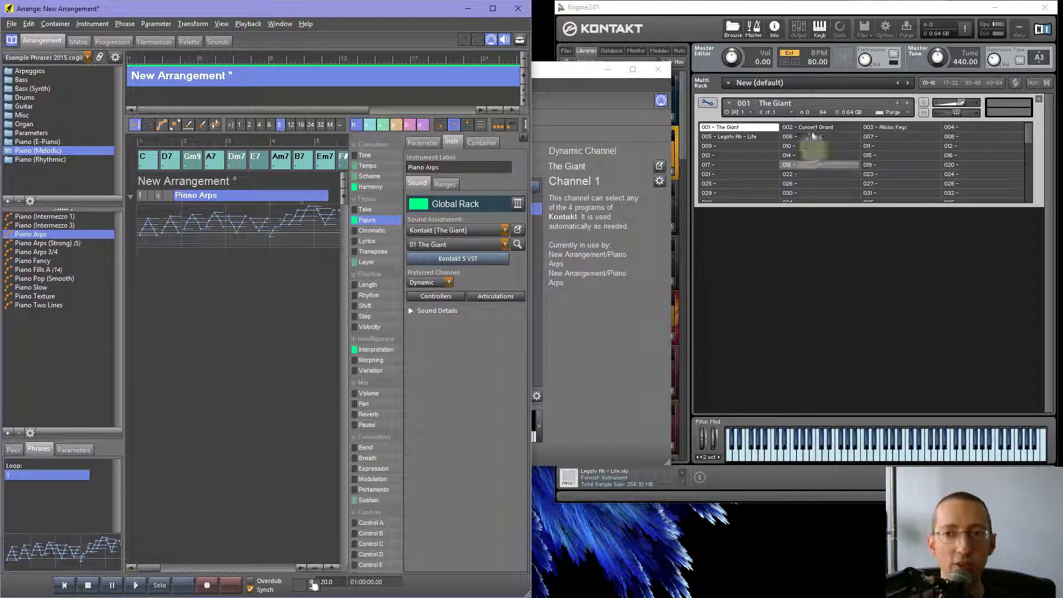
pyautogui.click(137, 585)
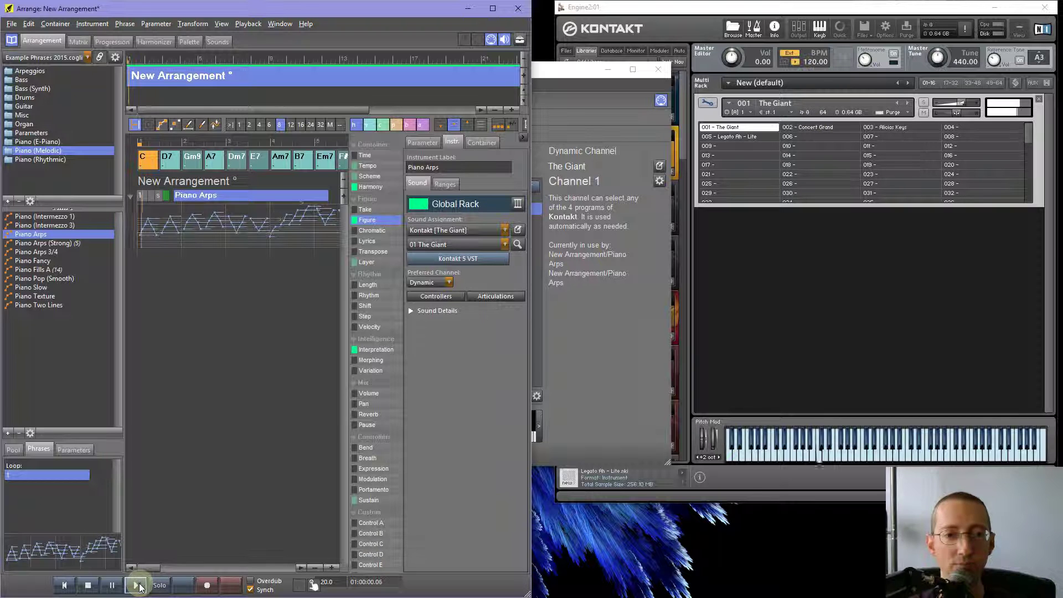
# Try to switch Piano Arps to the Alicias Keys sound and play the arrangement briefly
pyautogui.click(517, 245)
pyautogui.doubleClick(347, 215)
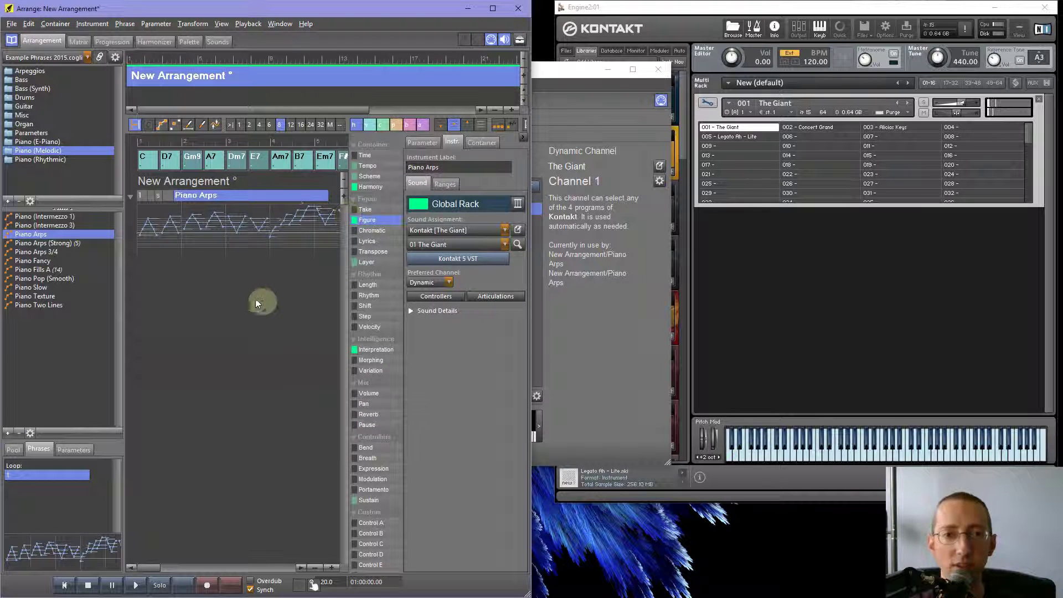
pyautogui.press('space')
pyautogui.press('space')
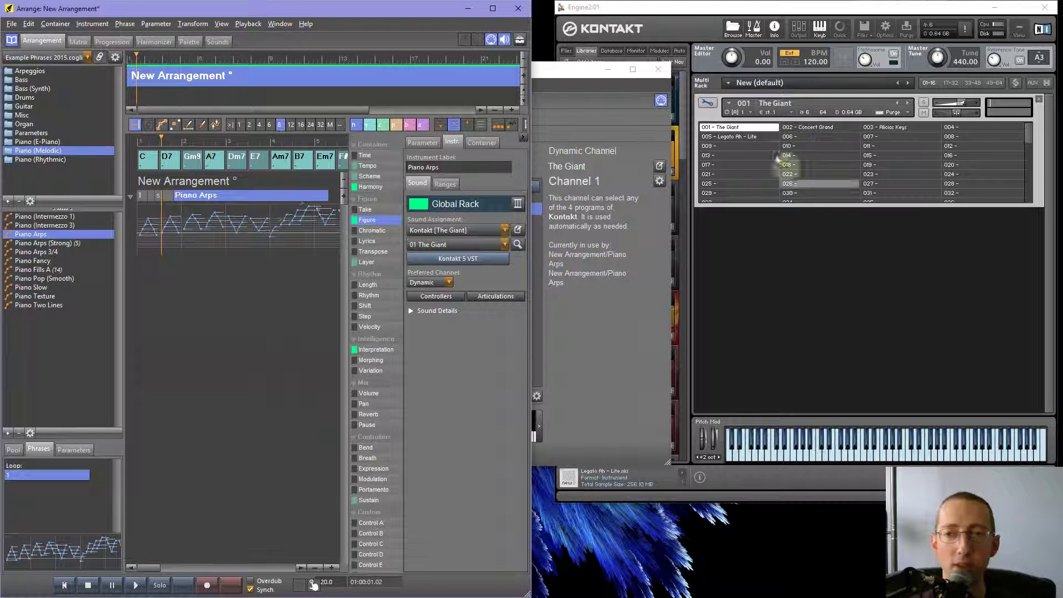
# Set the MIDI channel of Kontakt's instrument bank to omni and return to the arrangement
pyautogui.click(748, 114)
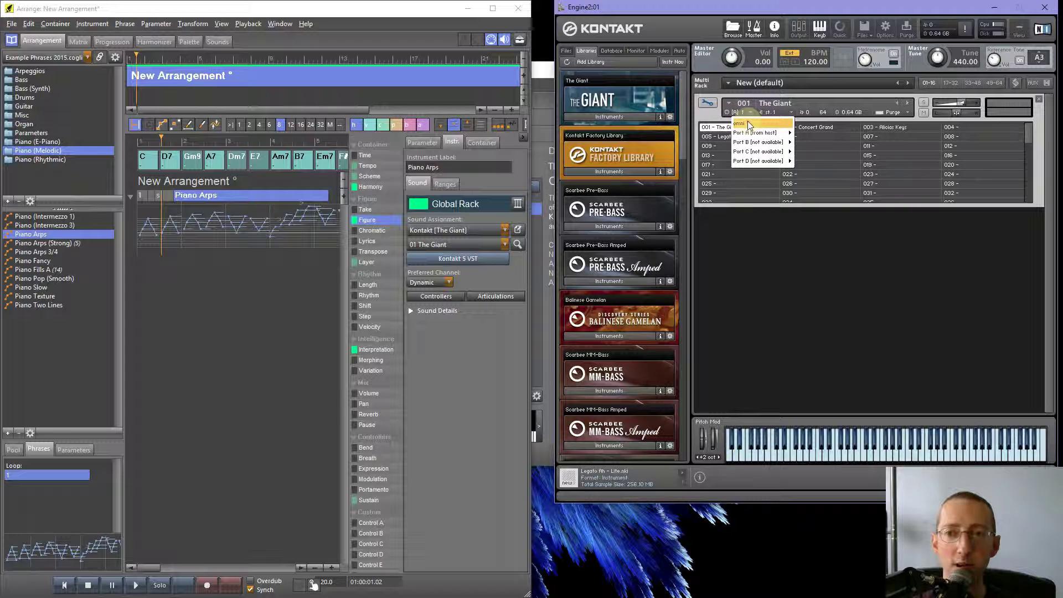
pyautogui.click(749, 124)
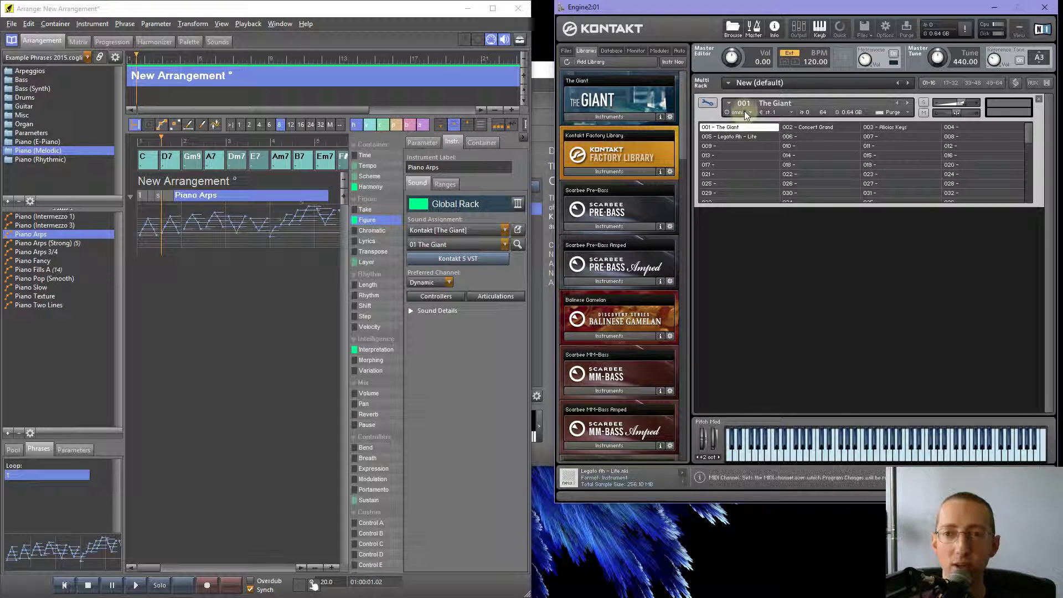
pyautogui.click(536, 230)
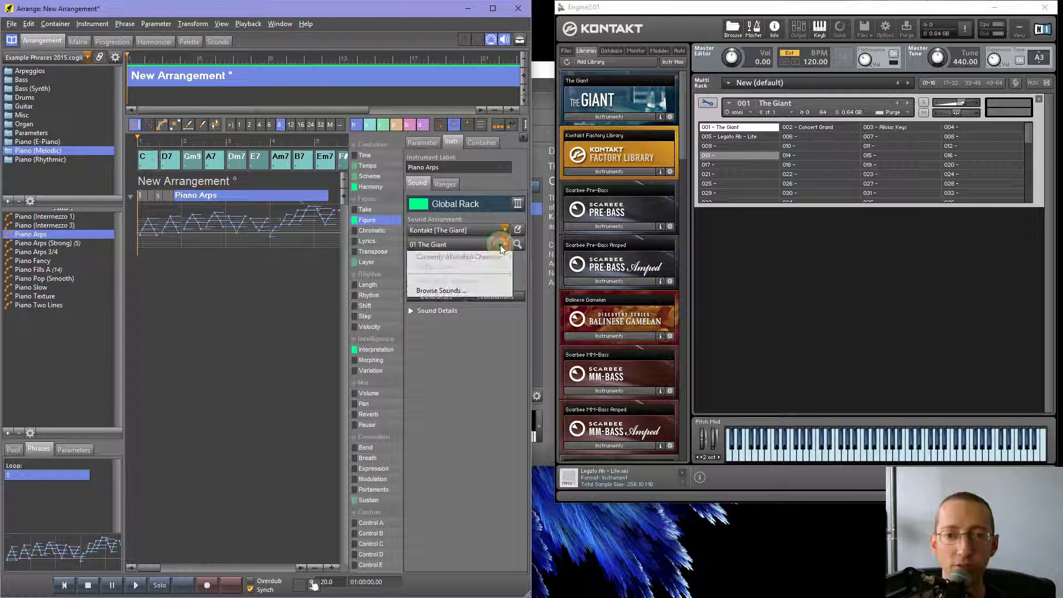
# Try to pick a different acoustic piano for Piano Arps in the sound browser, selecting Alicias Keys
pyautogui.click(518, 245)
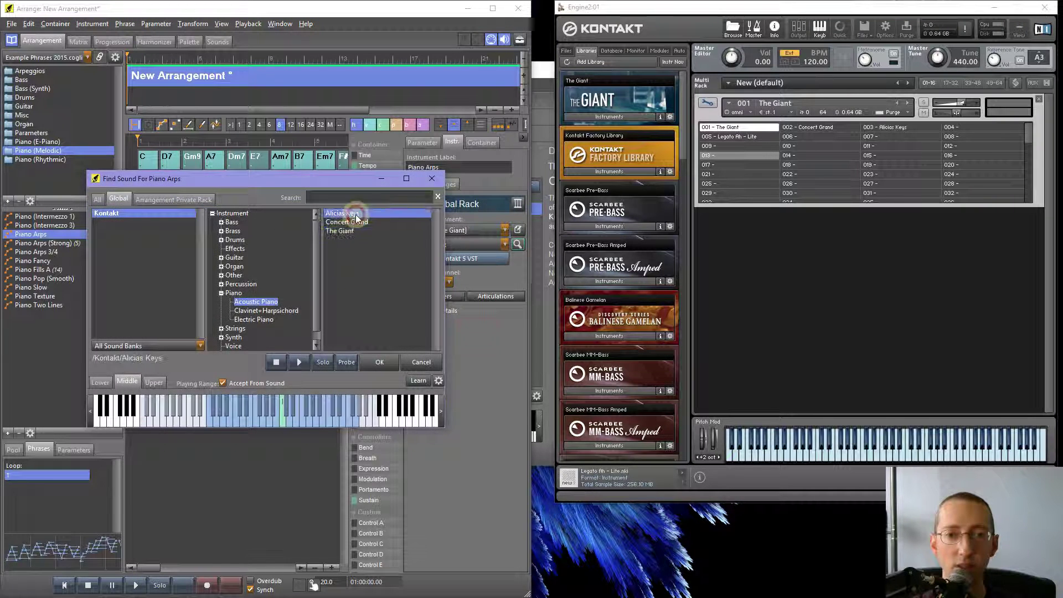
pyautogui.doubleClick(356, 224)
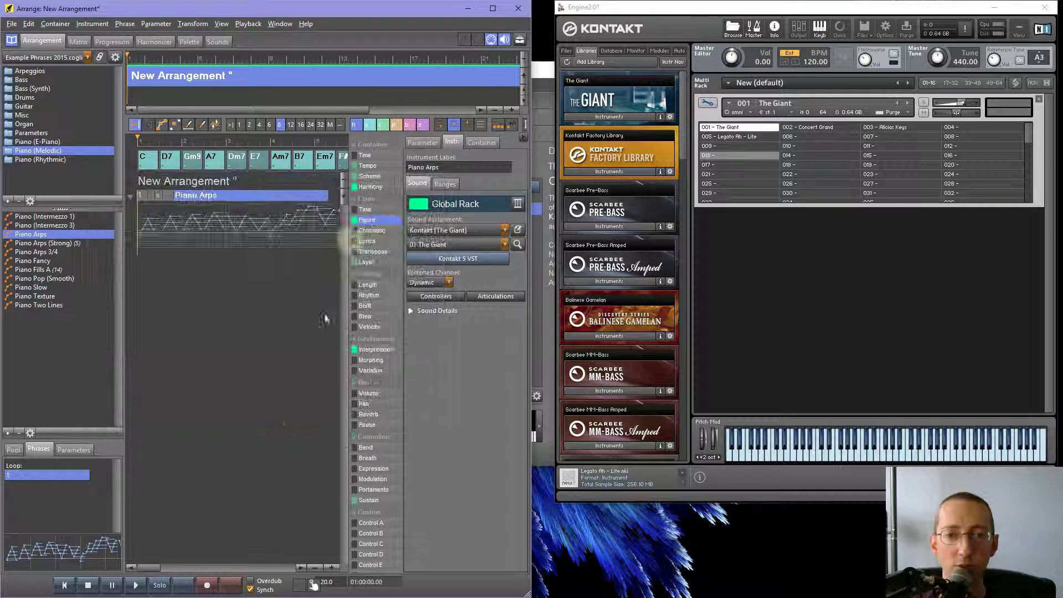
pyautogui.click(505, 245)
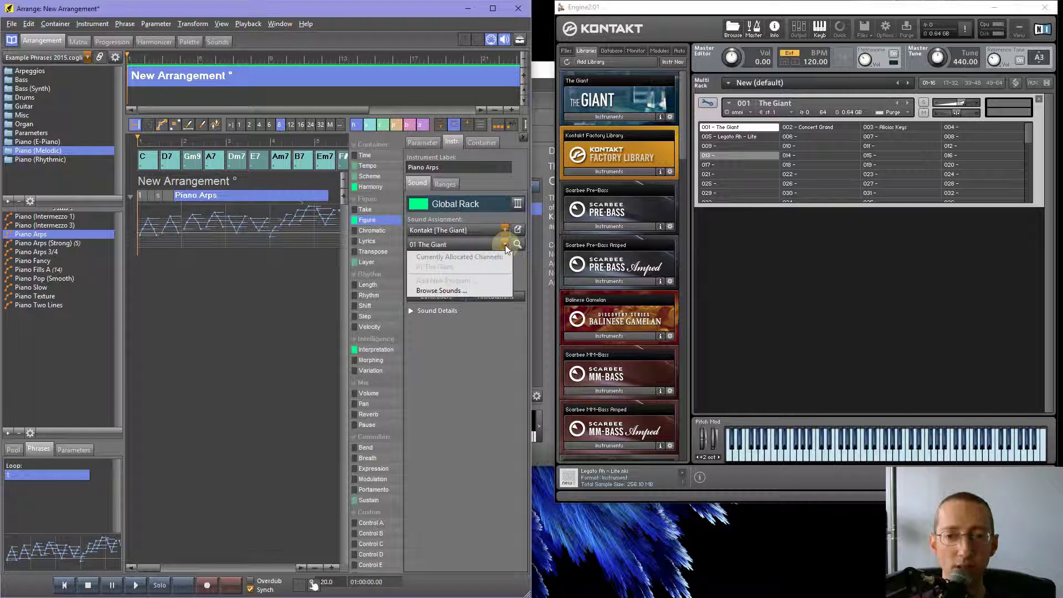
pyautogui.click(517, 245)
pyautogui.click(518, 247)
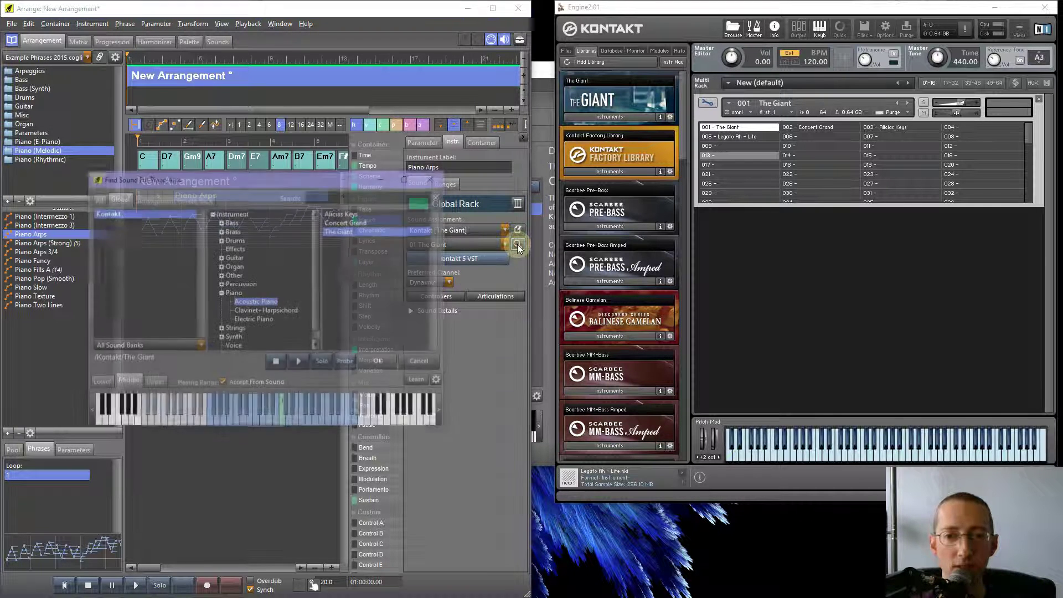
pyautogui.click(340, 214)
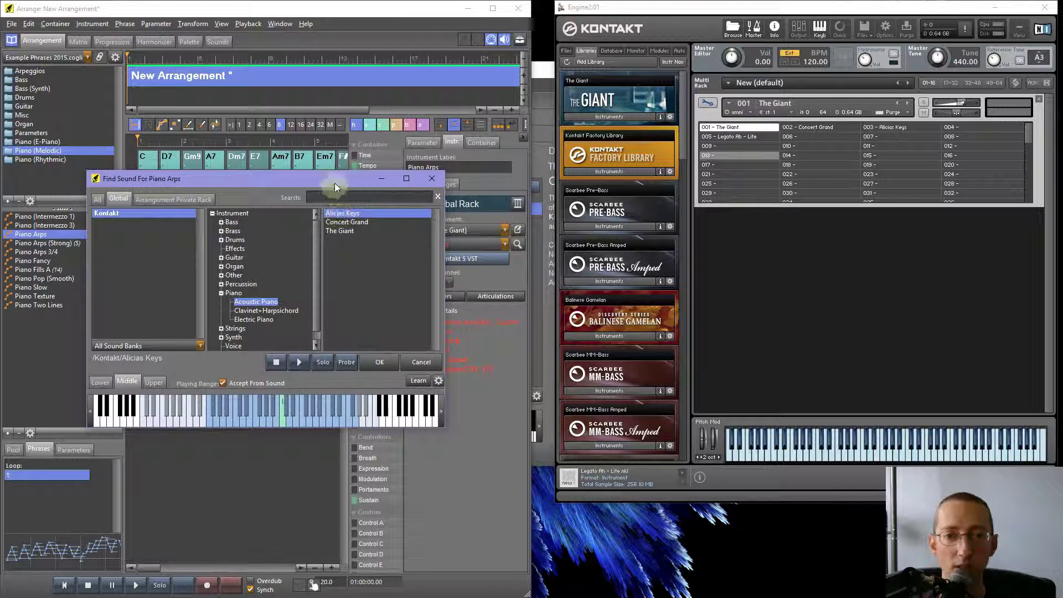
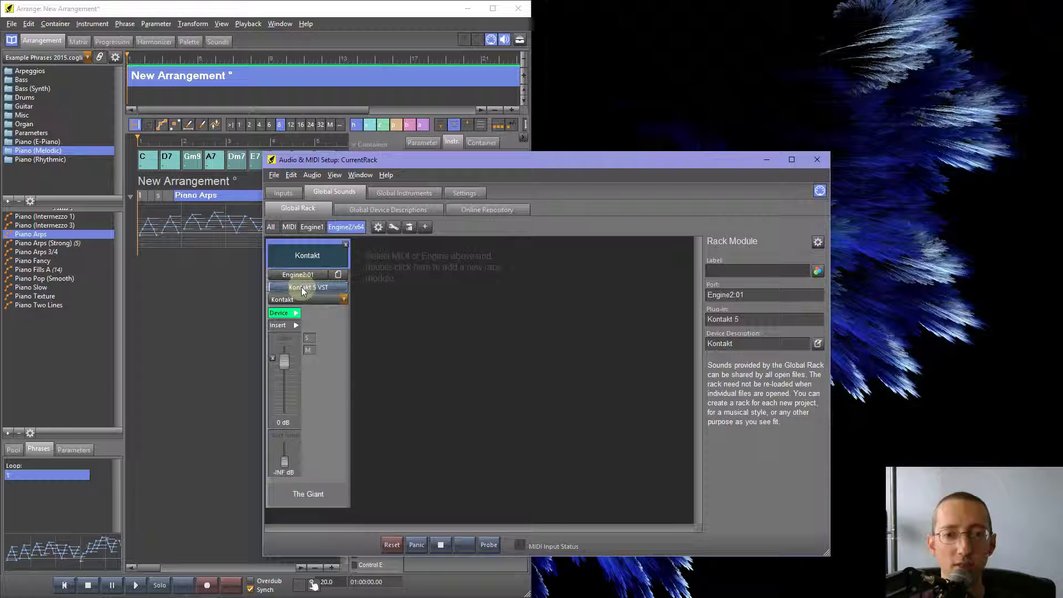
# Add a second Engine2/x64 module to the global rack and load the Kontakt 5 instrument plug-in into it
pyautogui.click(302, 287)
pyautogui.click(407, 277)
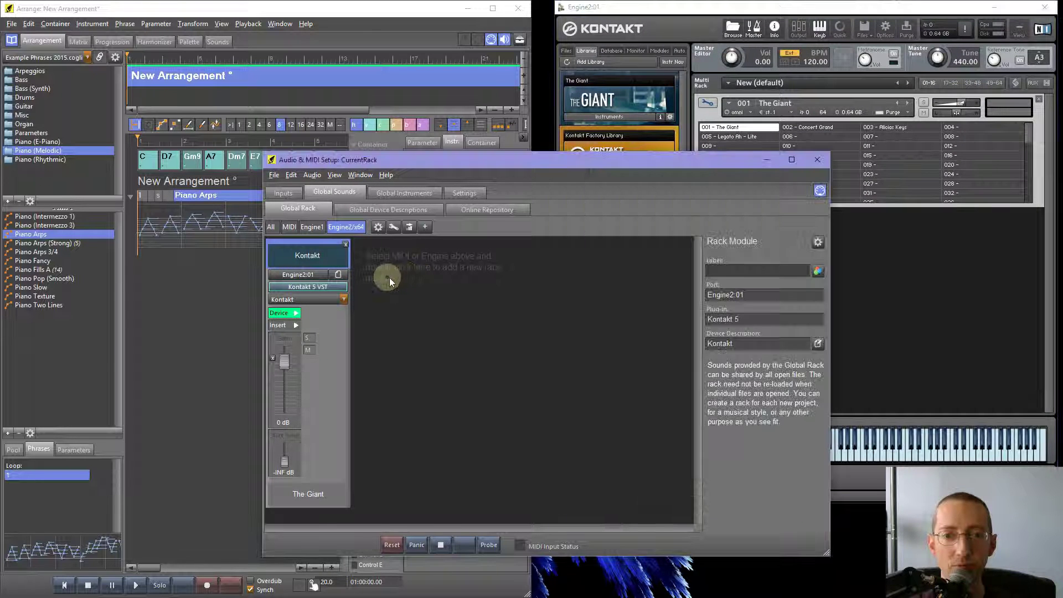
pyautogui.click(425, 227)
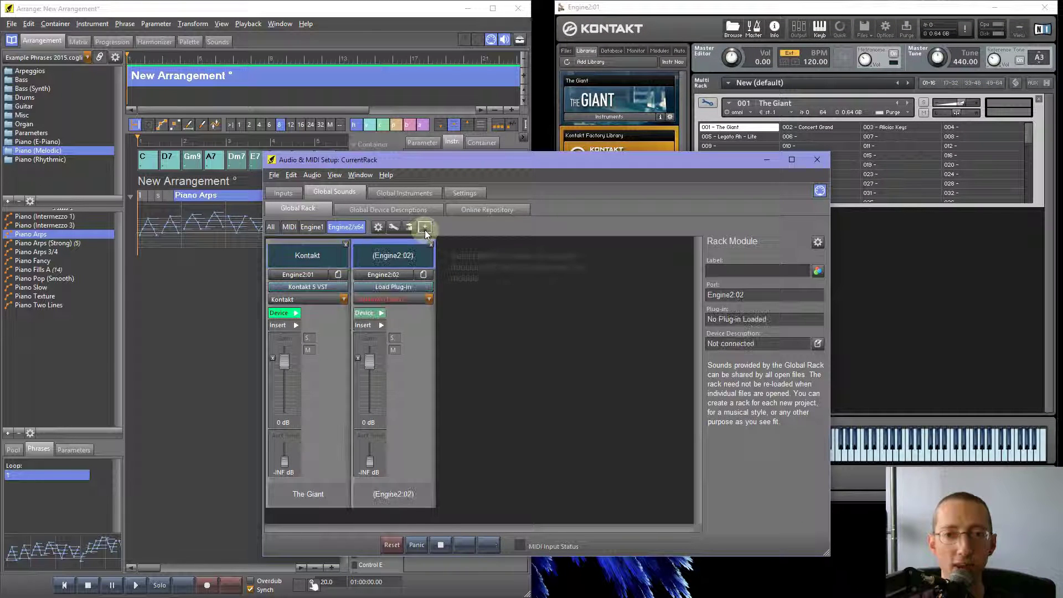
pyautogui.click(398, 287)
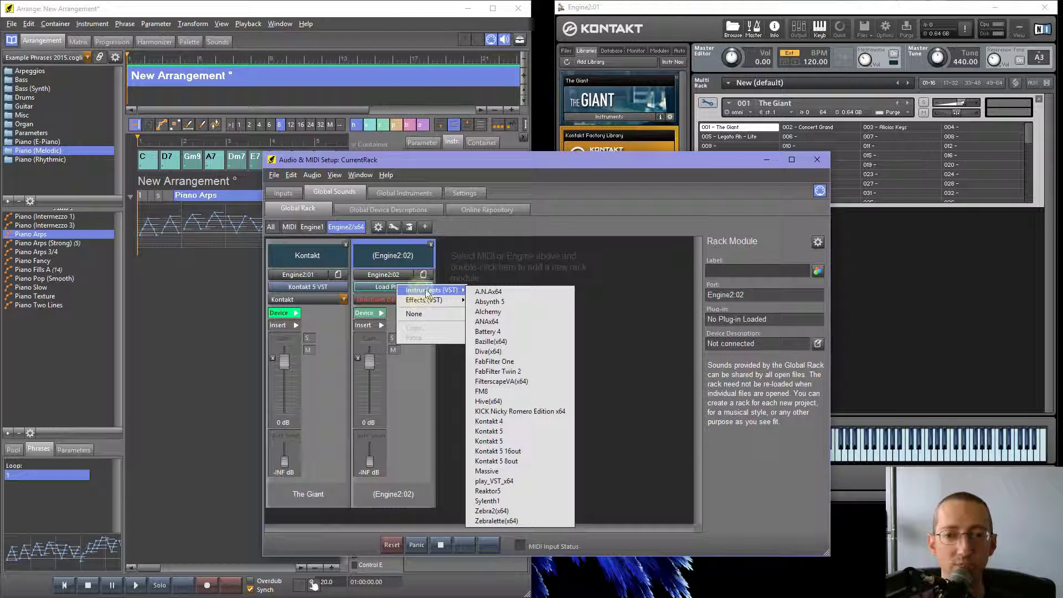
pyautogui.click(495, 432)
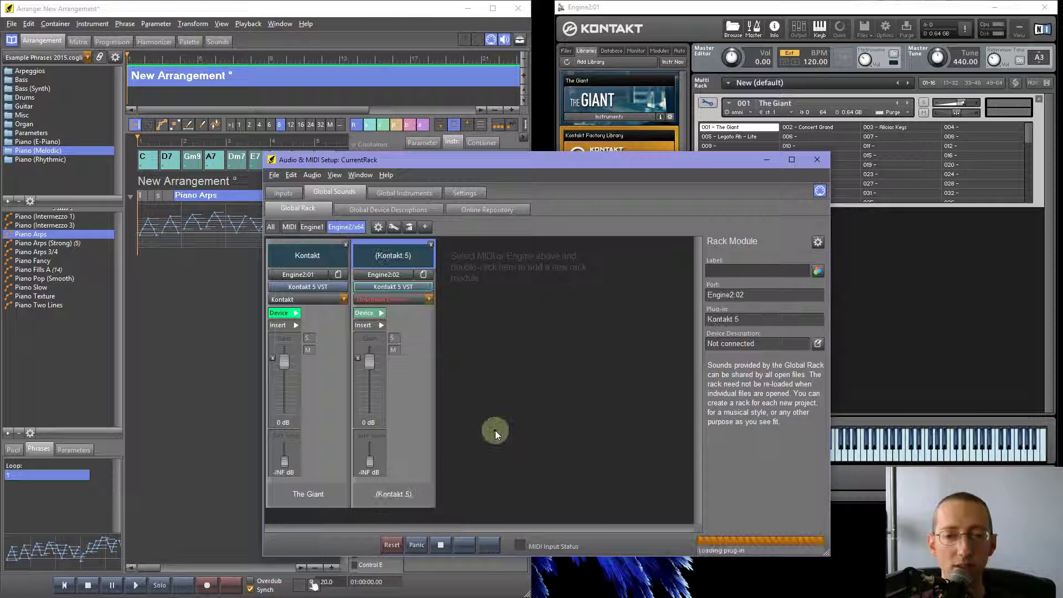
# Load the saved instrument bank into the new Kontakt, set its MIDI channel to omni, and close the plug-in window
pyautogui.moveTo(495, 379); pyautogui.dragTo(328, 77)
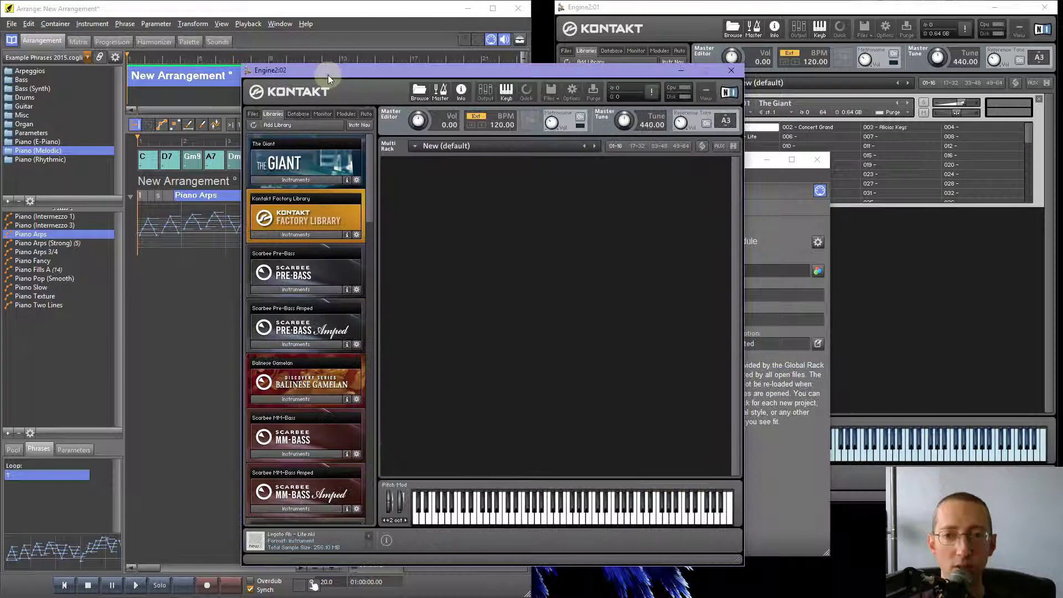
pyautogui.click(551, 92)
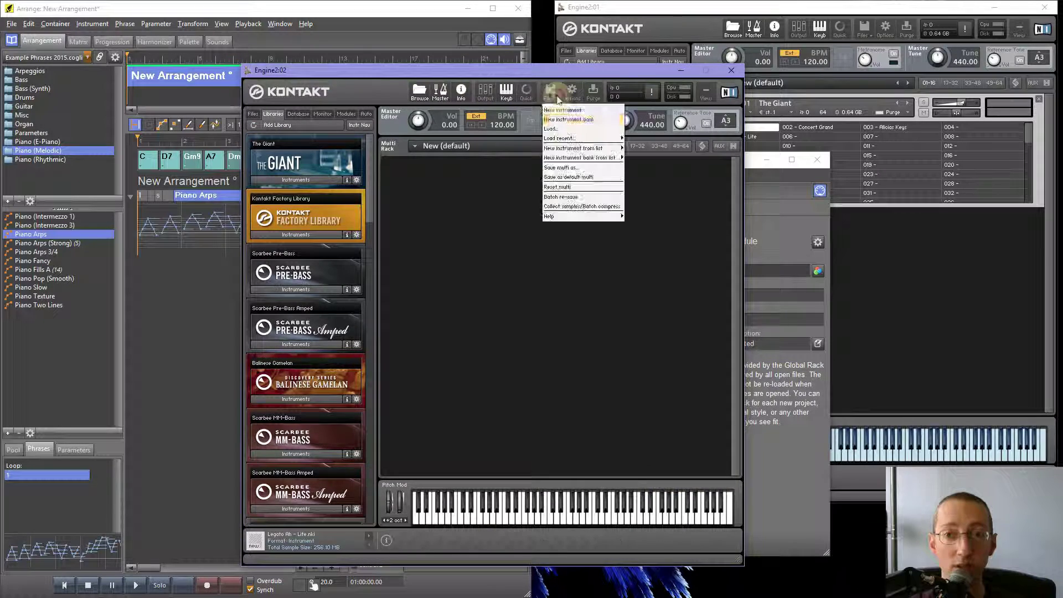
pyautogui.click(560, 132)
pyautogui.doubleClick(368, 166)
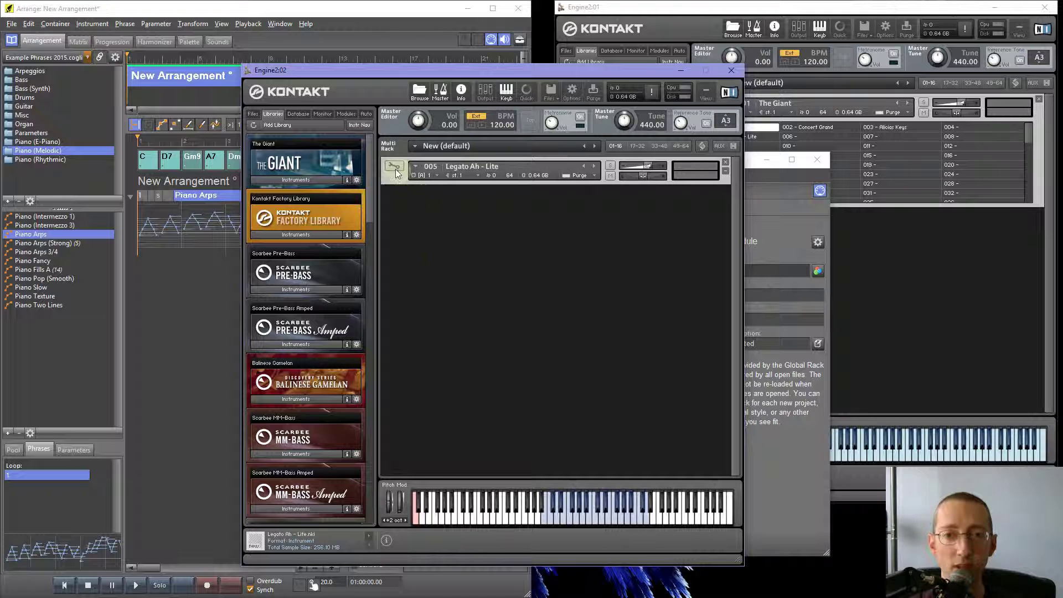
pyautogui.click(425, 175)
pyautogui.click(430, 188)
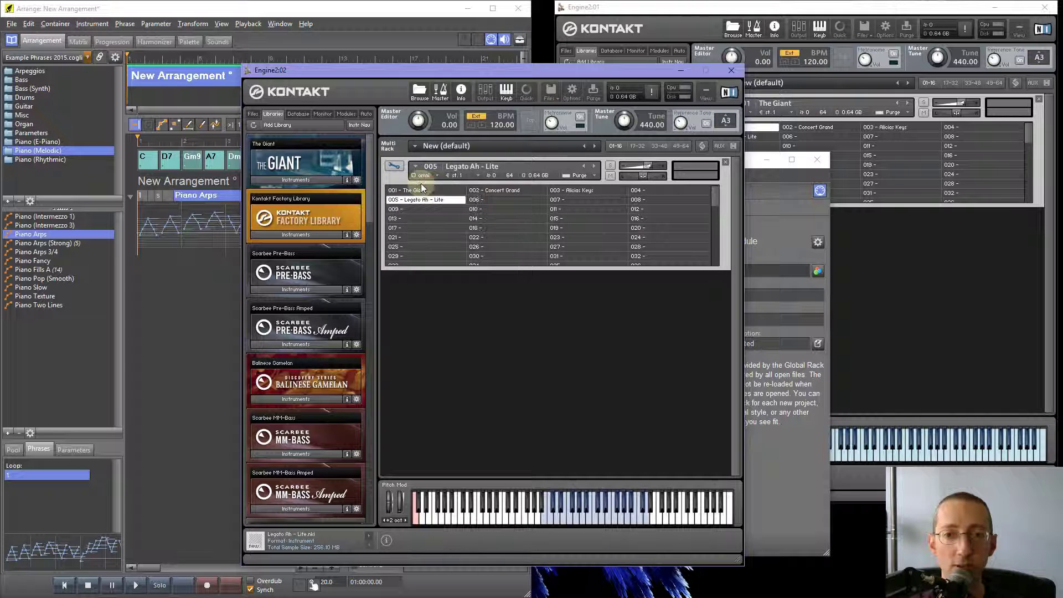
pyautogui.click(731, 71)
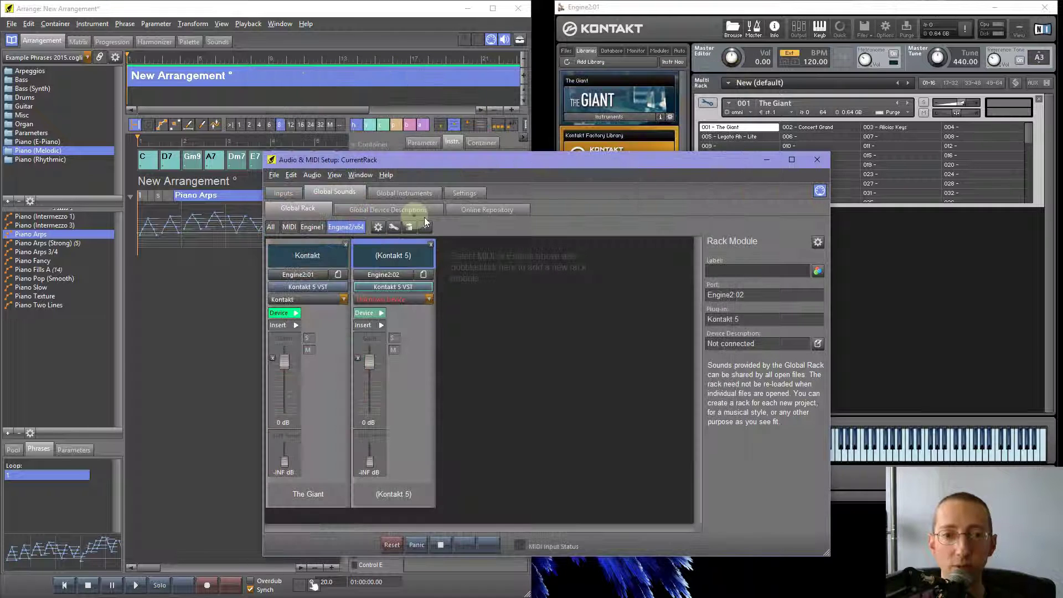
# Connect the second rack module to the existing Kontakt synthesizer description by adding a connector
pyautogui.click(402, 301)
pyautogui.moveTo(415, 334)
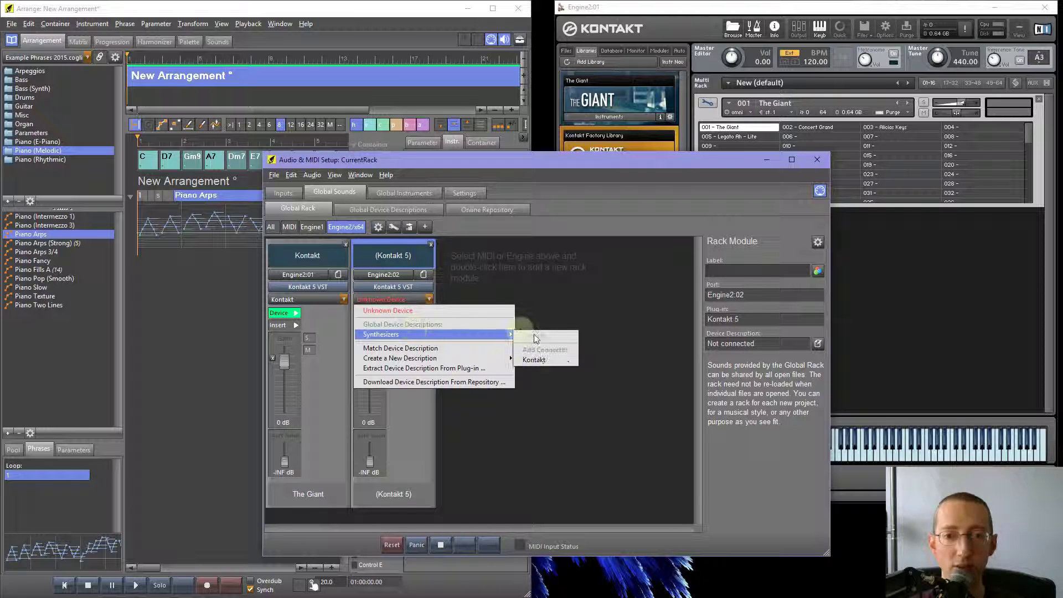
pyautogui.click(541, 359)
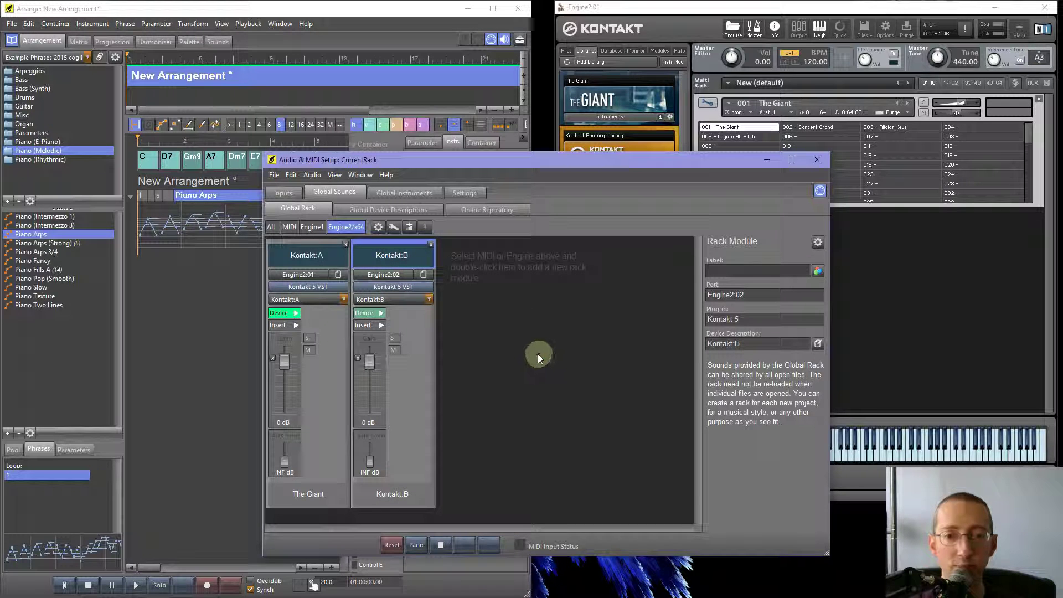
pyautogui.click(309, 266)
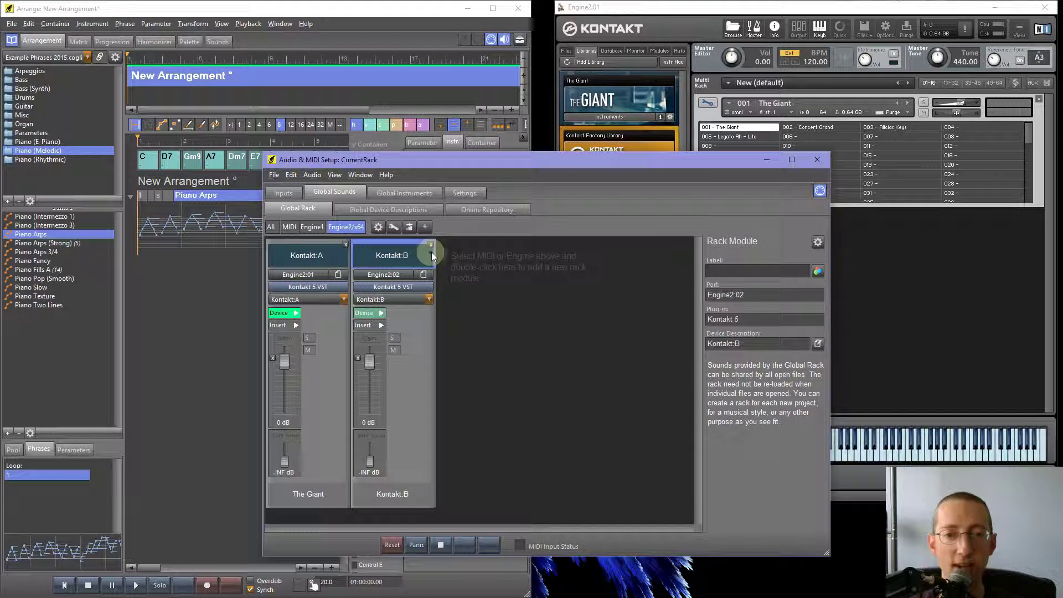
# Review the channels of the Kontakt:A and Kontakt:B connectors in the global device description, then close the audio and MIDI setup
pyautogui.click(388, 209)
pyautogui.click(453, 258)
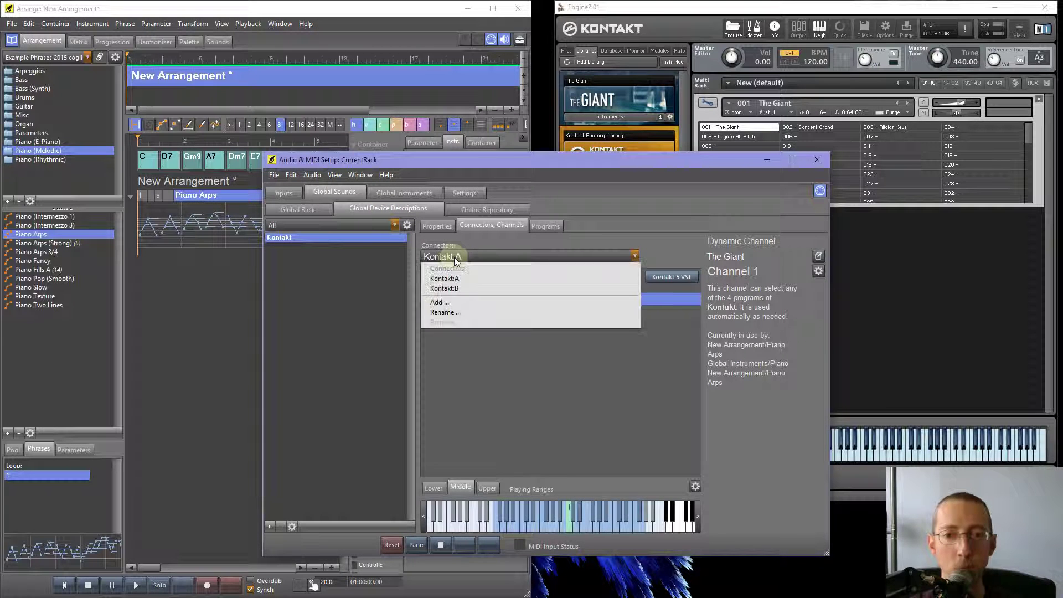
pyautogui.click(452, 290)
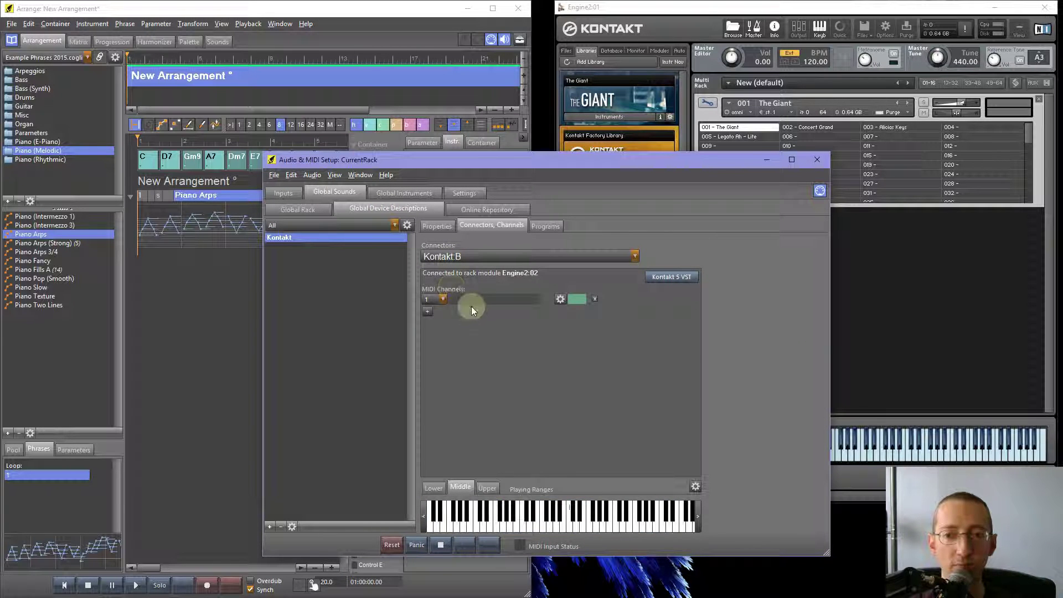
pyautogui.click(471, 303)
pyautogui.click(463, 255)
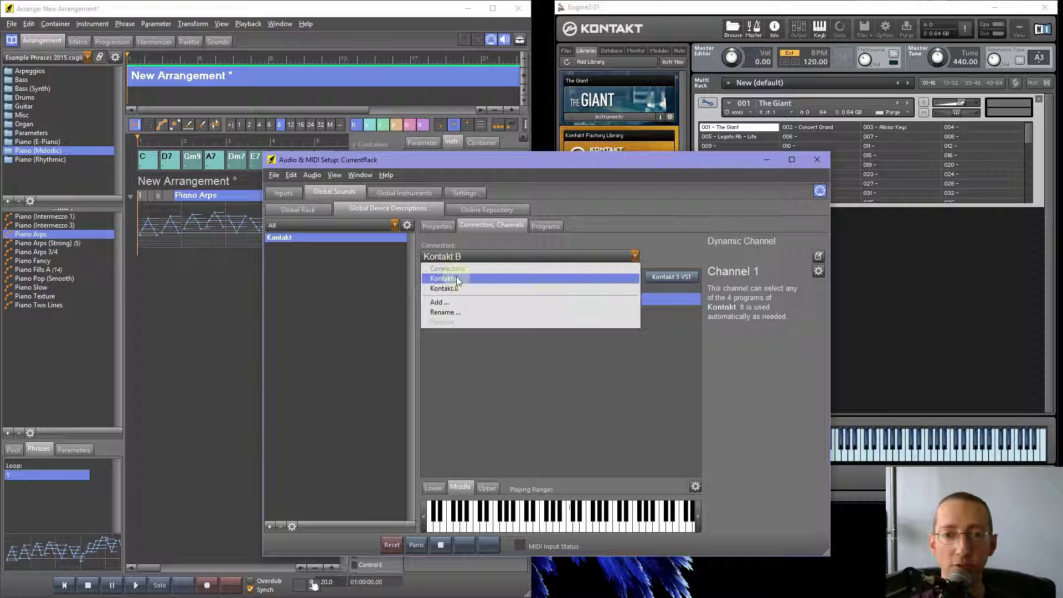
pyautogui.click(464, 275)
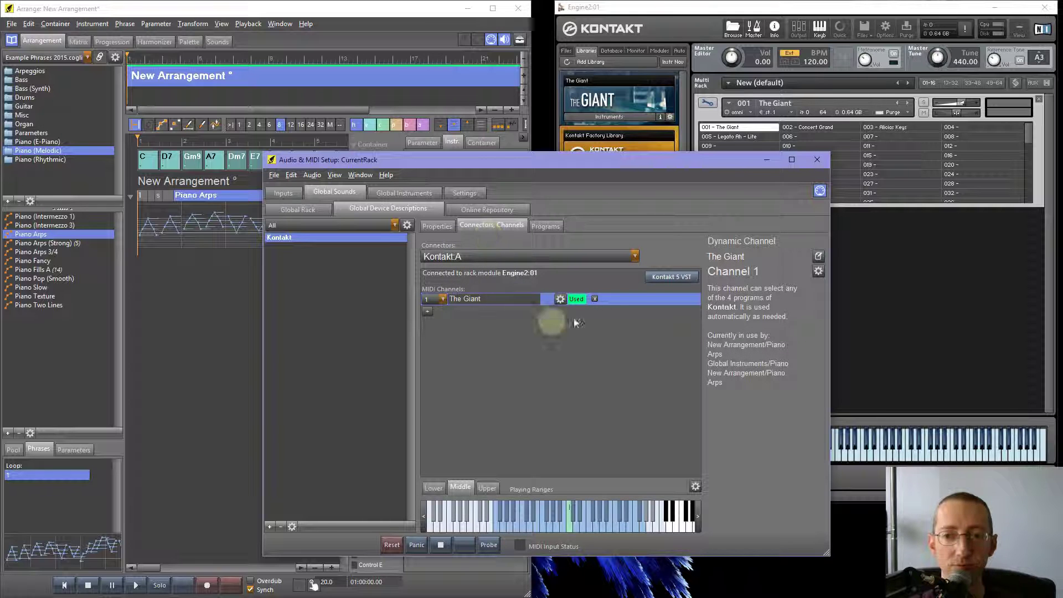
pyautogui.click(819, 161)
# Assign Piano Arps to Kontakt:B with the Alicias Keys sound and play the arrangement
pyautogui.click(437, 228)
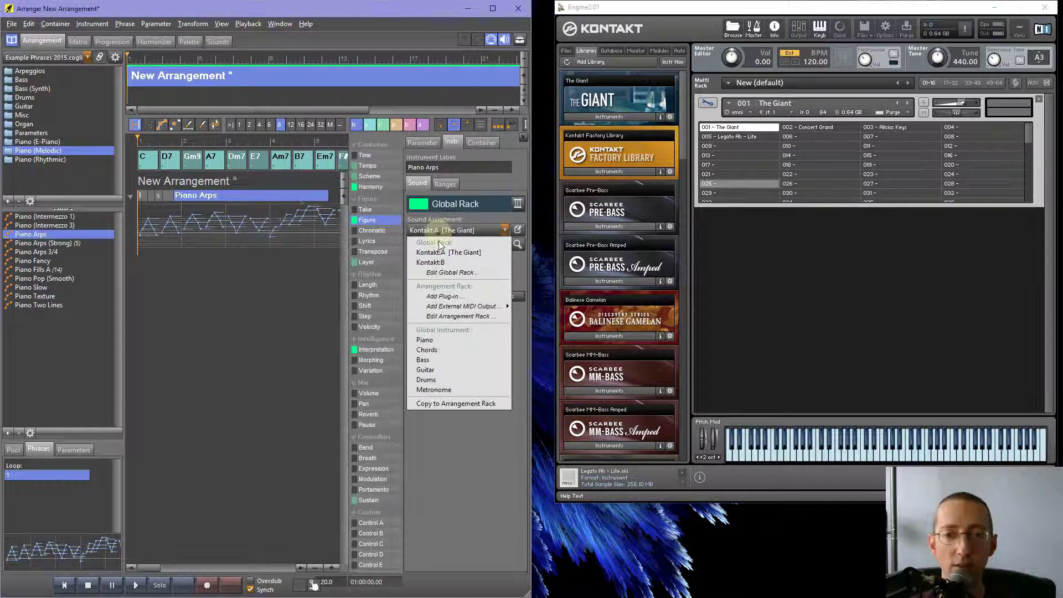
pyautogui.click(444, 264)
pyautogui.click(444, 246)
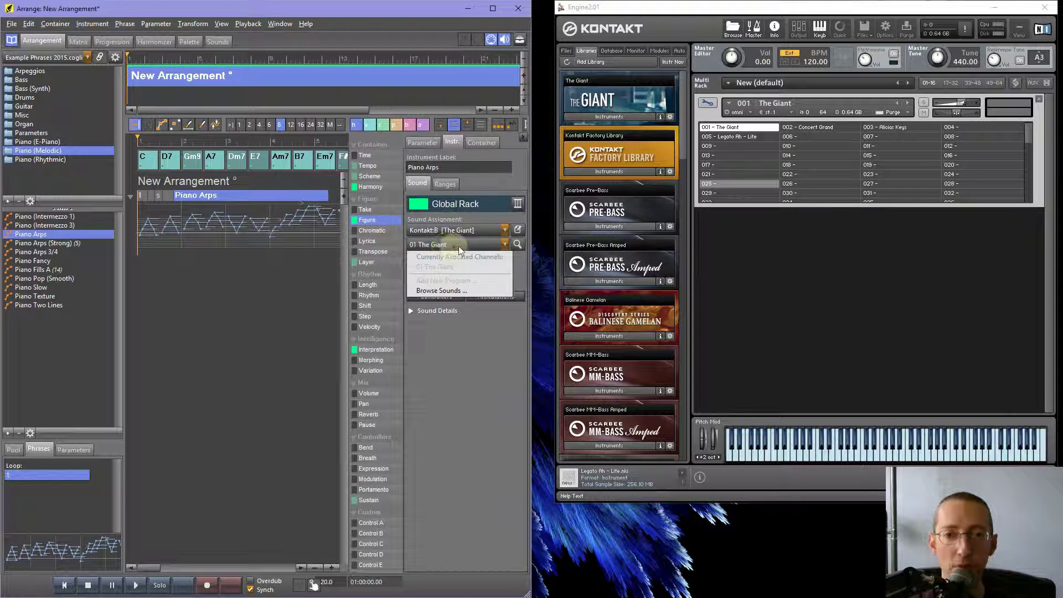
pyautogui.click(442, 290)
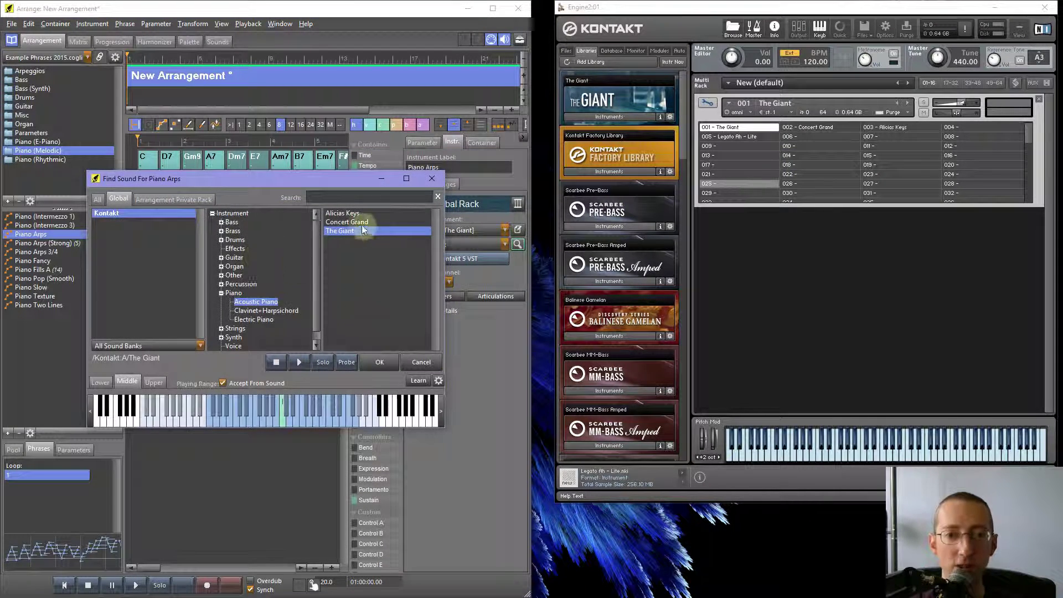
pyautogui.doubleClick(354, 214)
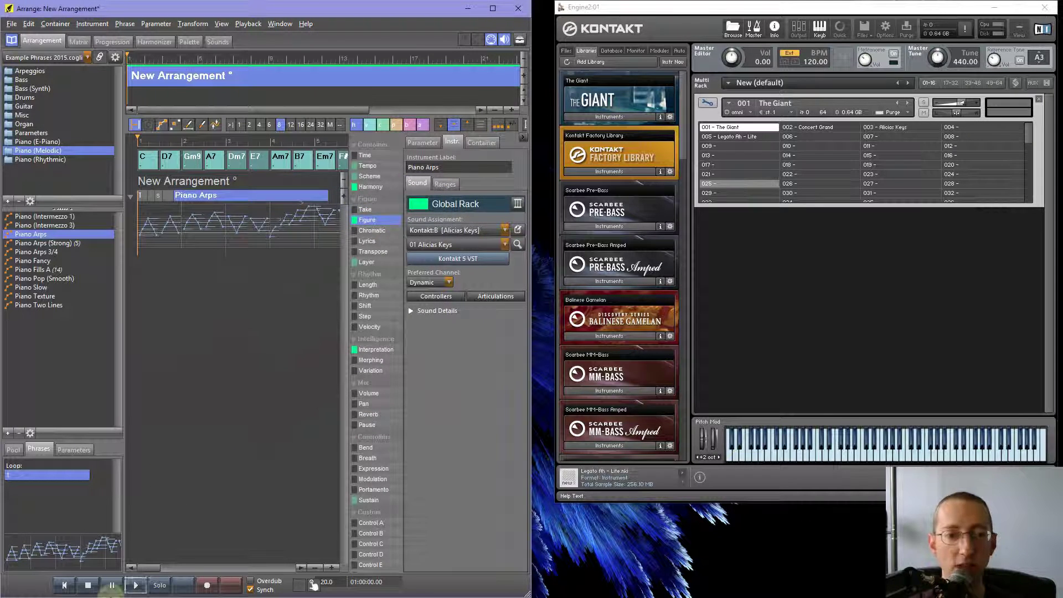
pyautogui.click(135, 586)
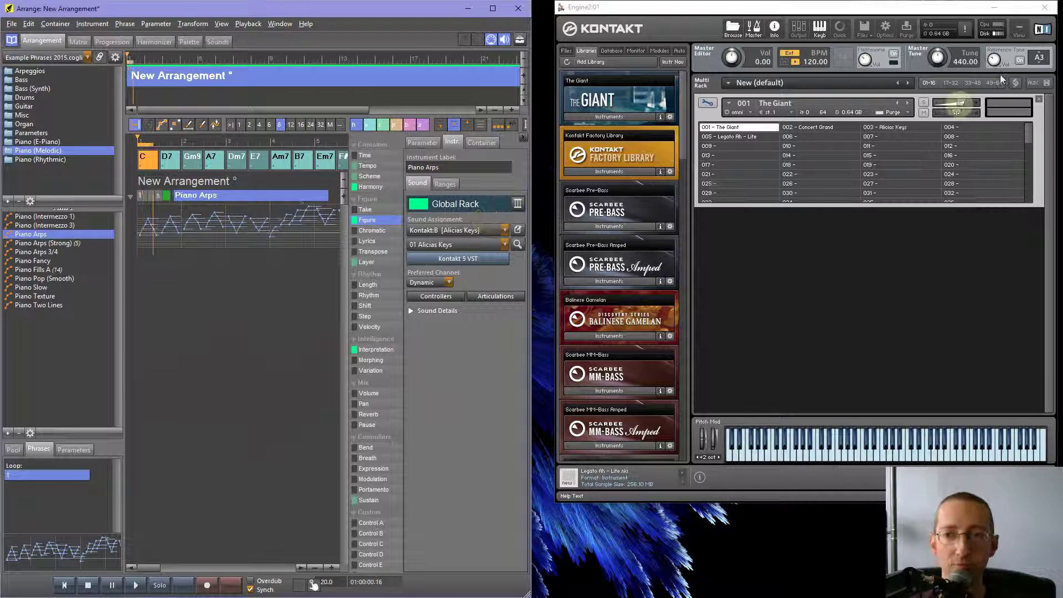
# Close the first module's plug-in window and show the Kontakt 5 editor used by Piano Arps beside the arrangement
pyautogui.click(1045, 8)
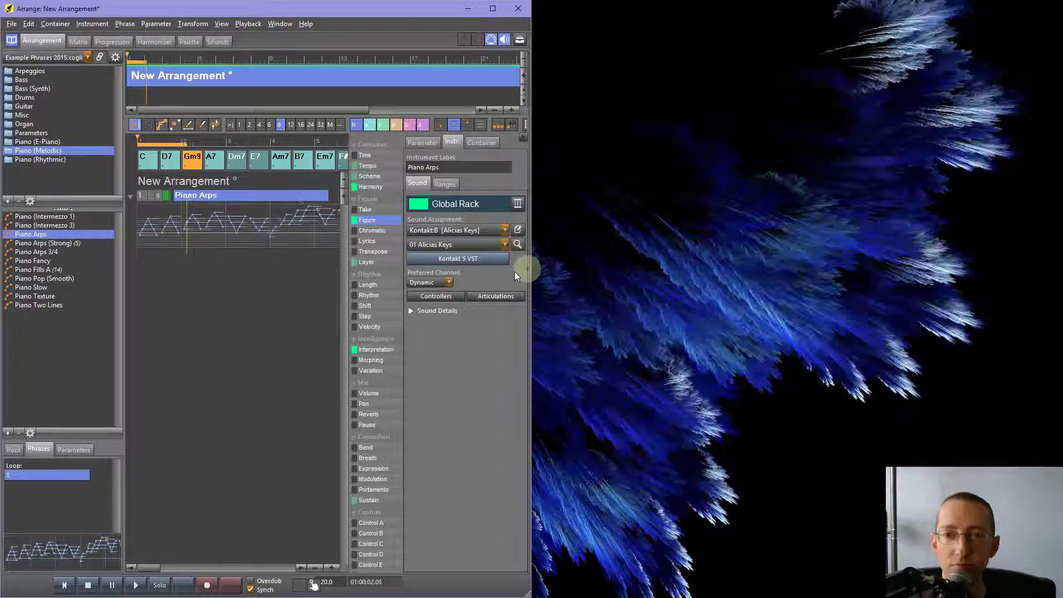
pyautogui.click(459, 259)
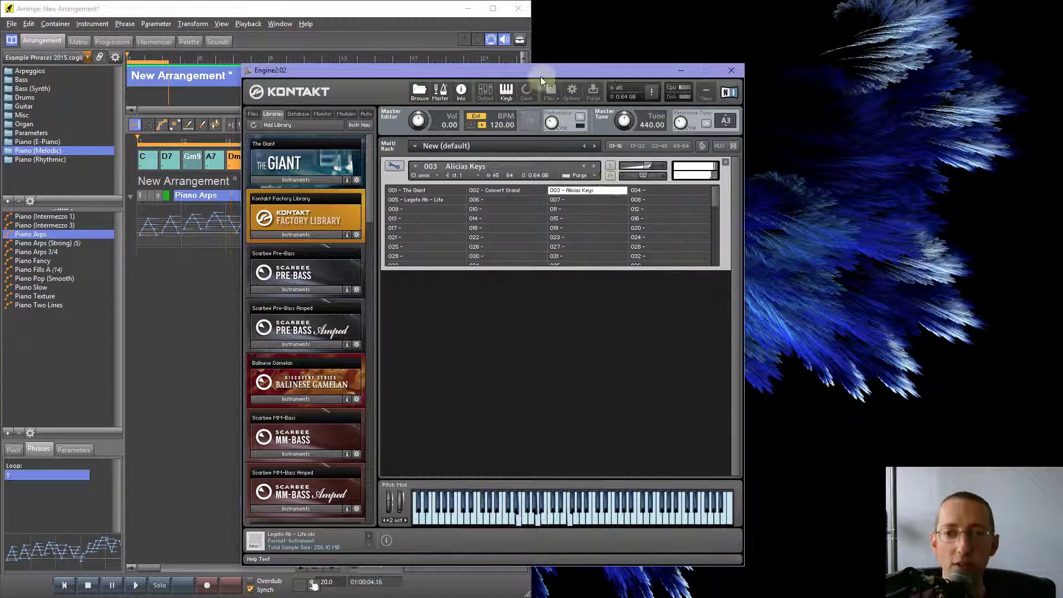
pyautogui.moveTo(538, 74); pyautogui.dragTo(843, 19)
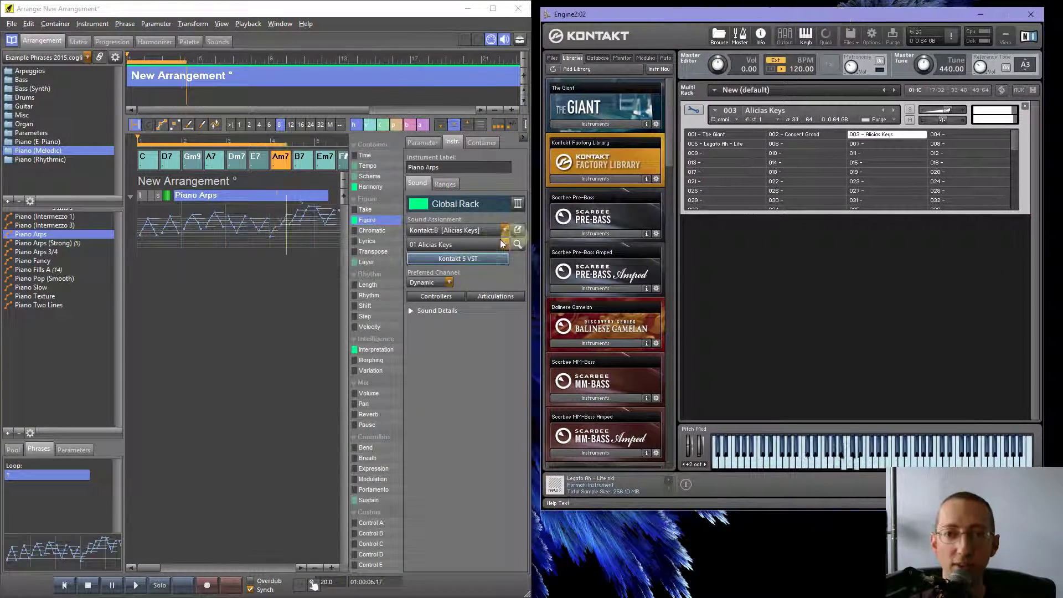
# Assign the Legato Ahh sound to Piano Arps from the global Kontakt sounds and listen to it
pyautogui.click(254, 334)
pyautogui.click(518, 244)
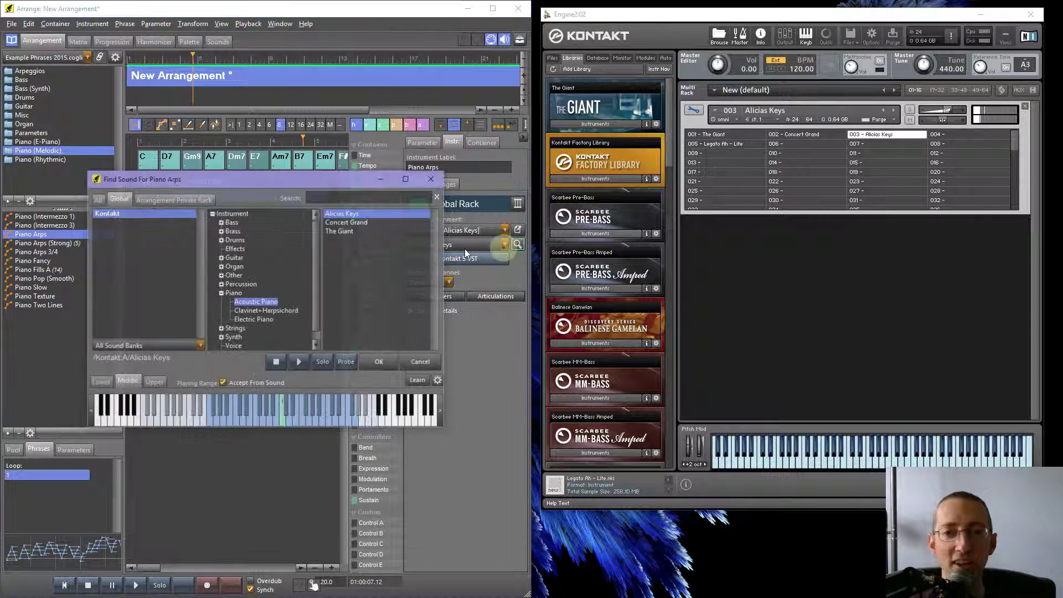
pyautogui.click(233, 215)
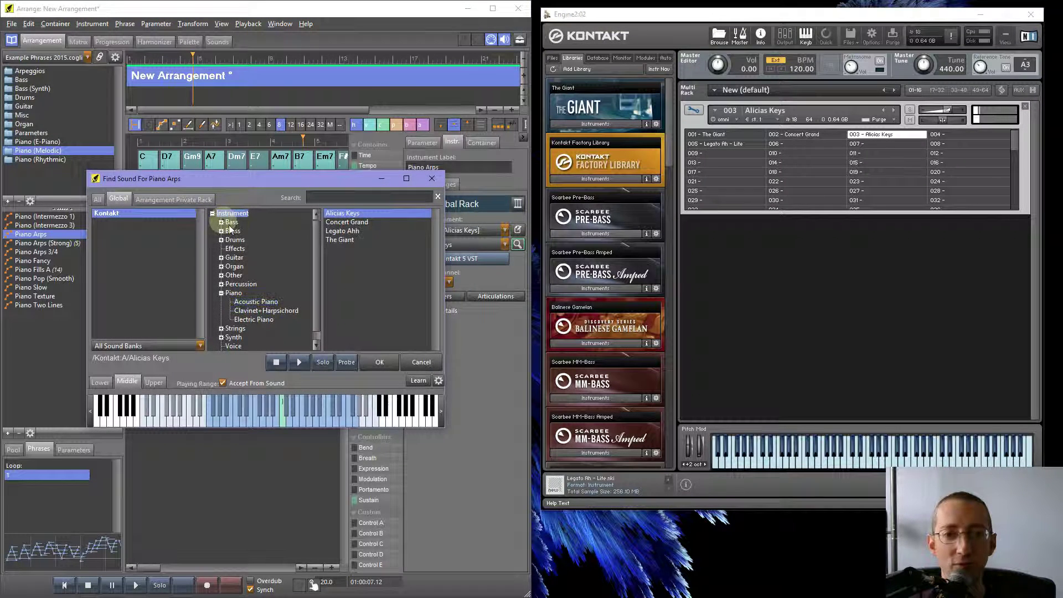
pyautogui.doubleClick(340, 231)
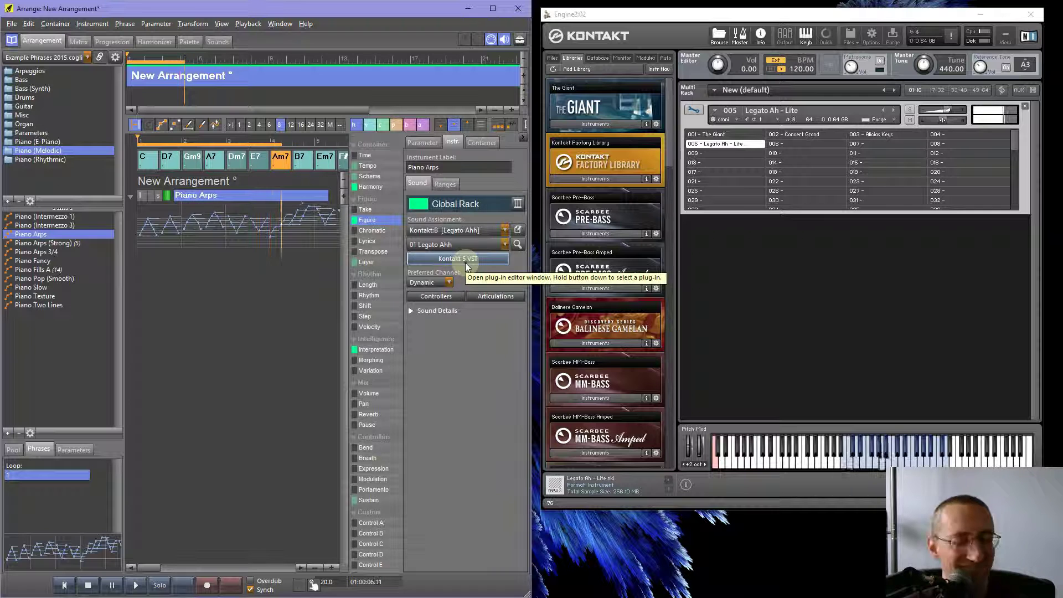
# Change the Piano Arps sound to Concert Grand and audition it
pyautogui.click(517, 244)
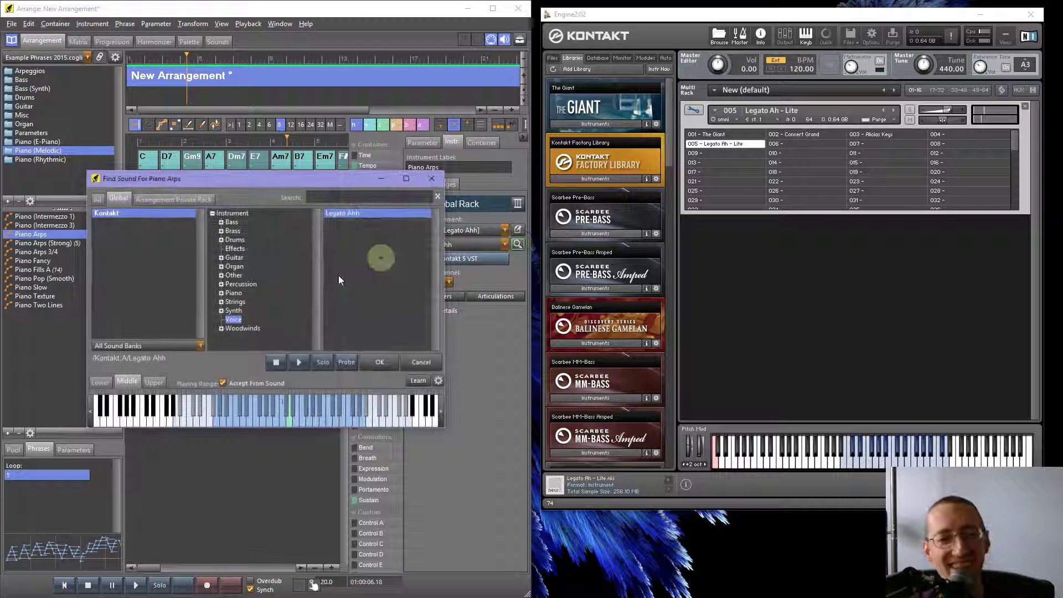
pyautogui.click(230, 215)
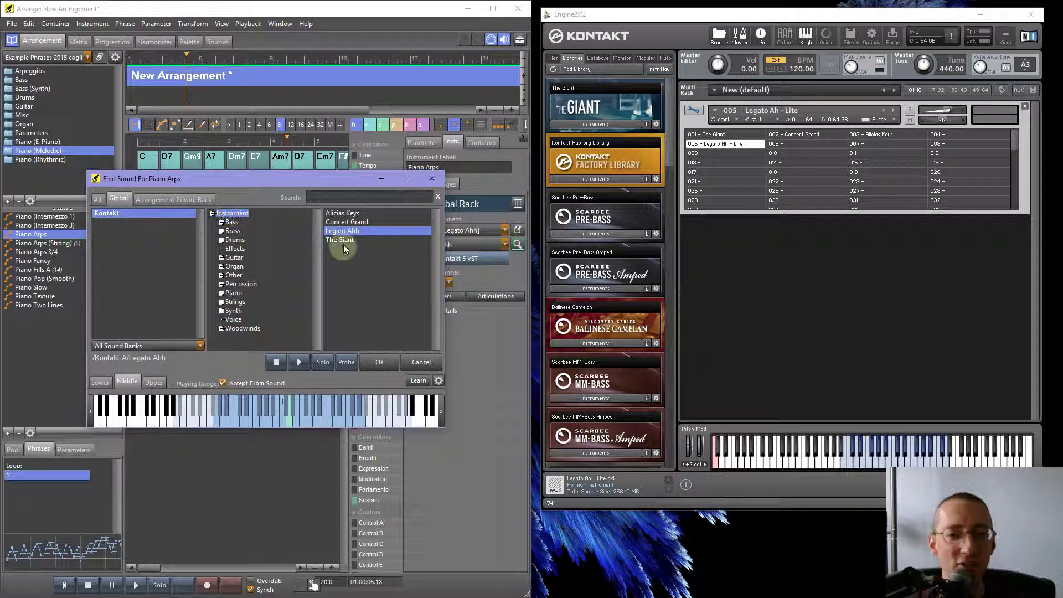
pyautogui.doubleClick(337, 220)
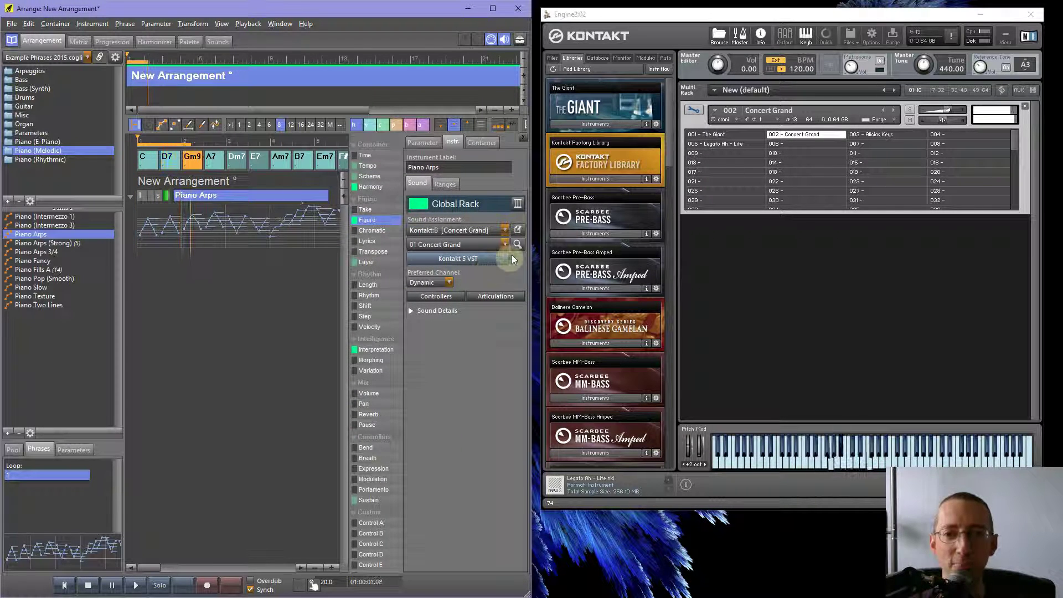
# Switch Piano Arps back to the Alicias Keys sound and end the audition by stopping playback and closing the plug-in window
pyautogui.click(517, 245)
pyautogui.click(341, 213)
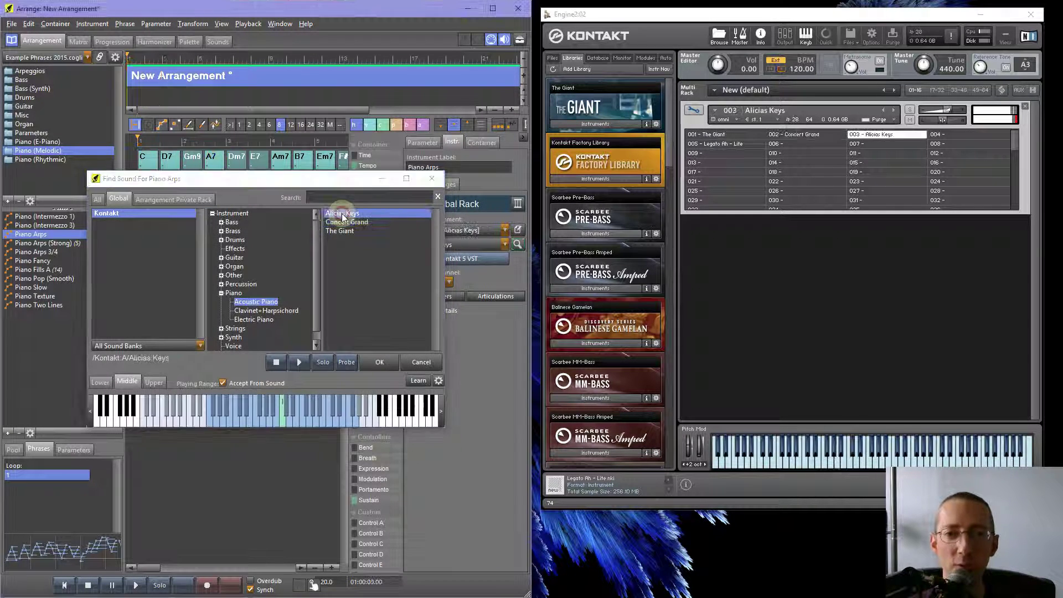
pyautogui.click(341, 214)
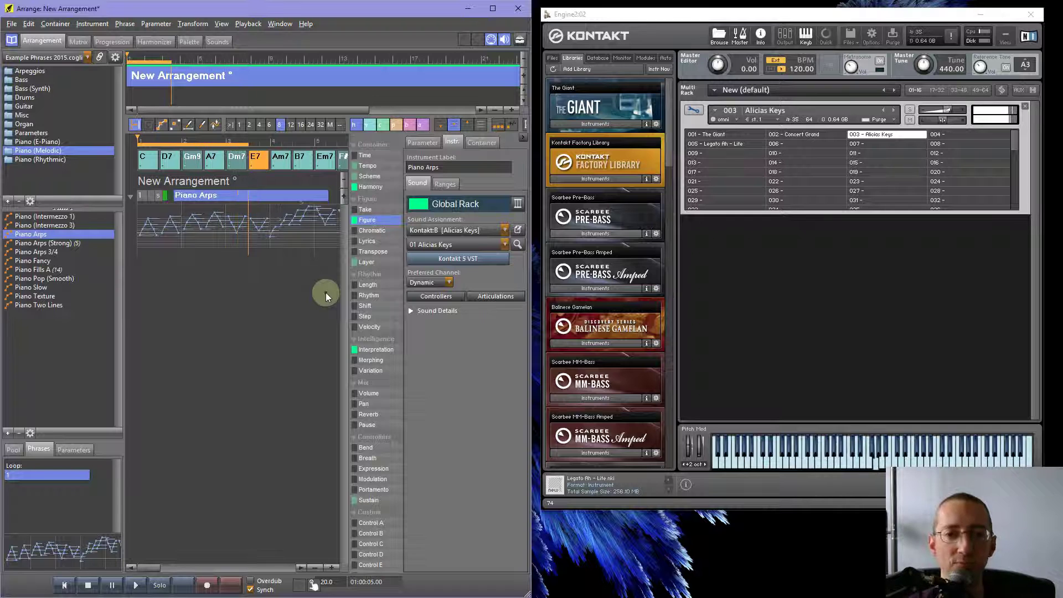
pyautogui.press('space')
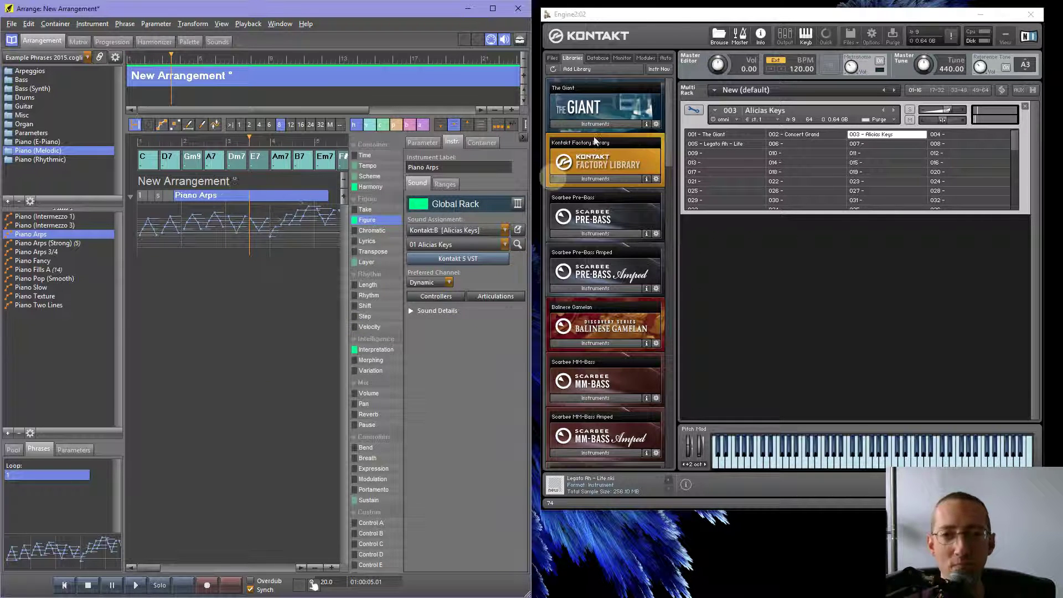
pyautogui.click(1032, 15)
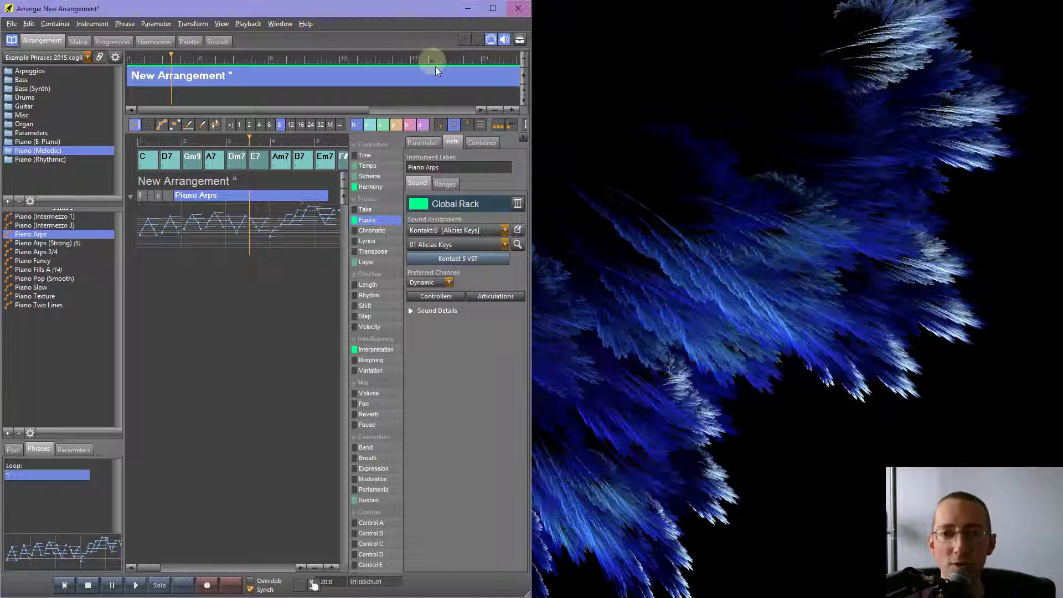
# Add two more connectors without custom names to the global Kontakt device description in the audio and MIDI setup
pyautogui.click(520, 39)
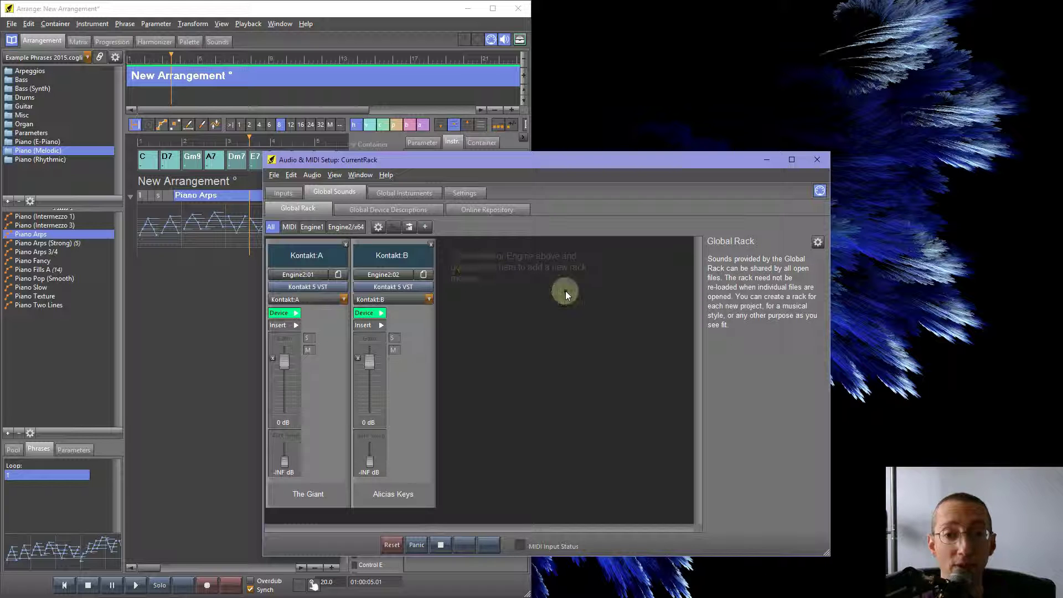
pyautogui.click(401, 211)
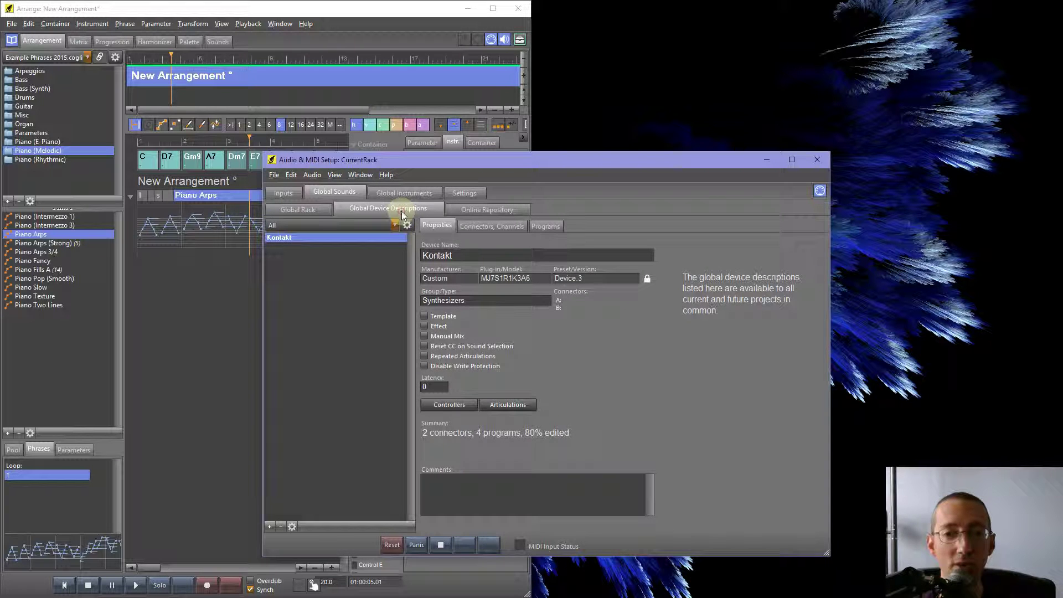
pyautogui.click(503, 228)
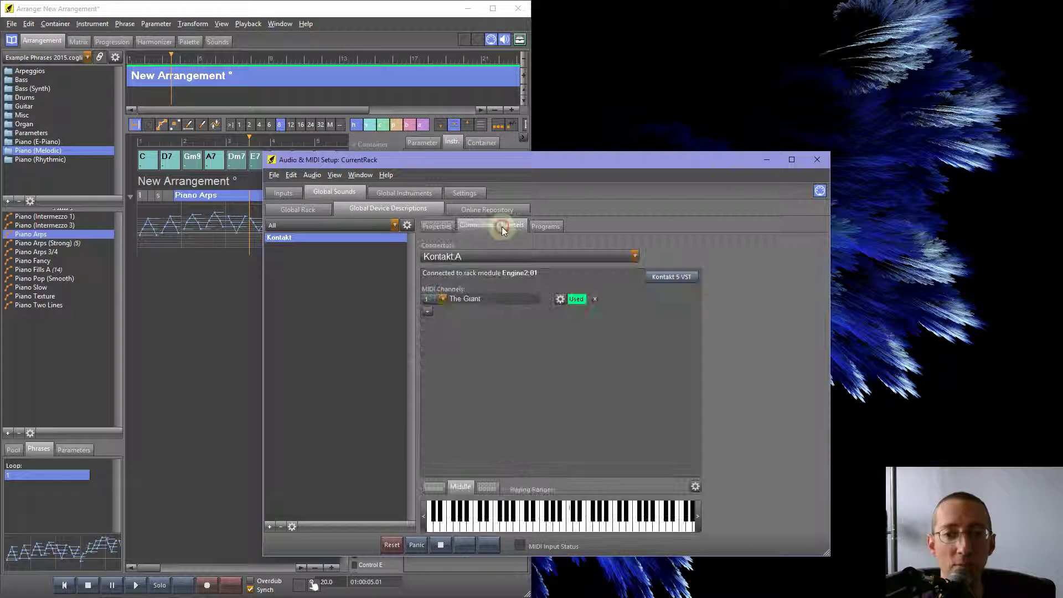
pyautogui.click(488, 257)
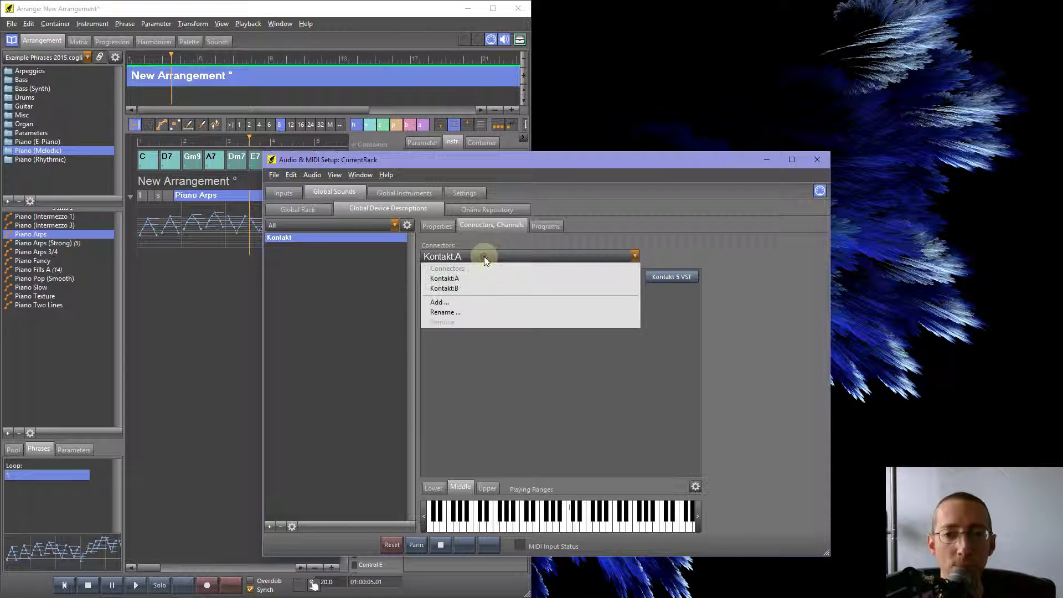
pyautogui.click(451, 307)
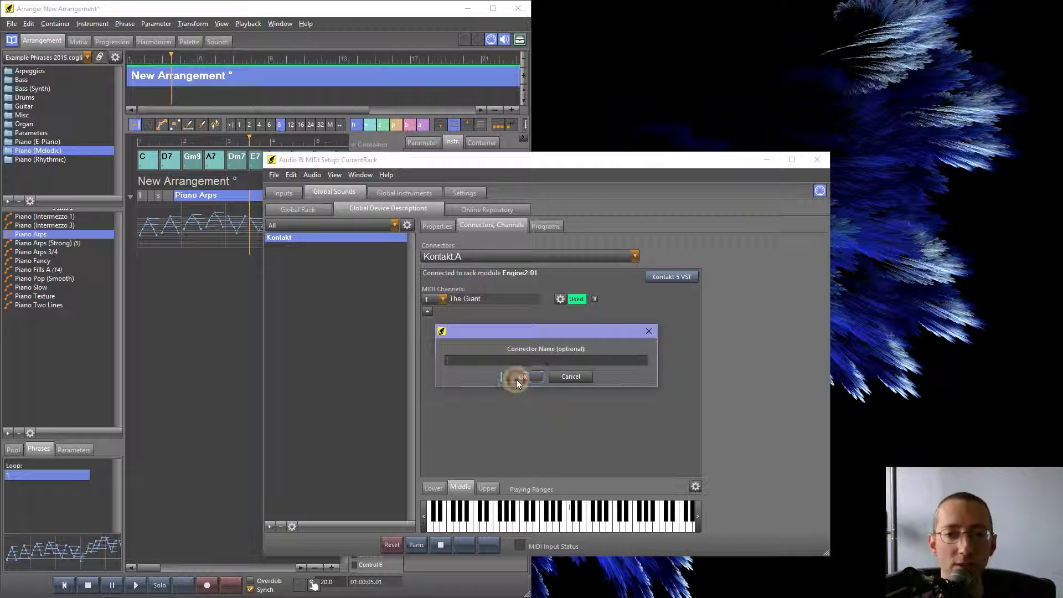
pyautogui.click(521, 377)
pyautogui.click(452, 257)
pyautogui.click(460, 313)
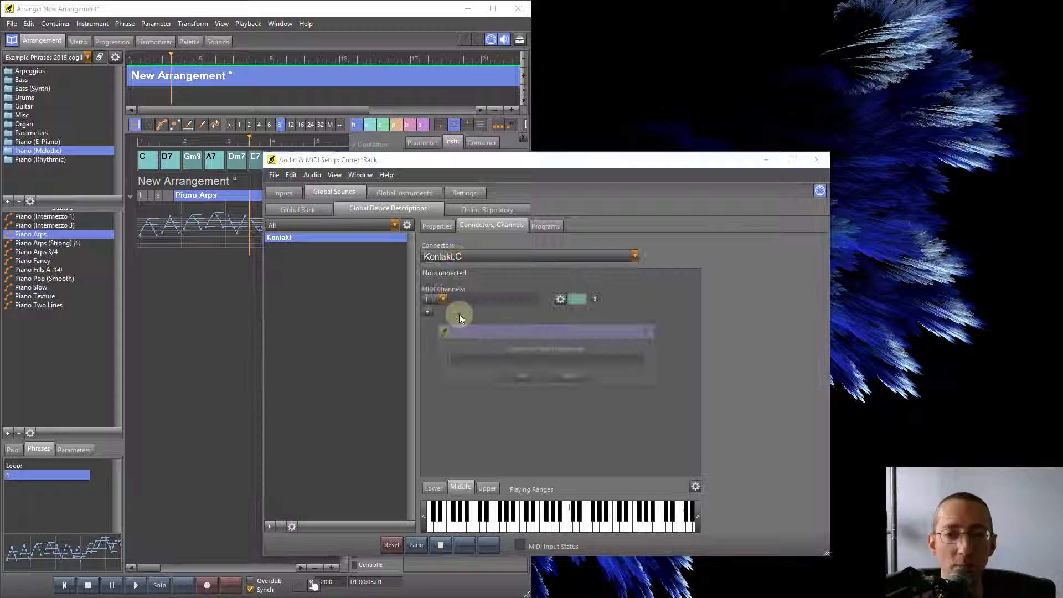
pyautogui.click(509, 376)
# Add two new rack modules on the Engine2/x64 host in the global rack
pyautogui.click(298, 211)
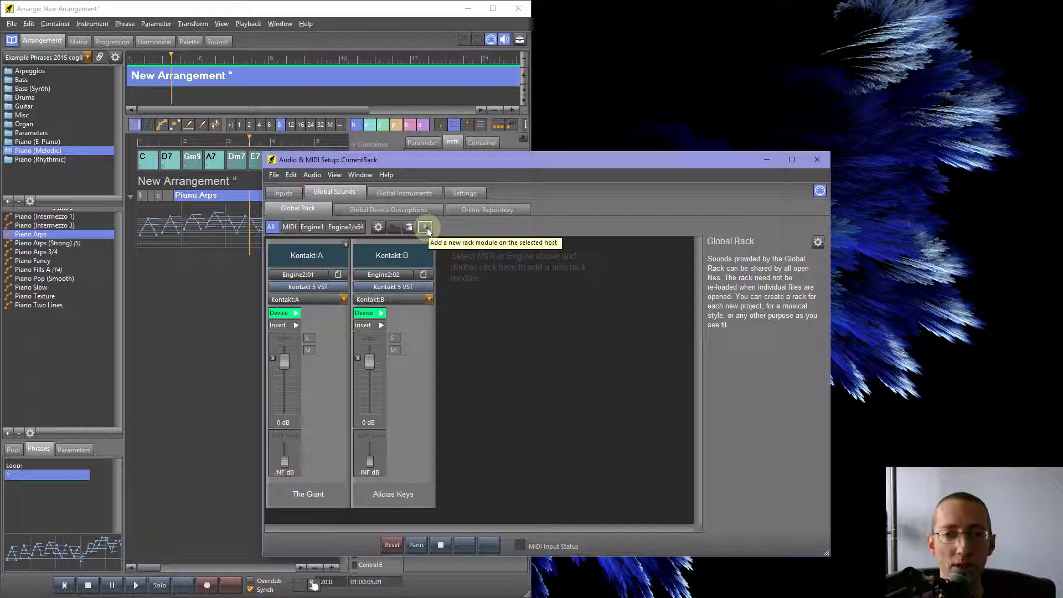
pyautogui.click(341, 228)
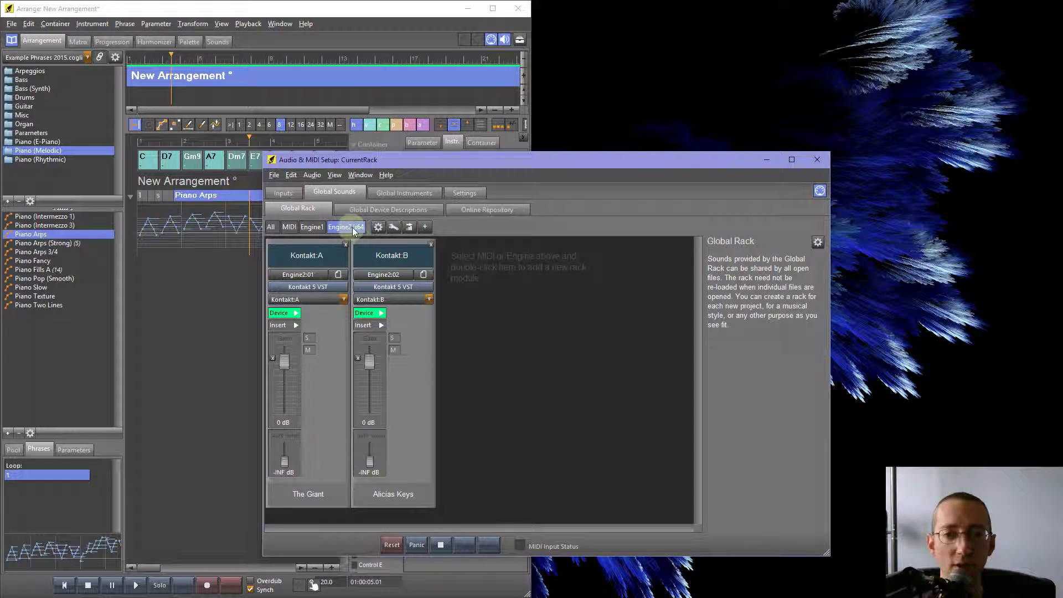
pyautogui.click(426, 228)
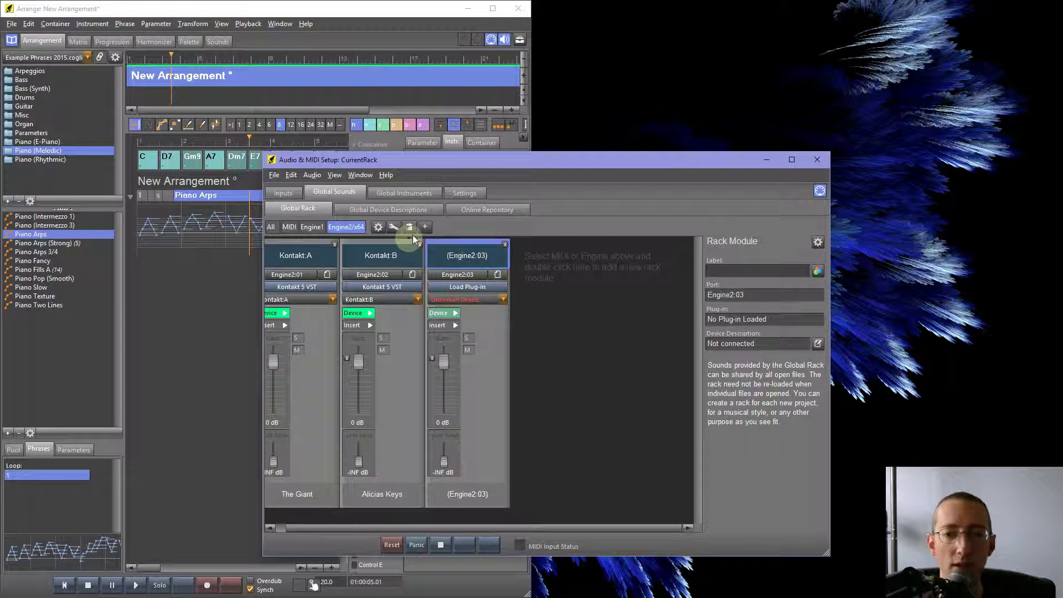
pyautogui.click(424, 226)
# Load Kontakt 5 into rack module Engine2:03 and open the saved instrument bank in it
pyautogui.click(384, 289)
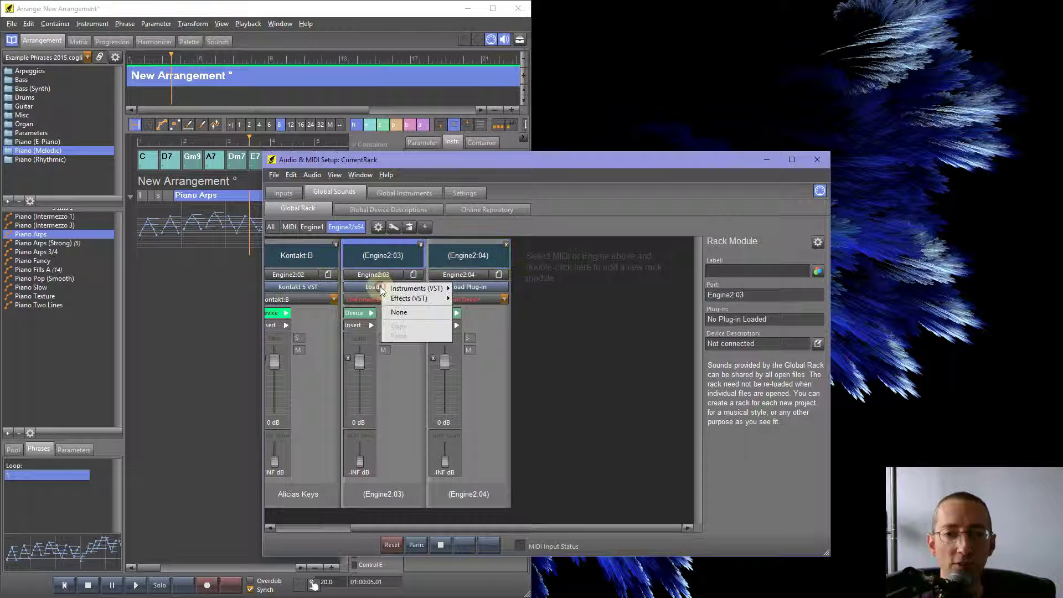
pyautogui.moveTo(418, 288)
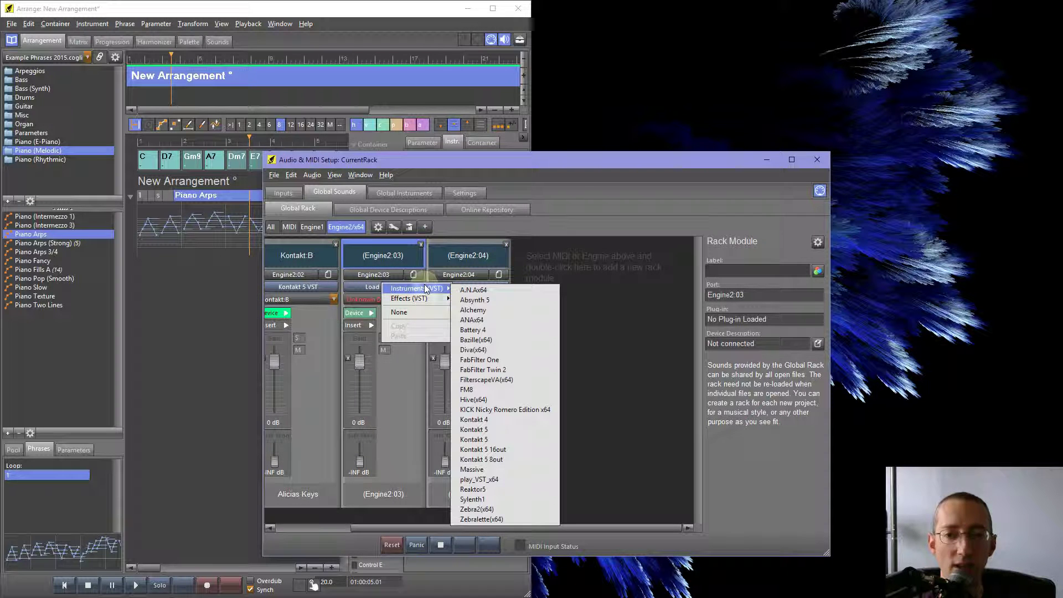
pyautogui.click(485, 430)
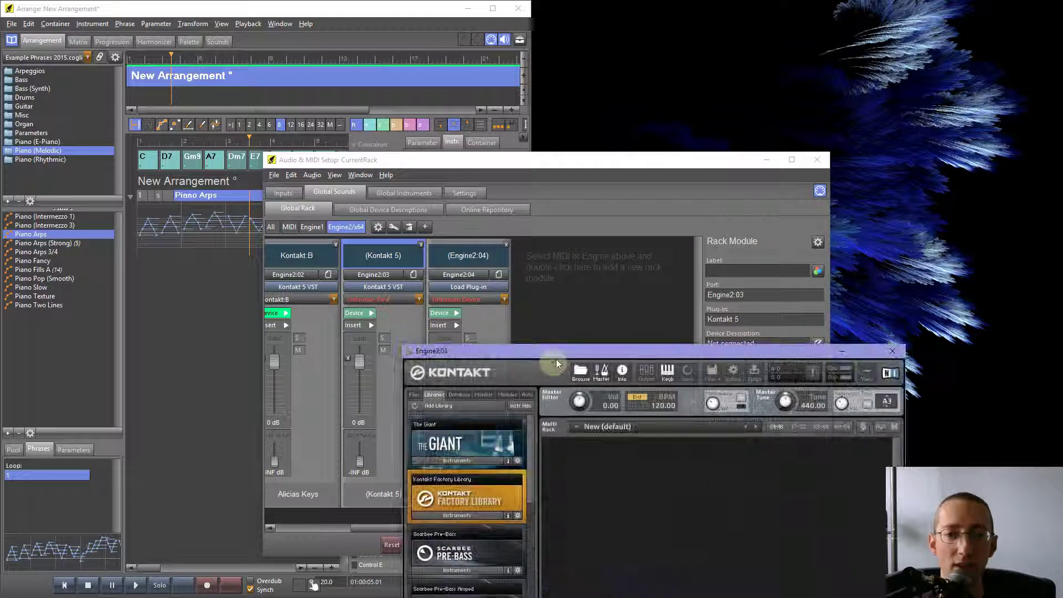
pyautogui.click(712, 373)
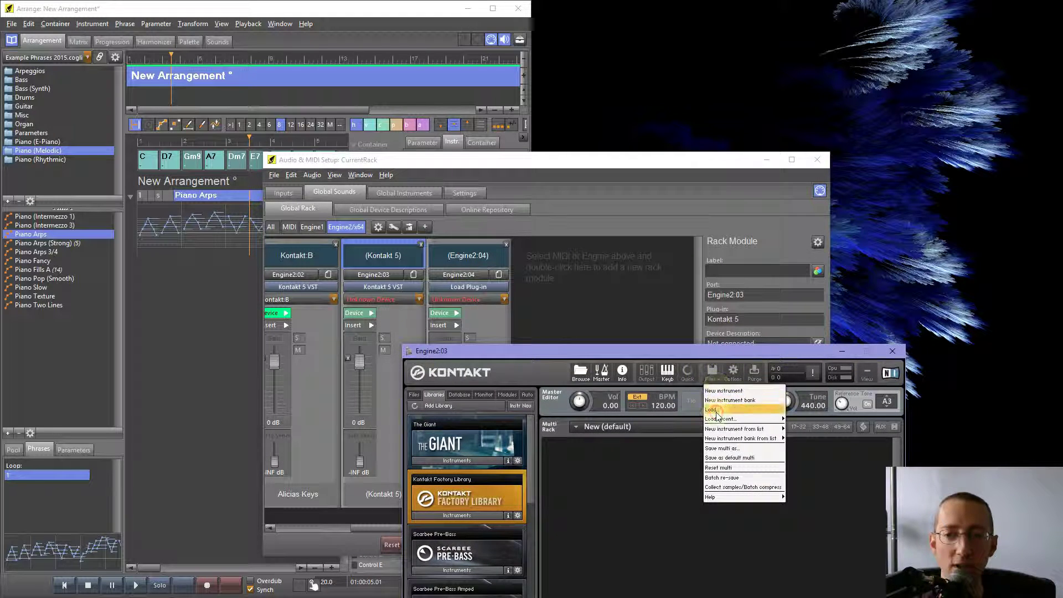
pyautogui.click(713, 409)
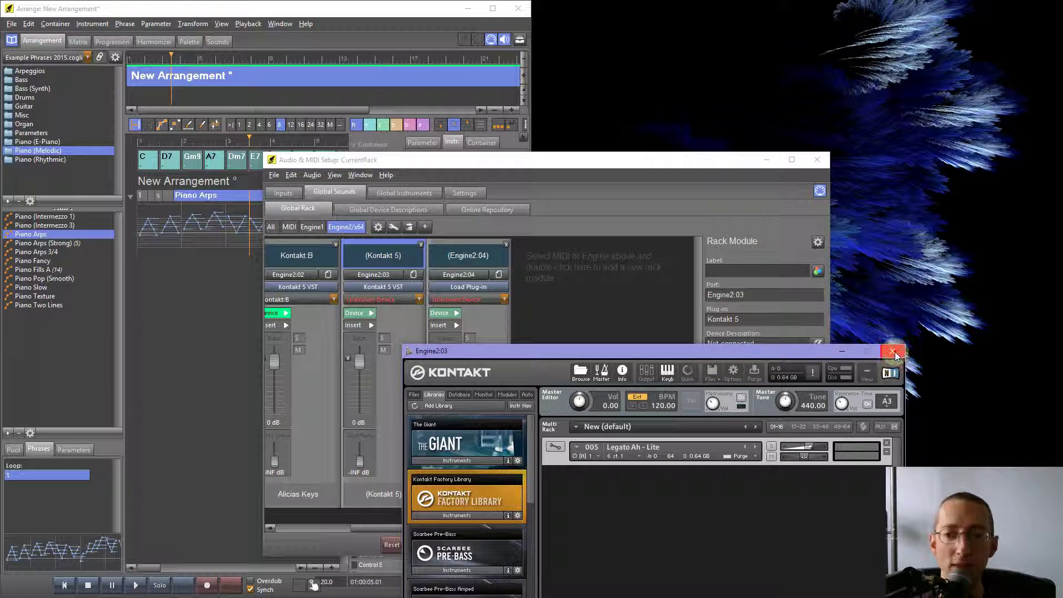
pyautogui.click(893, 351)
# Connect rack module Engine2:03 to the Kontakt:C connector of the existing synthesizer description
pyautogui.click(402, 302)
pyautogui.moveTo(432, 326)
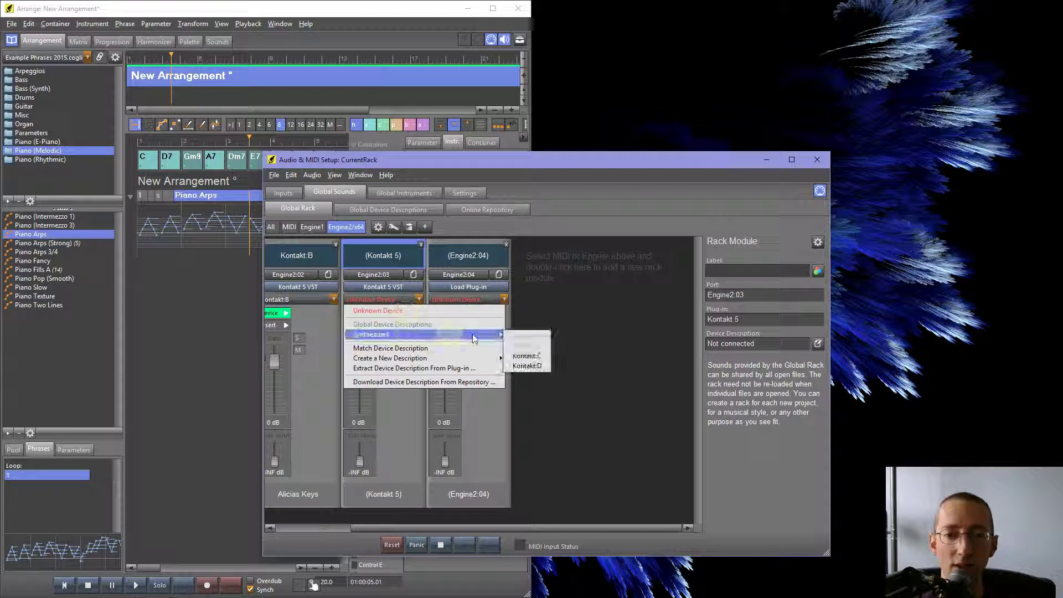
pyautogui.click(522, 348)
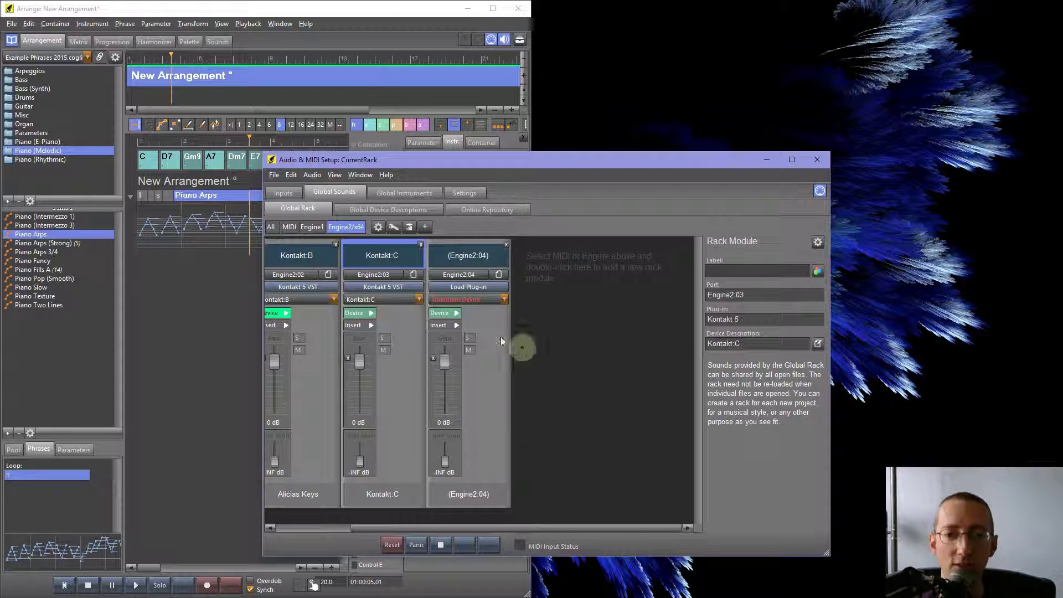
# Load Kontakt 5 into rack module Engine2:04, open SynfireBank.nkb in it, and close the plug-in window
pyautogui.click(466, 287)
pyautogui.moveTo(489, 293)
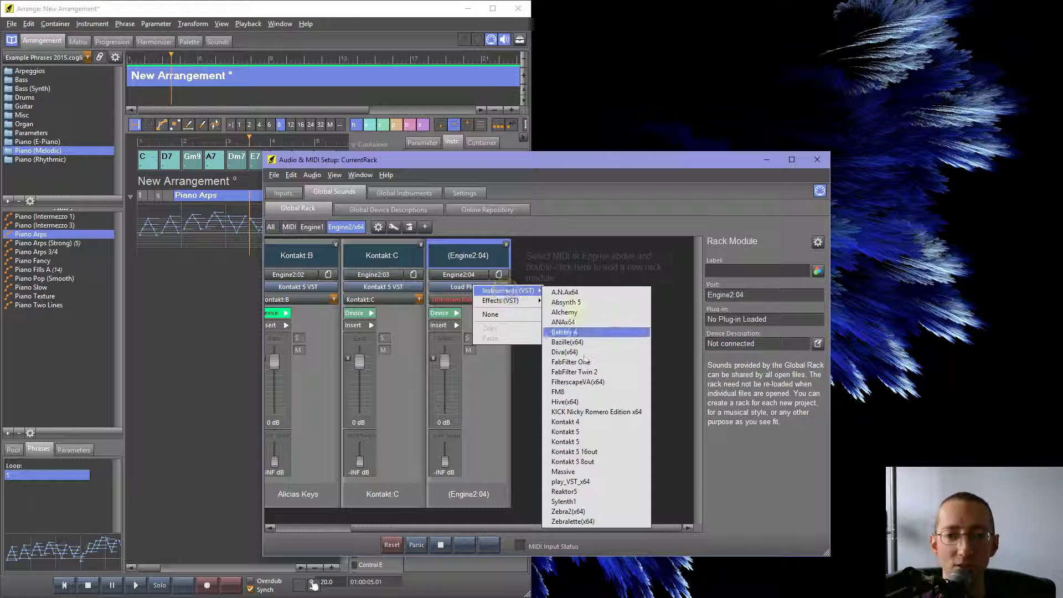
pyautogui.click(582, 432)
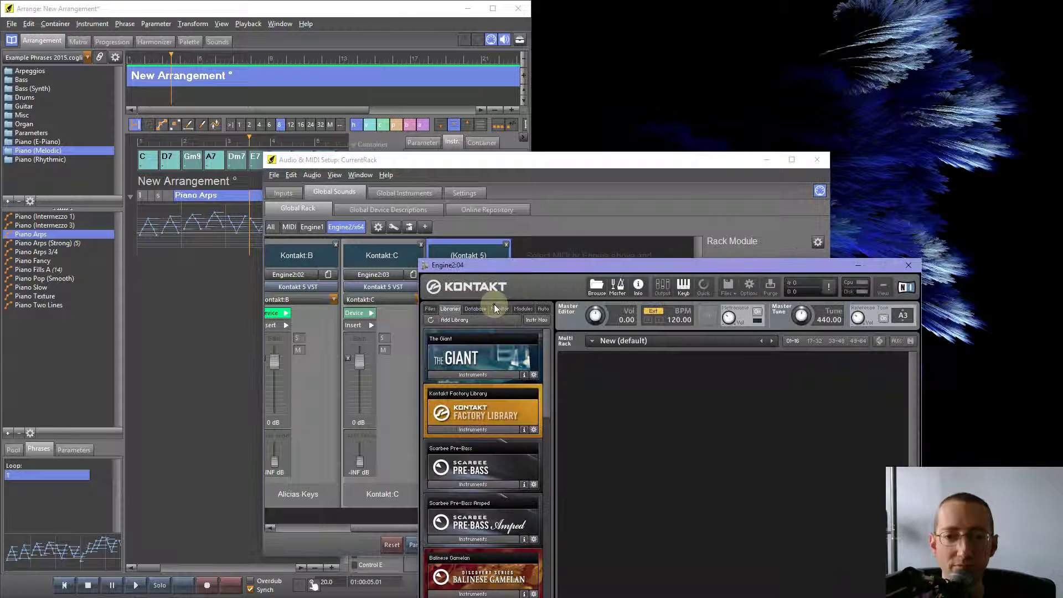
pyautogui.click(727, 287)
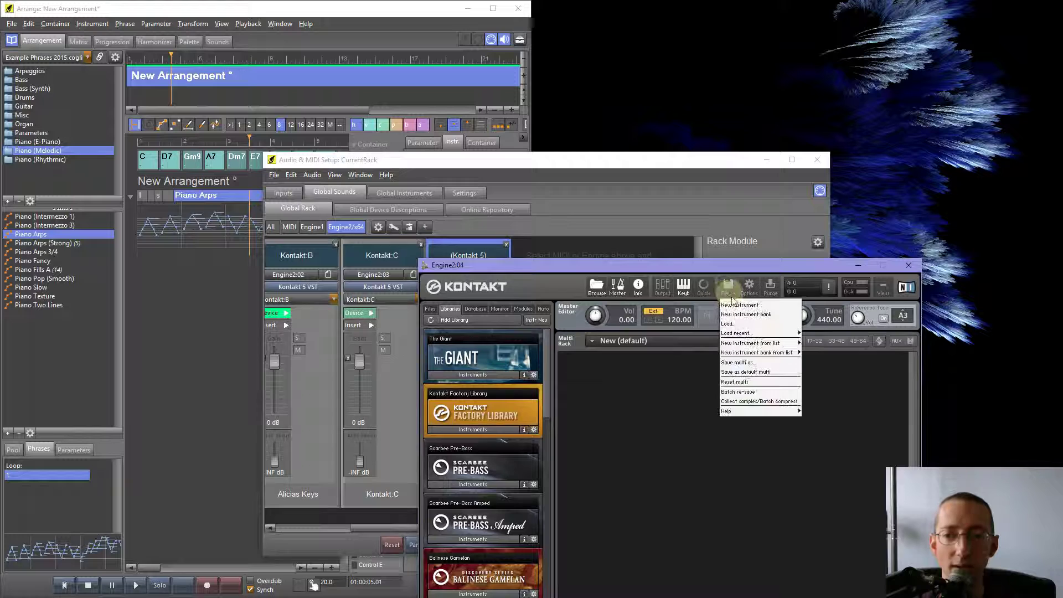
pyautogui.click(728, 324)
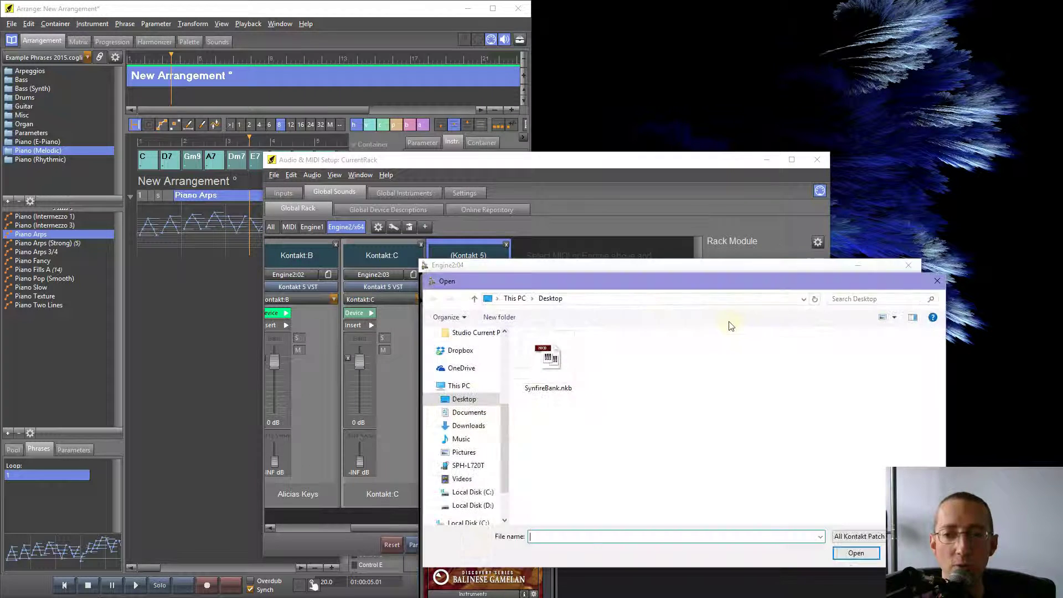
pyautogui.doubleClick(546, 373)
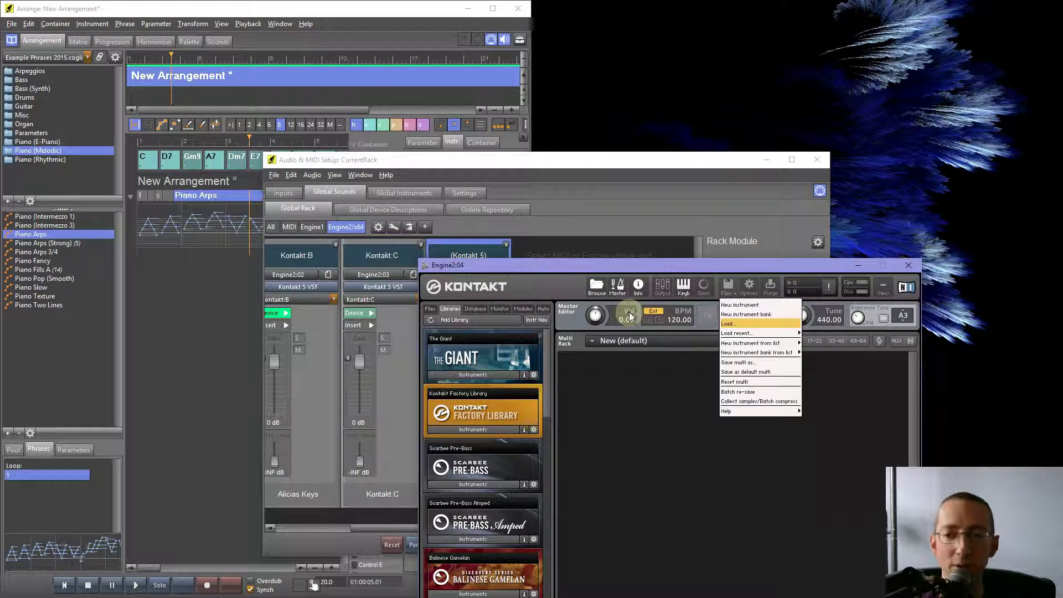
pyautogui.click(908, 268)
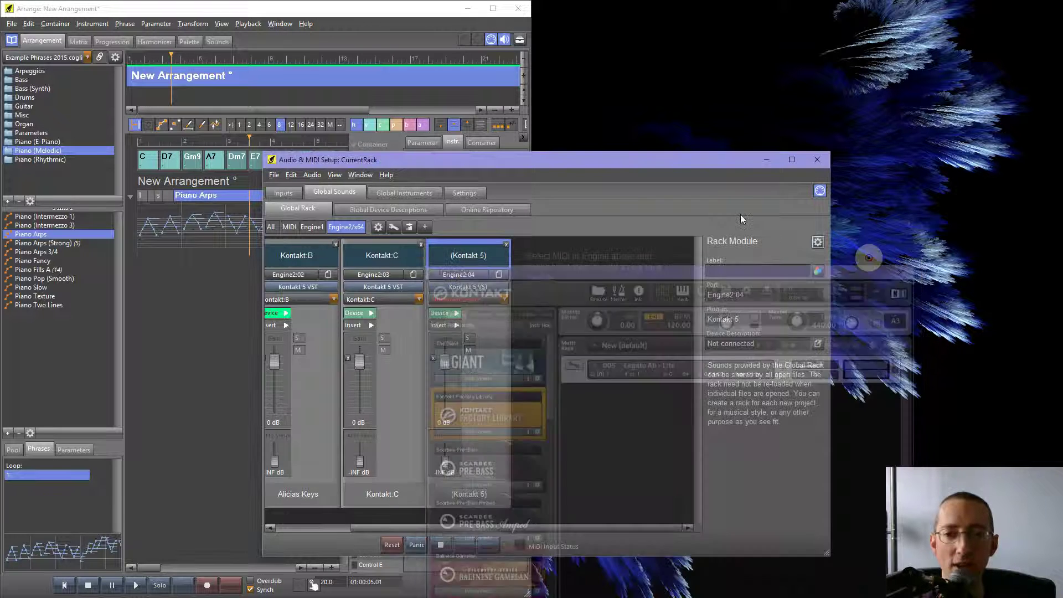
# Connect rack module Engine2:04 to the Kontakt:D connector of the existing synthesizer description
pyautogui.click(504, 299)
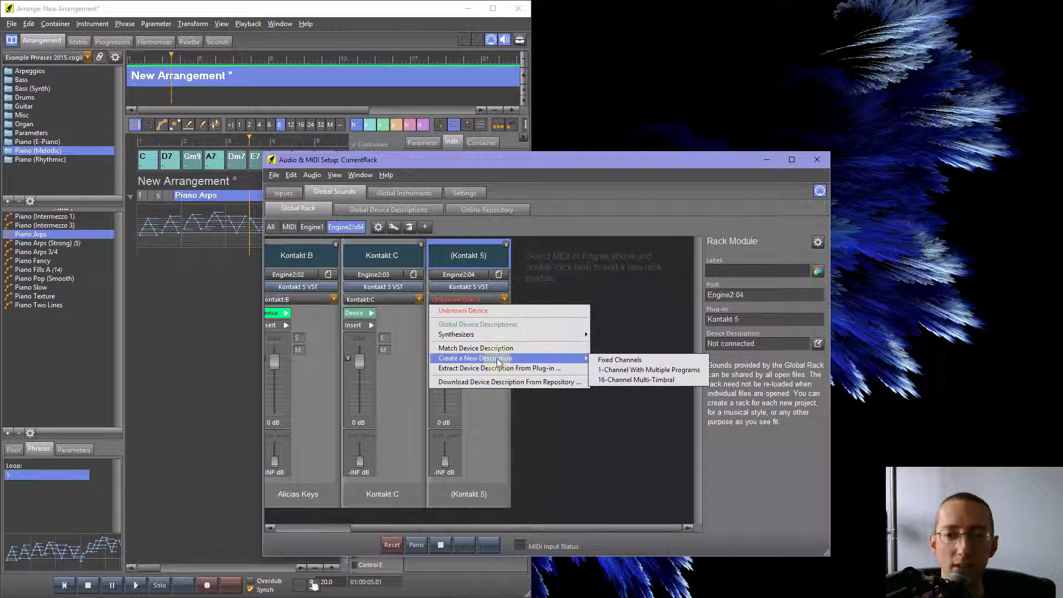
pyautogui.moveTo(575, 334)
pyautogui.click(612, 366)
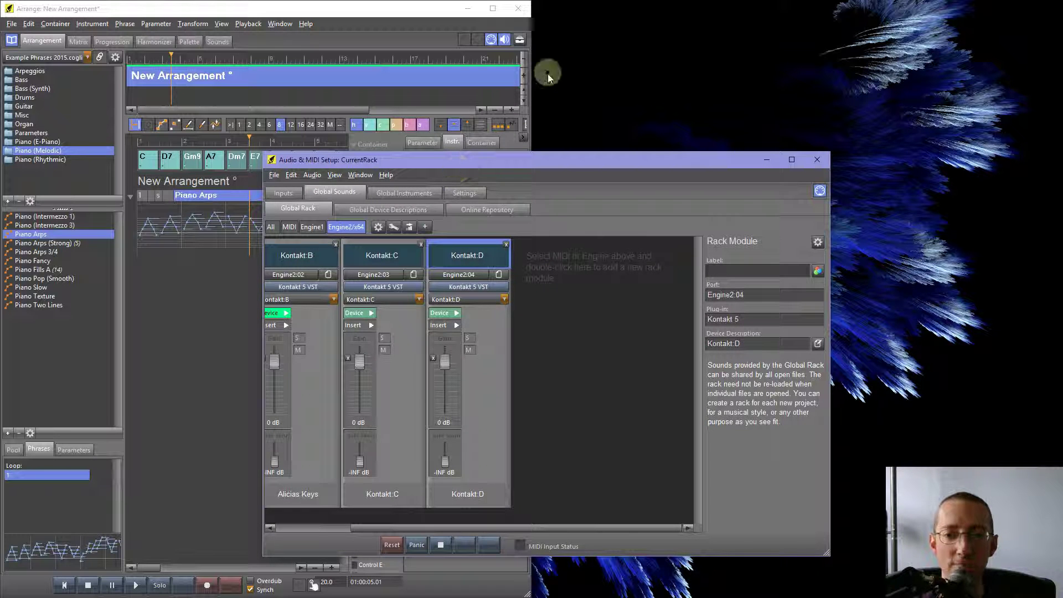
pyautogui.moveTo(452, 529); pyautogui.dragTo(340, 530)
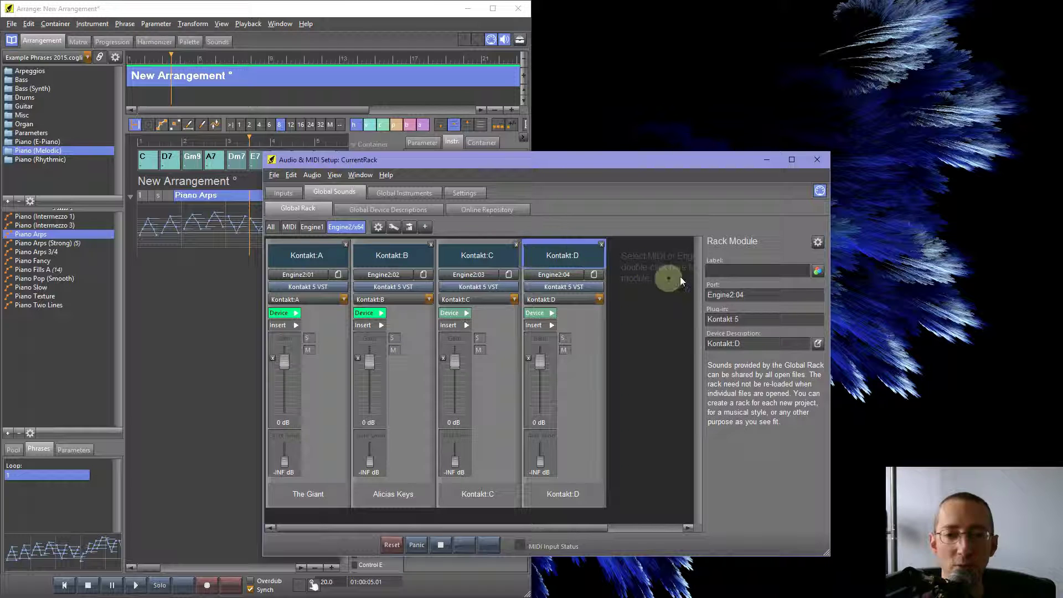
# Add a second instrument to the arrangement below Piano Arps and assign it to Kontakt:C in the global rack
pyautogui.click(191, 321)
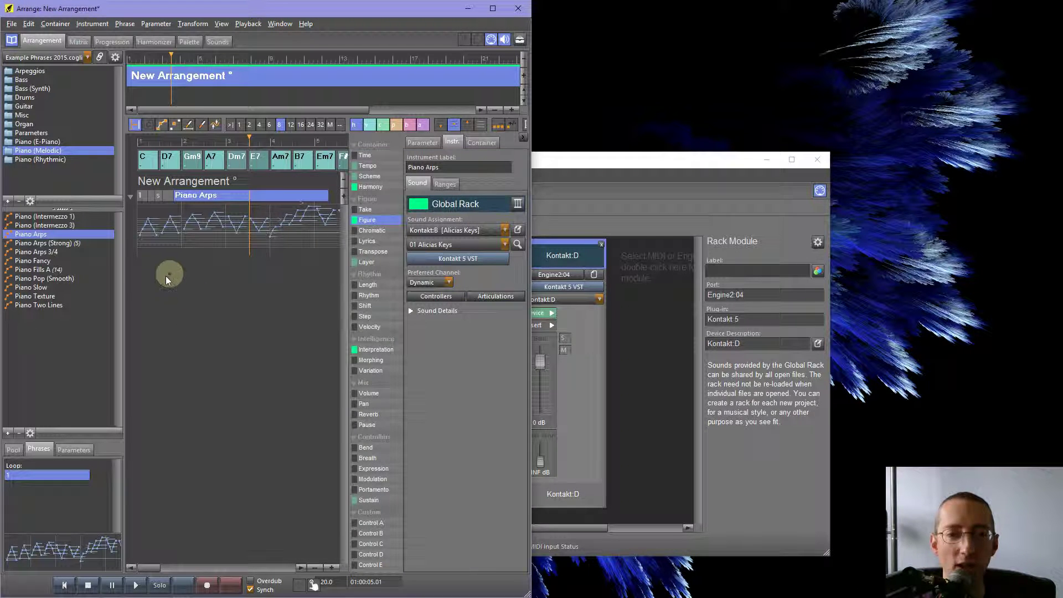
pyautogui.doubleClick(167, 280)
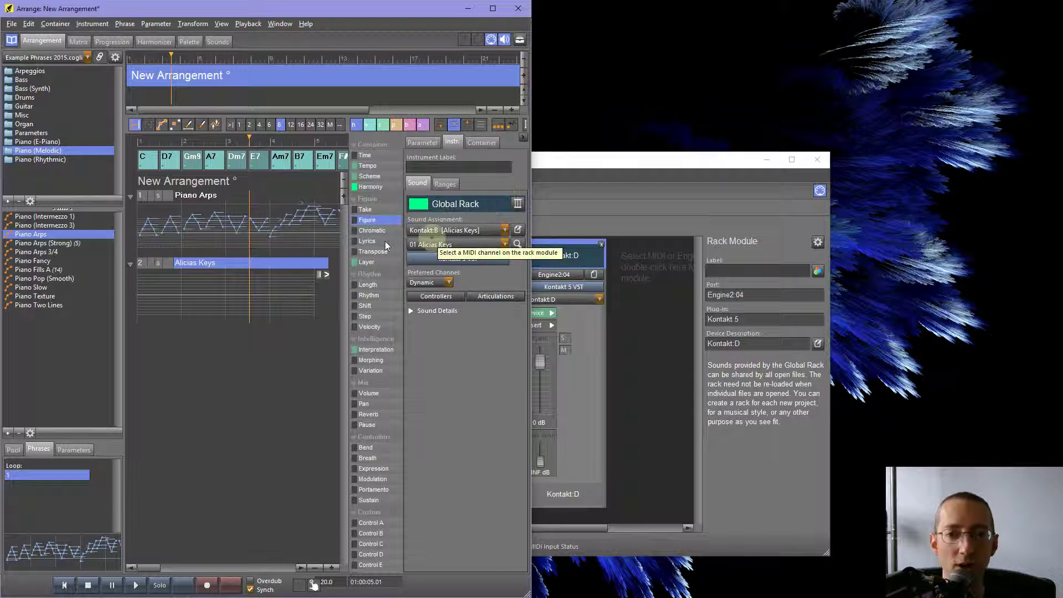
pyautogui.click(194, 196)
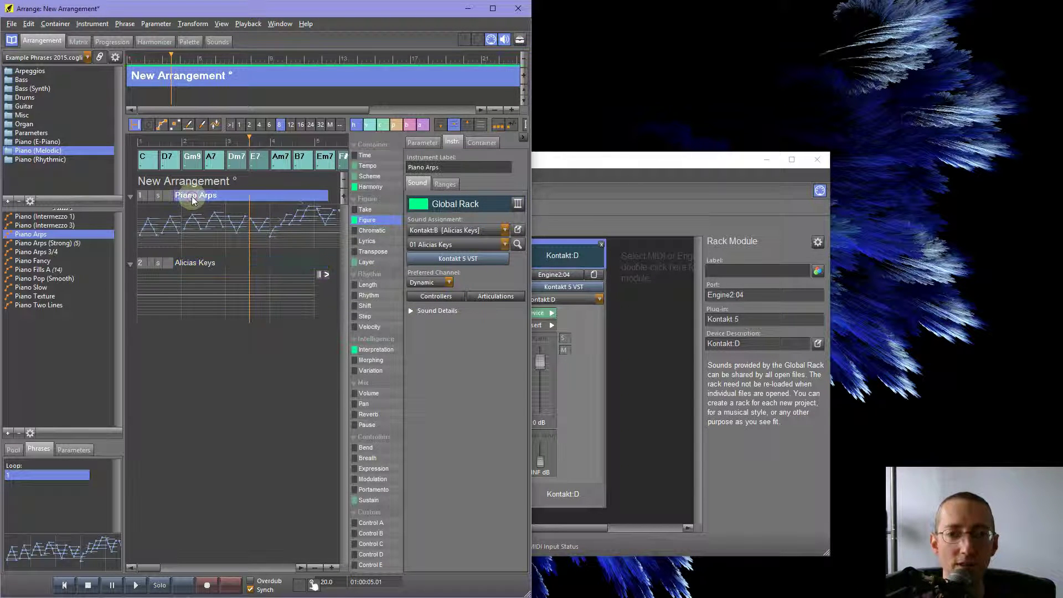
pyautogui.click(199, 266)
pyautogui.click(446, 230)
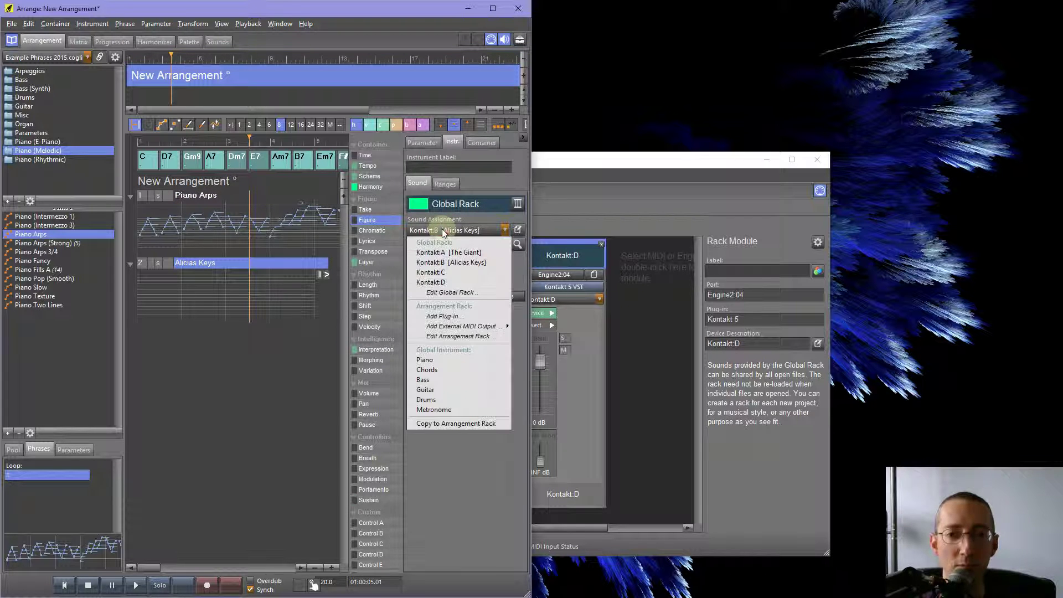
pyautogui.click(440, 272)
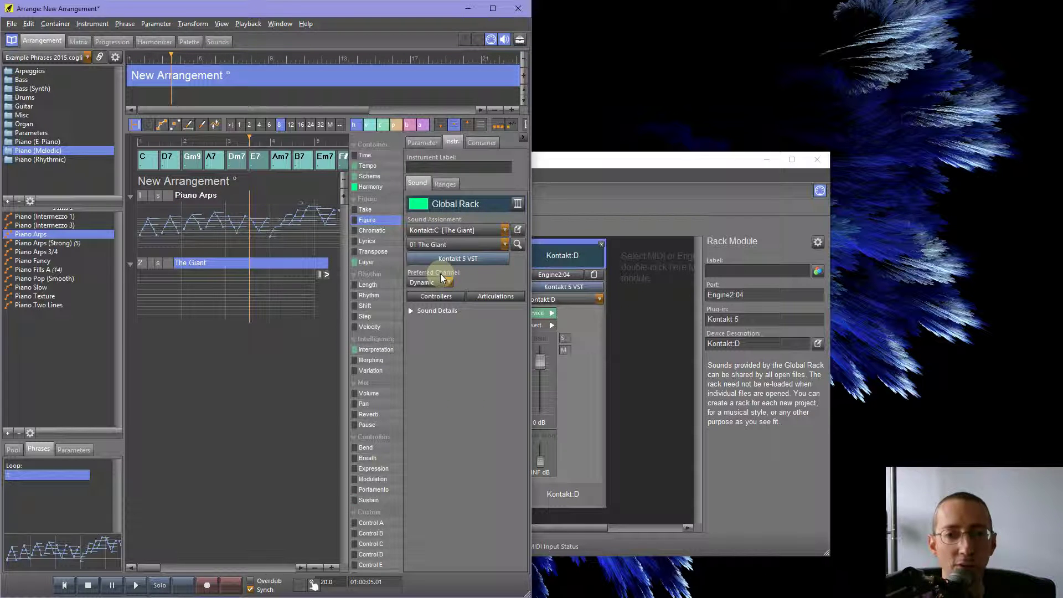
# Find the Legato Ahh sound in the Voice category and assign it to the second instrument
pyautogui.click(491, 247)
pyautogui.click(518, 245)
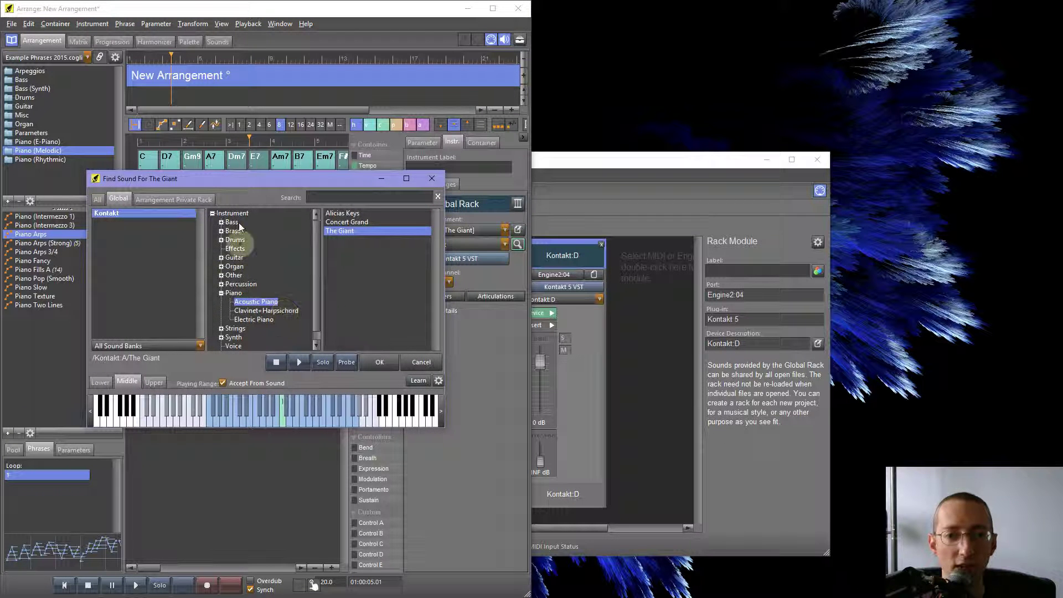
pyautogui.click(234, 348)
pyautogui.doubleClick(339, 214)
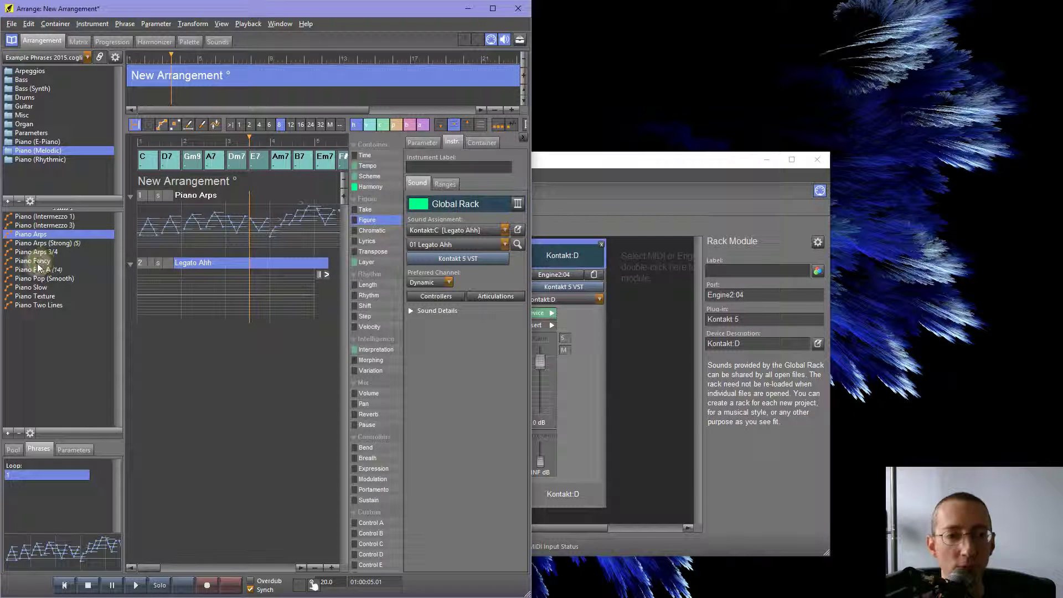
# Place the Piano Fancy phrase on the Legato Ahh instrument and play the arrangement, temporarily soloing that instrument
pyautogui.moveTo(35, 262); pyautogui.dragTo(145, 291)
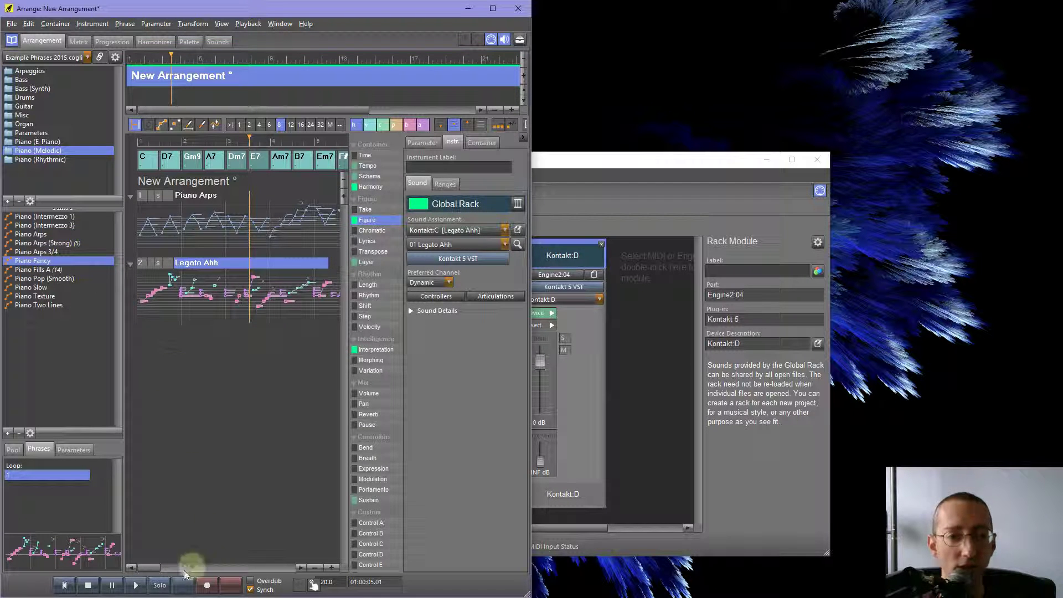
pyautogui.click(87, 585)
pyautogui.click(135, 586)
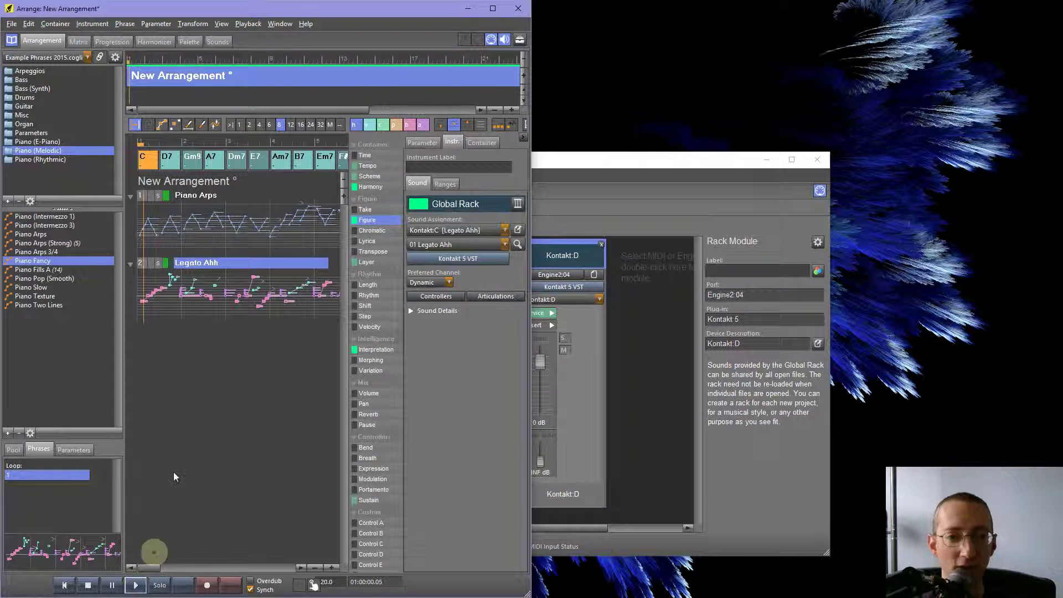
pyautogui.click(159, 262)
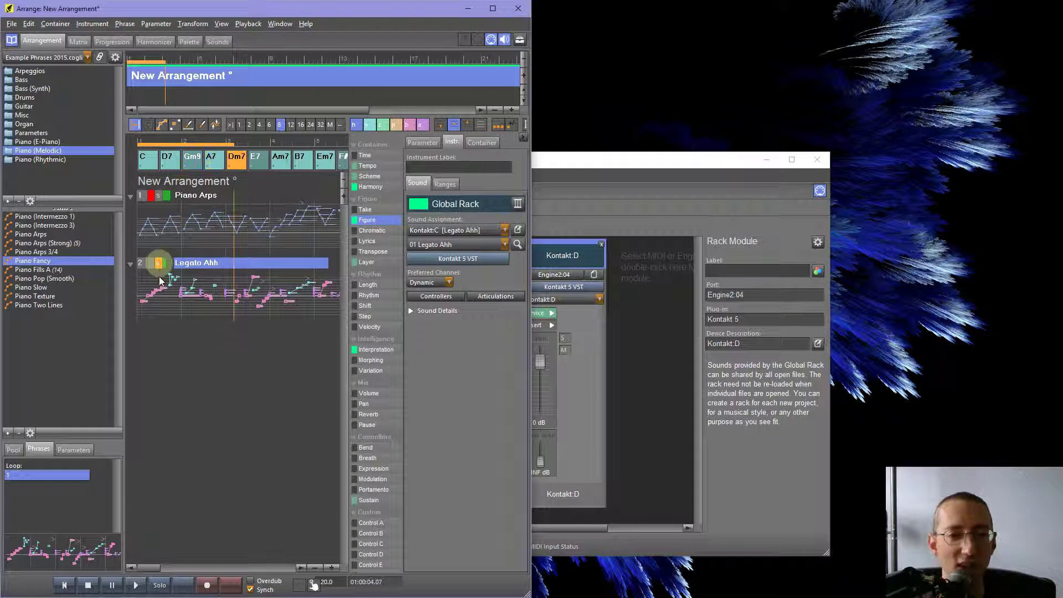
pyautogui.click(159, 262)
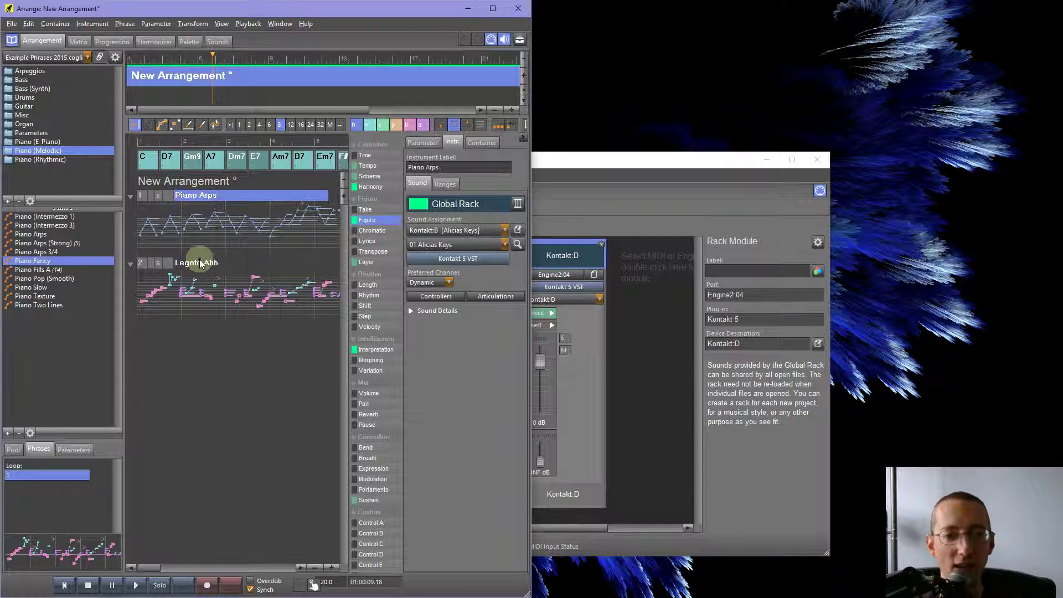
pyautogui.click(209, 206)
pyautogui.click(208, 204)
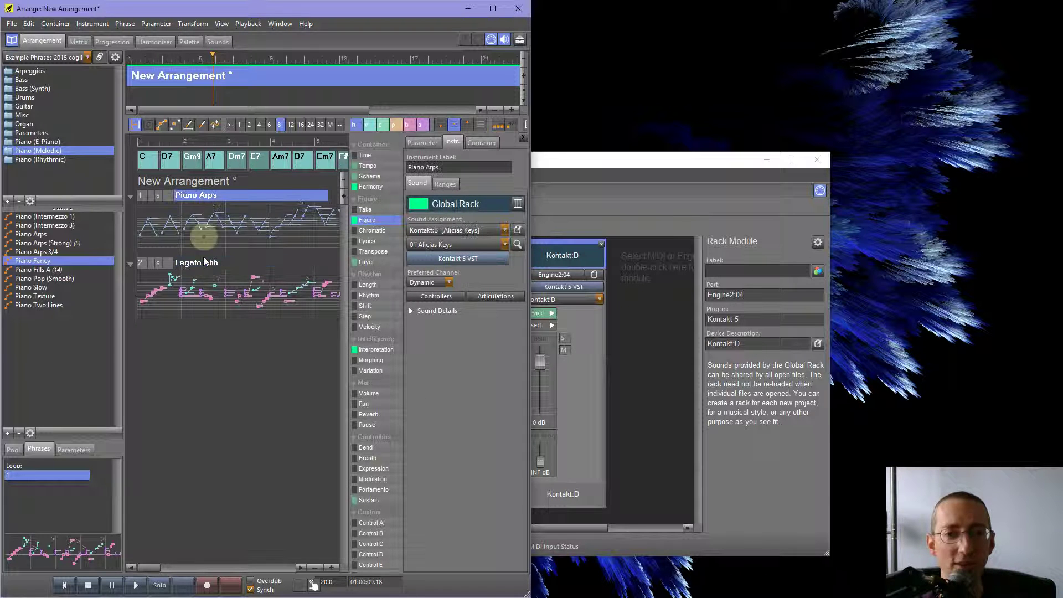
pyautogui.click(194, 264)
pyautogui.click(198, 203)
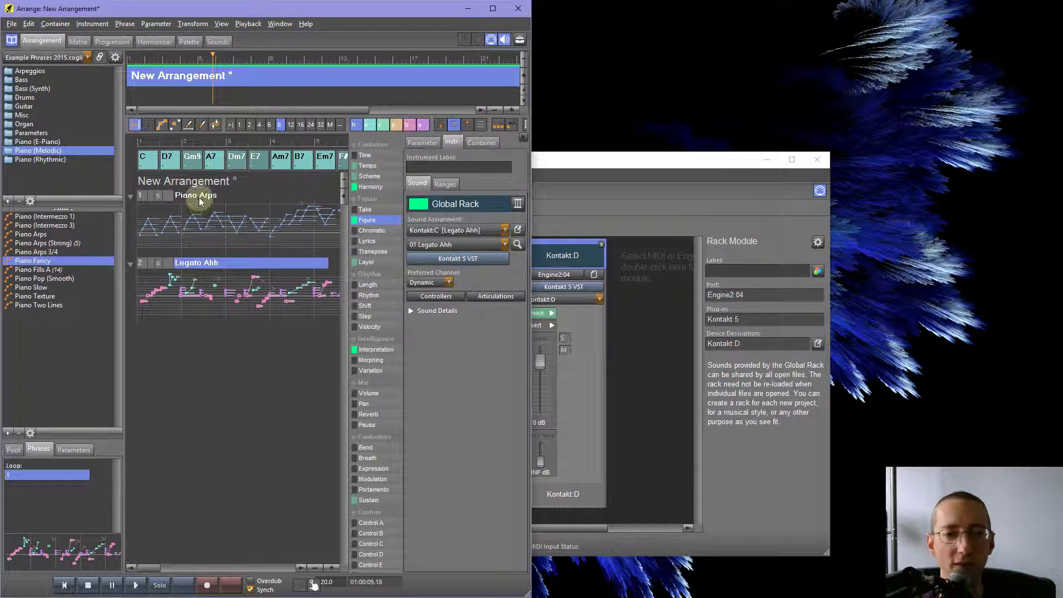
pyautogui.click(197, 264)
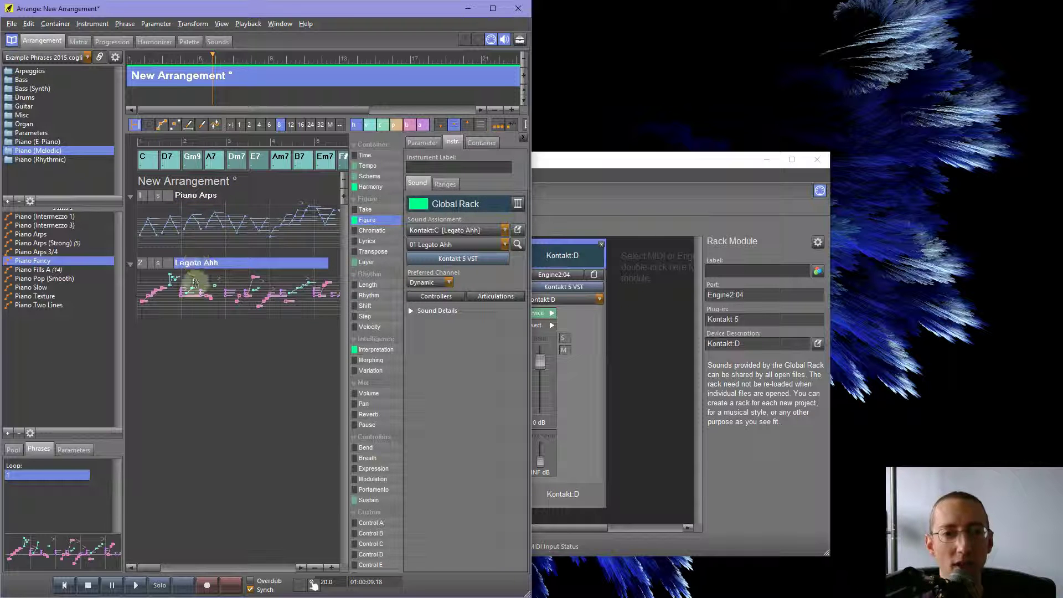
# Create a new global device description of the type 1-Channel With Multiple Programs
pyautogui.moveTo(625, 164); pyautogui.dragTo(557, 121)
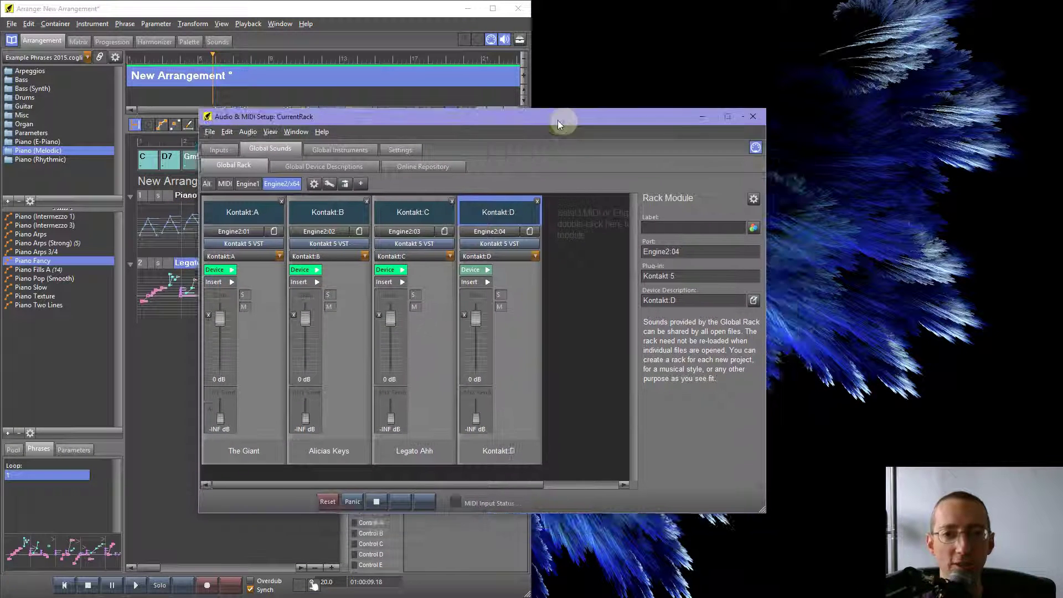
pyautogui.click(320, 165)
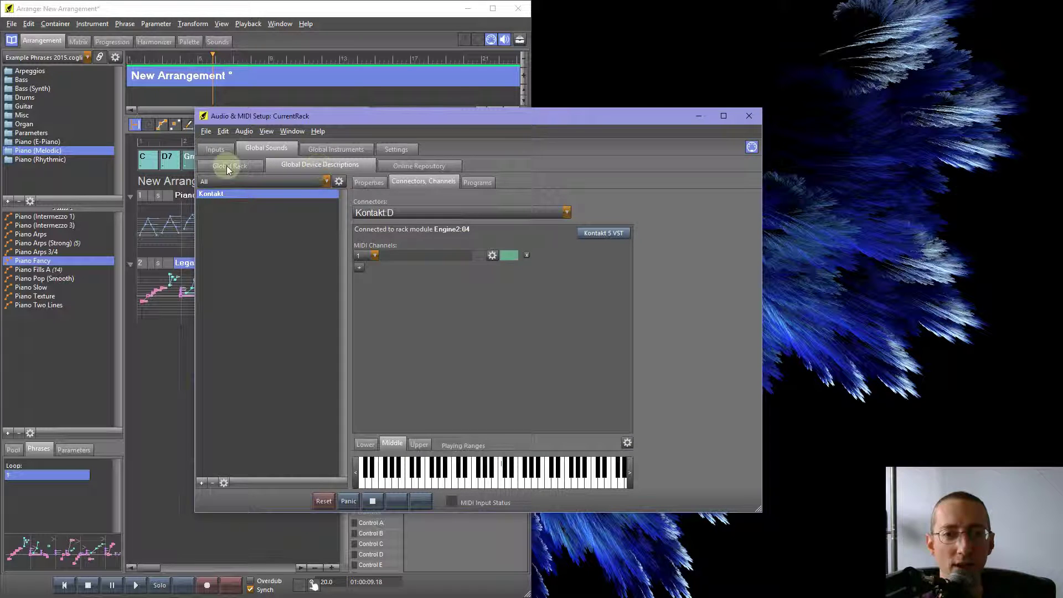
pyautogui.click(325, 195)
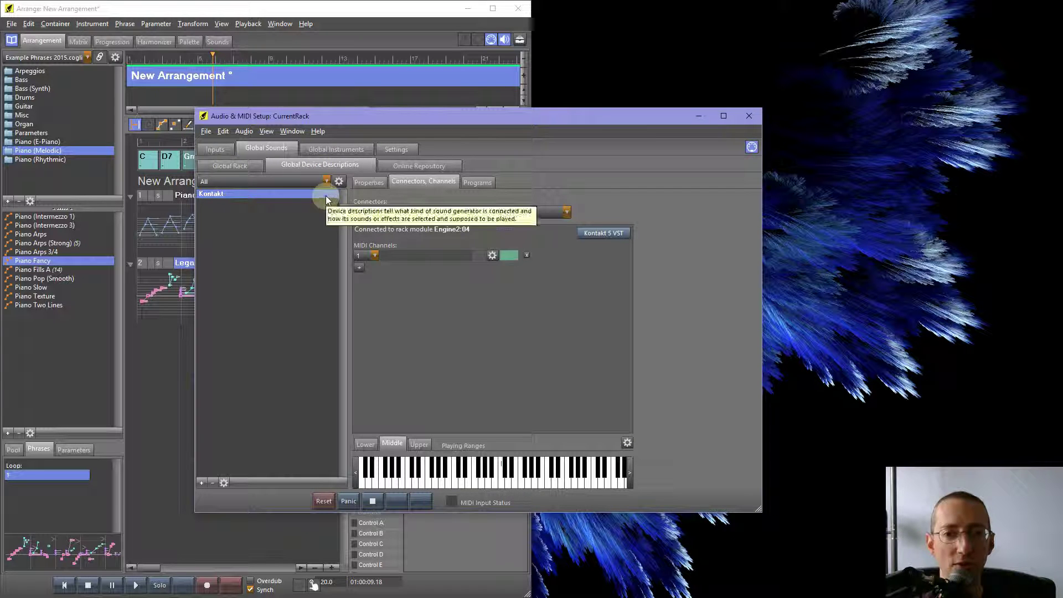
pyautogui.click(340, 182)
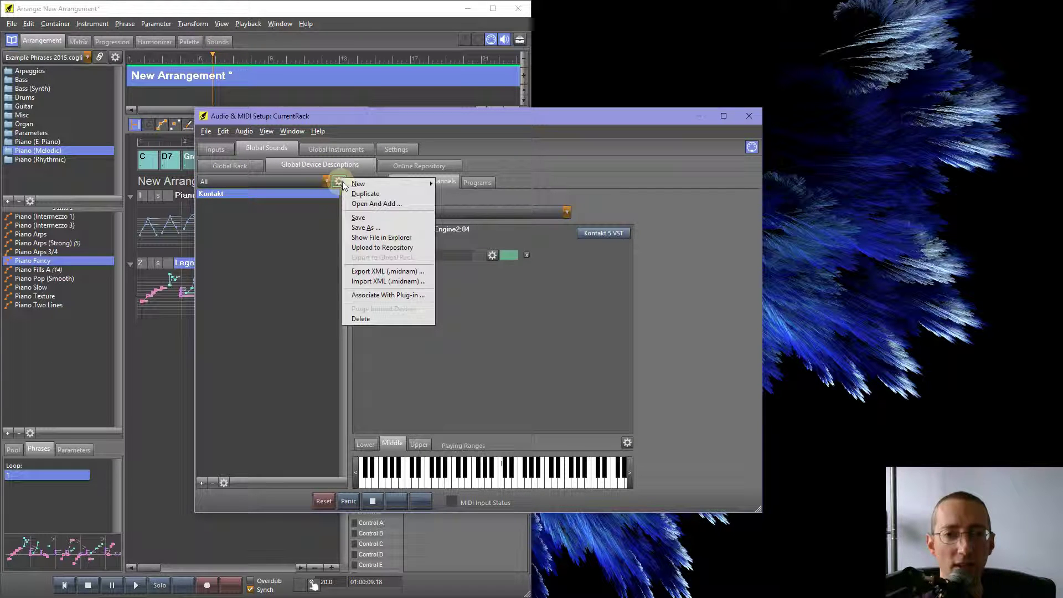
pyautogui.moveTo(382, 183)
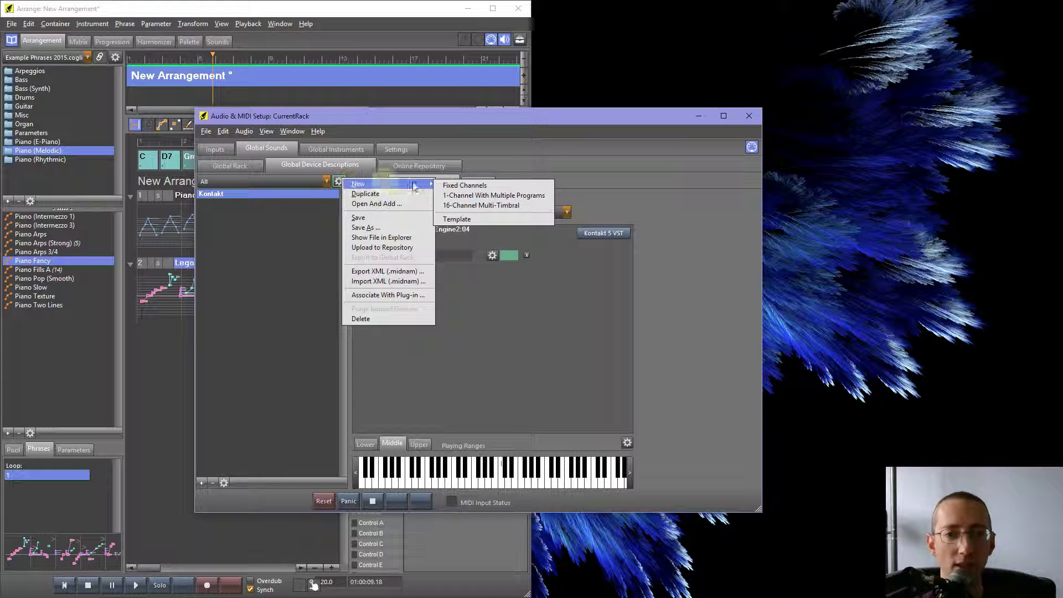
pyautogui.click(534, 195)
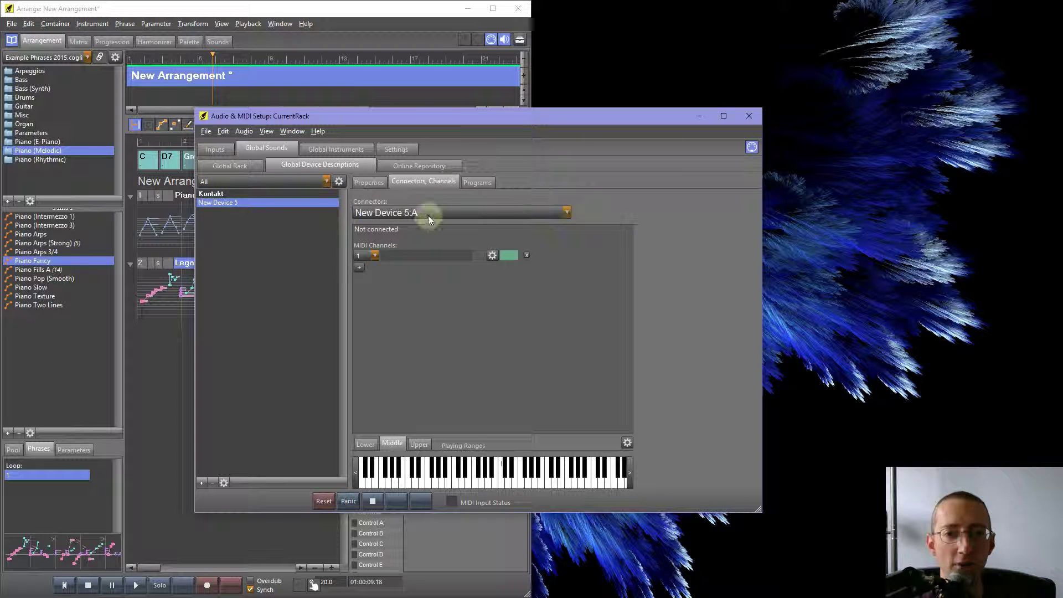
# Name the new device description Zebra
pyautogui.click(368, 183)
pyautogui.tripleClick(404, 215)
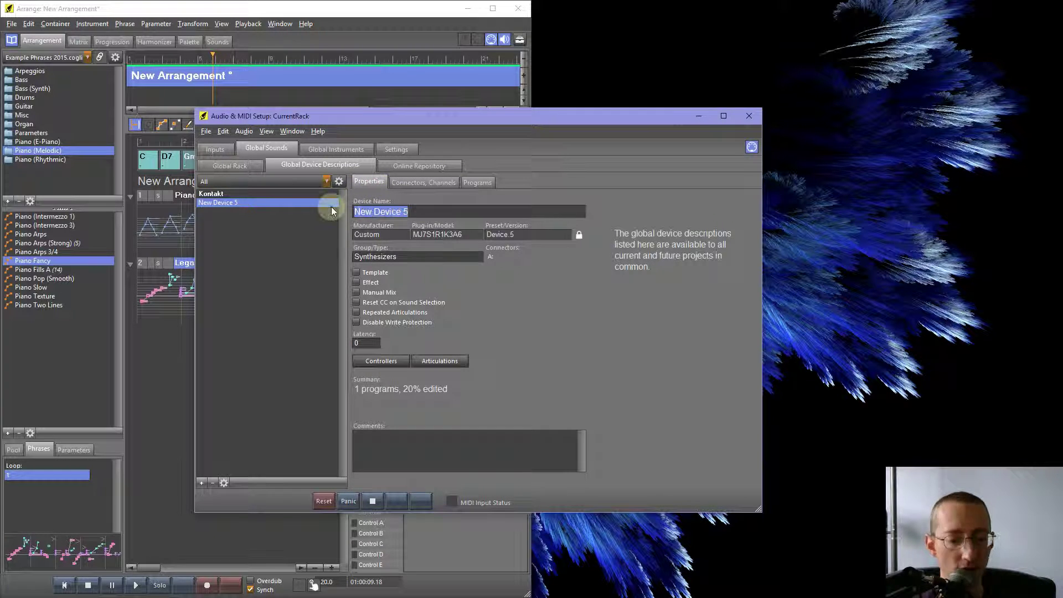
pyautogui.write('Zo')
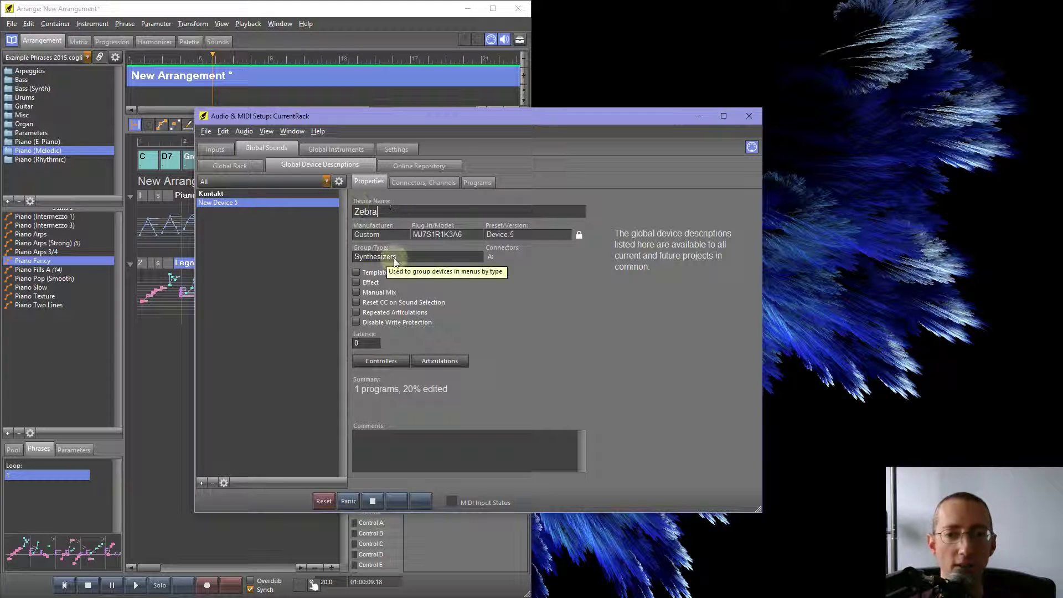
# Examine the available channel types for MIDI channel 1 on the Zebra:A connector
pyautogui.click(435, 183)
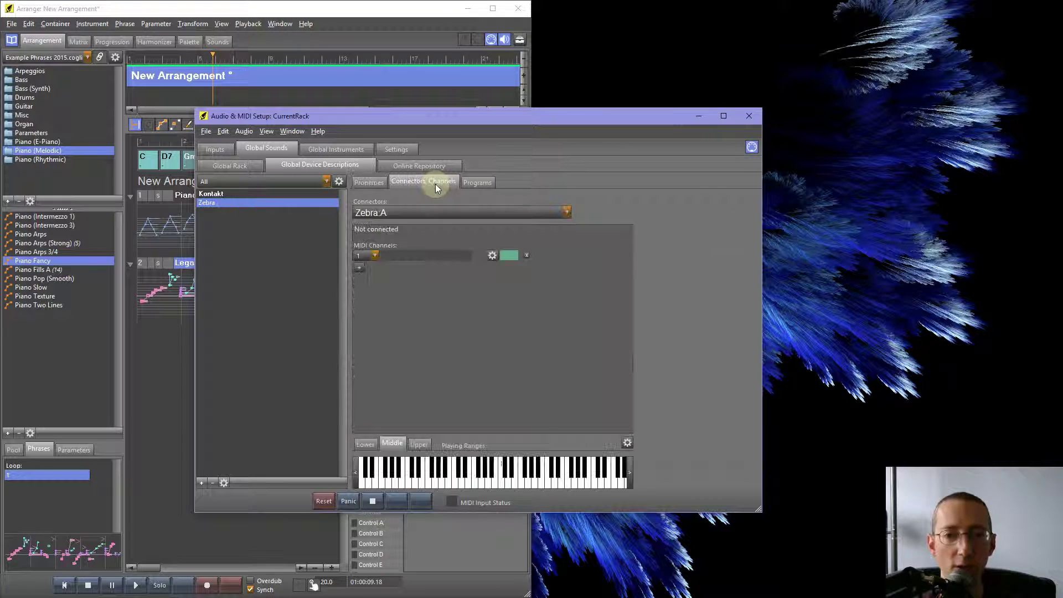
pyautogui.click(430, 255)
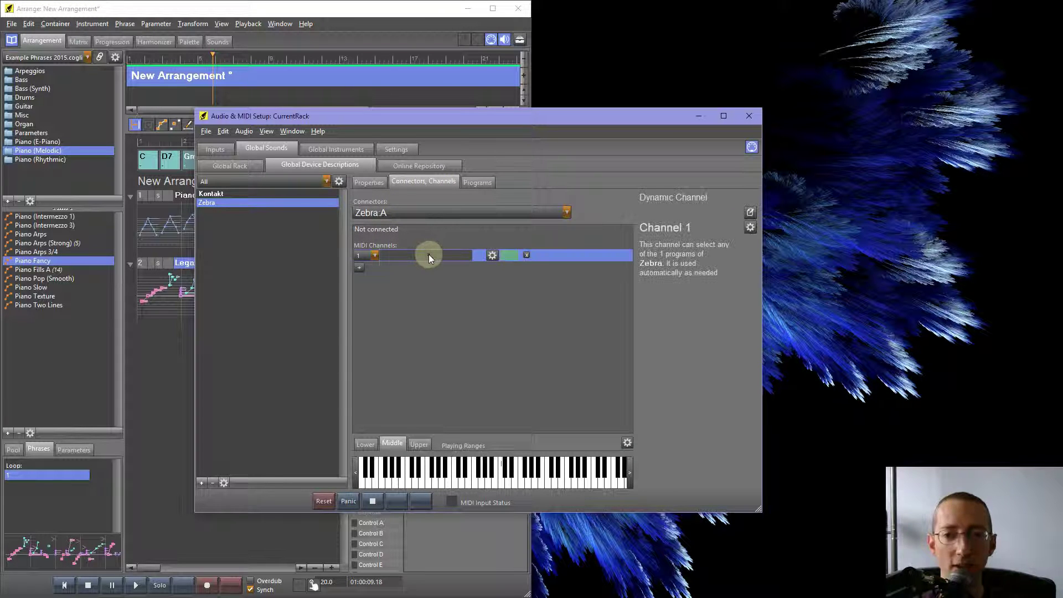
pyautogui.click(749, 227)
pyautogui.moveTo(768, 255)
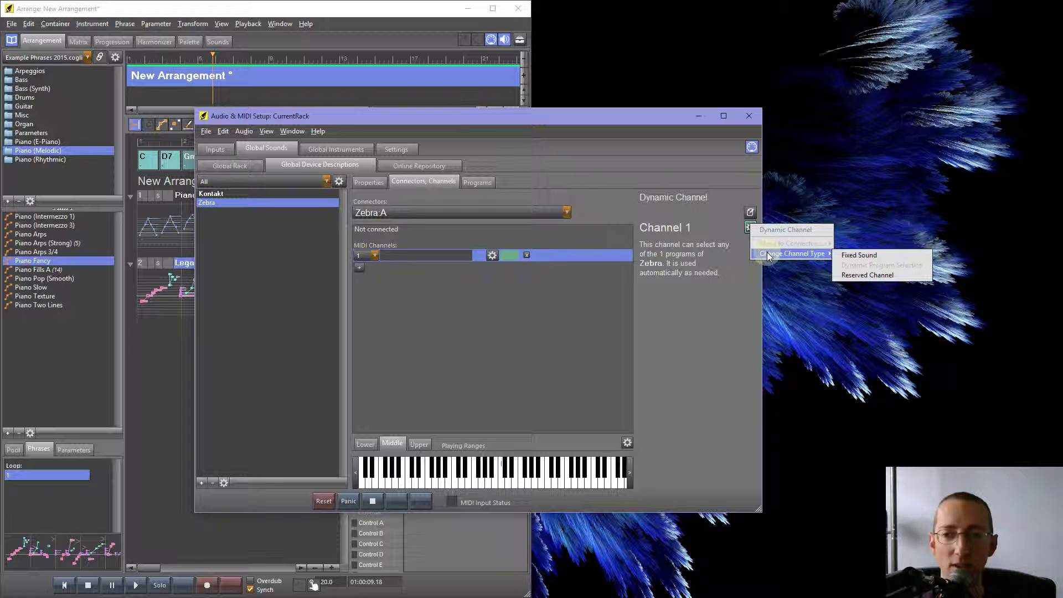
pyautogui.click(661, 208)
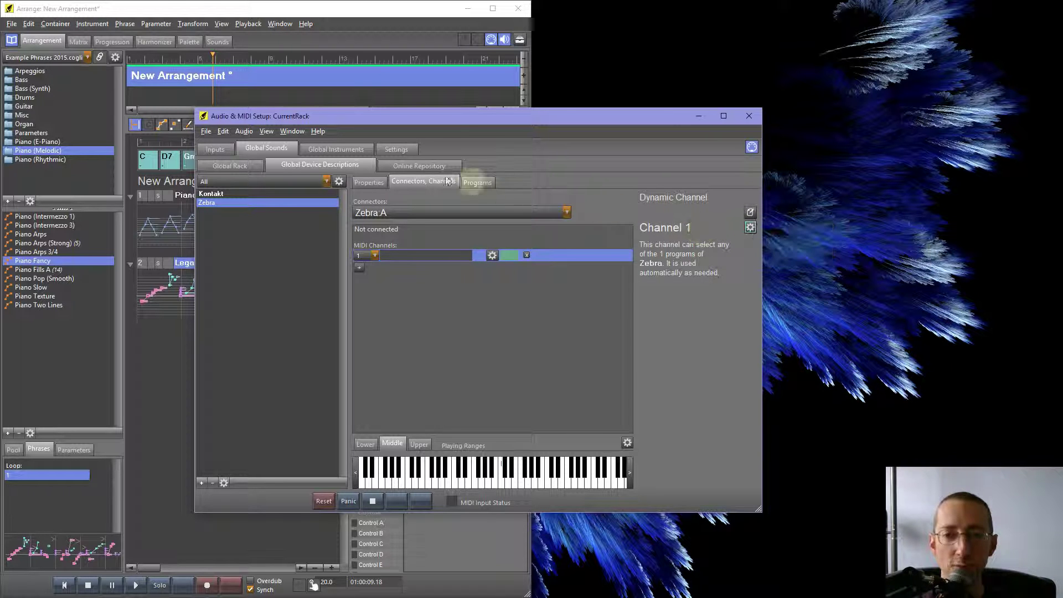
# Remove the default New Sound entry from the programs of the Zebra device description
pyautogui.click(478, 184)
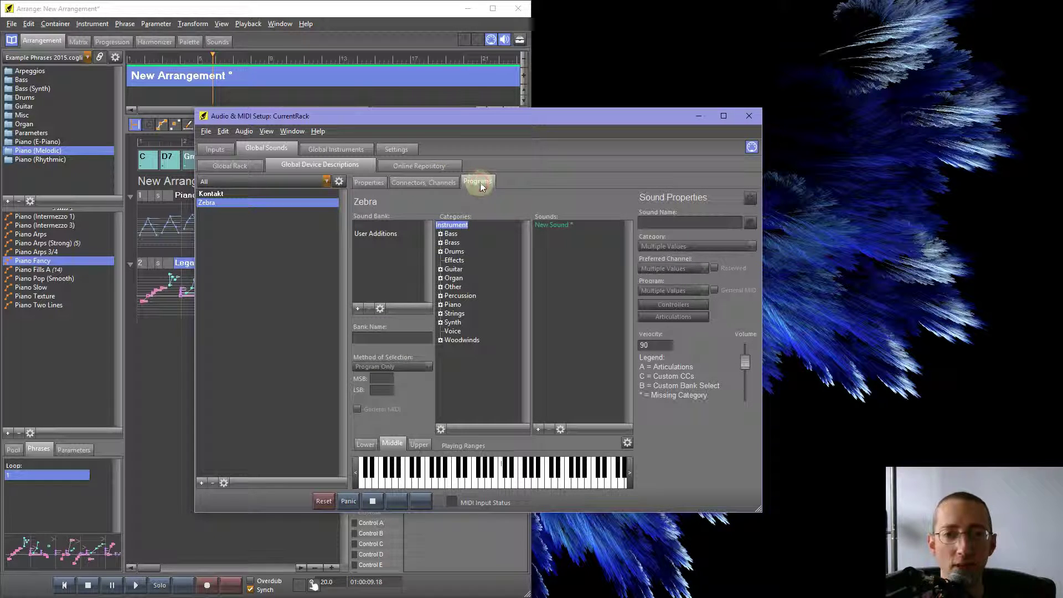
pyautogui.click(554, 226)
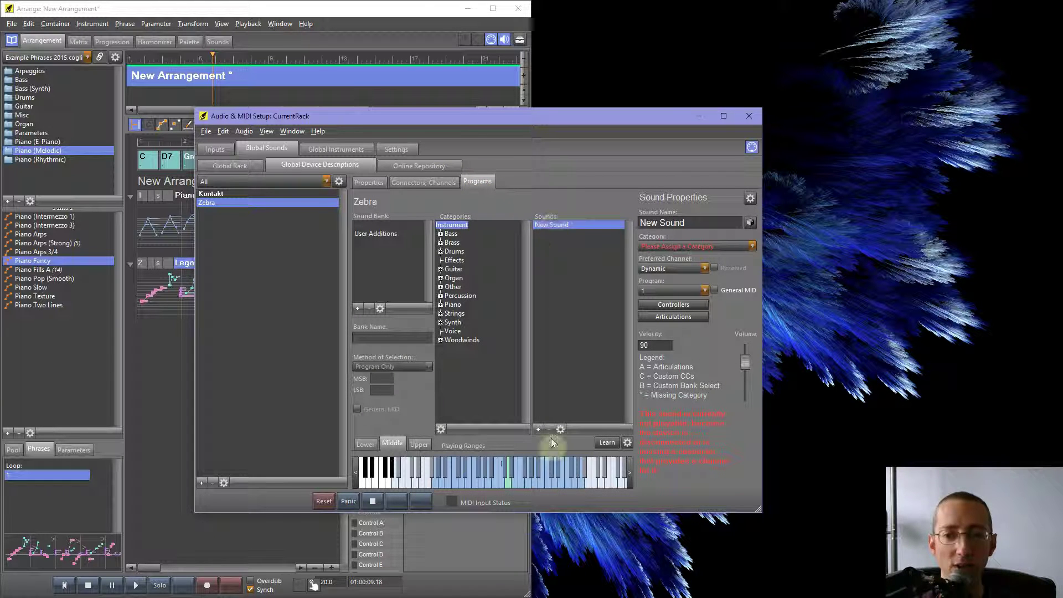
pyautogui.rightClick(563, 226)
pyautogui.click(585, 320)
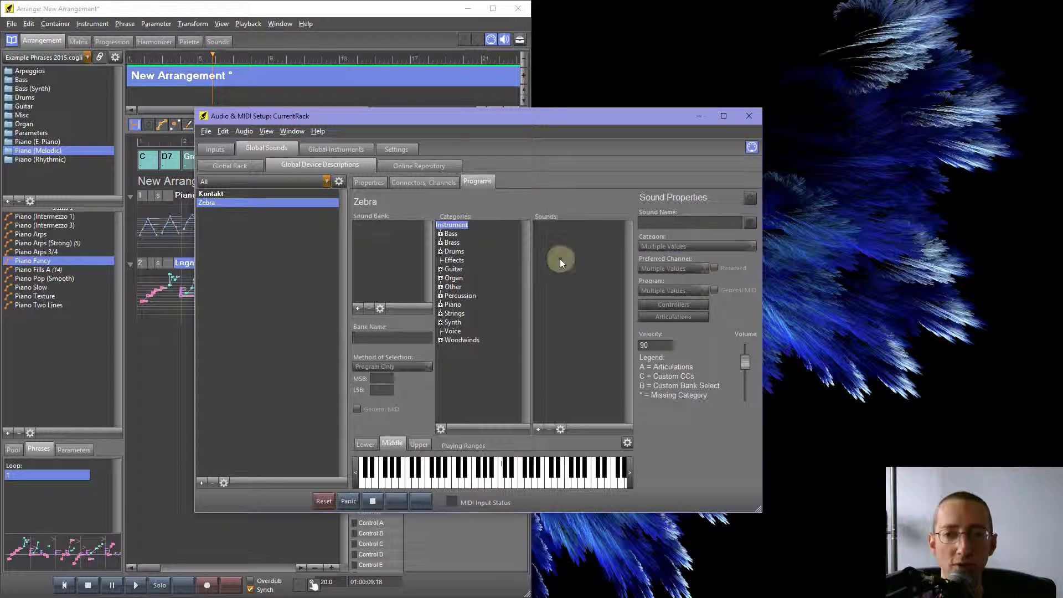
# Add a new sound bank to the Zebra device description and check the bank's import options
pyautogui.doubleClick(367, 227)
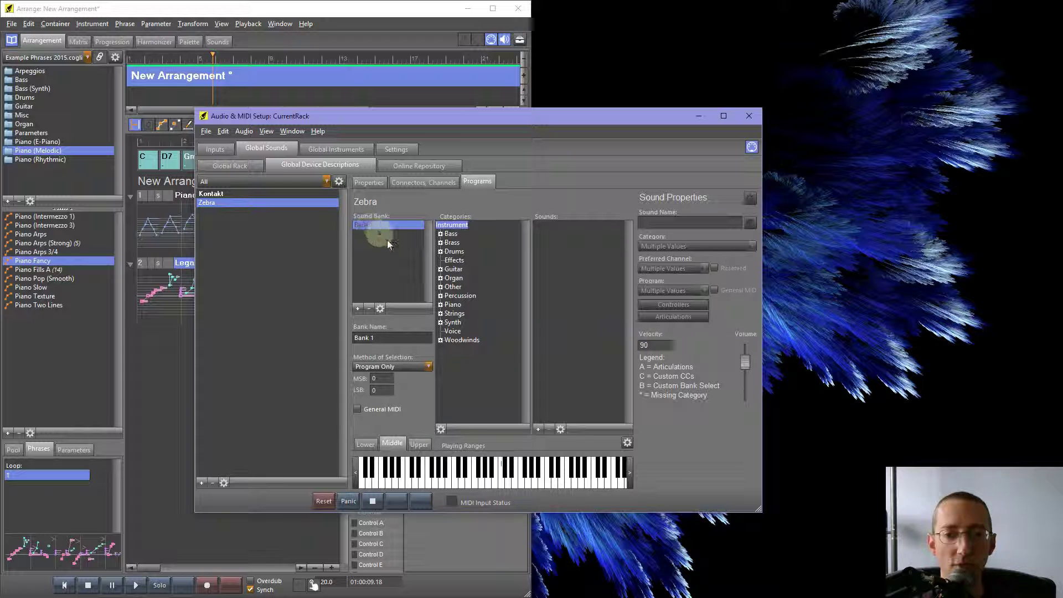
pyautogui.click(380, 309)
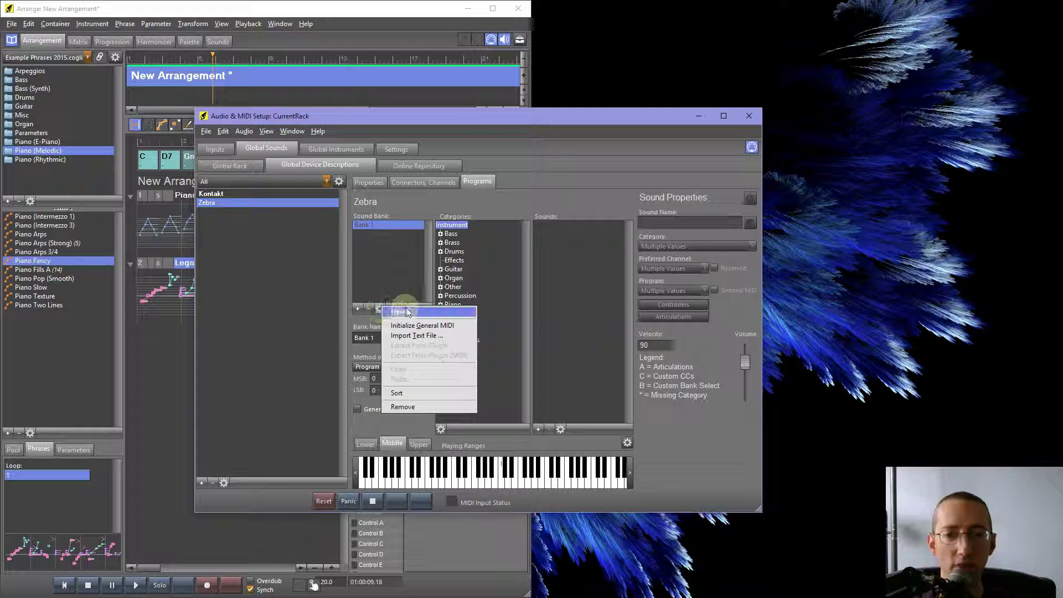
pyautogui.click(393, 268)
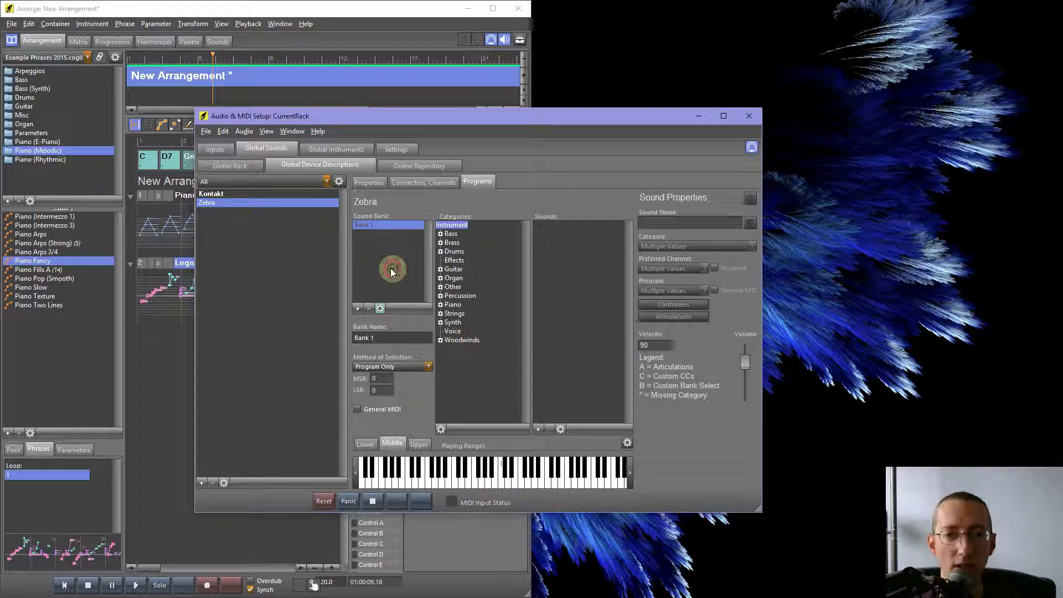
# Check the import options of the User Additions sound bank in the Zebra device description
pyautogui.click(369, 235)
pyautogui.click(380, 308)
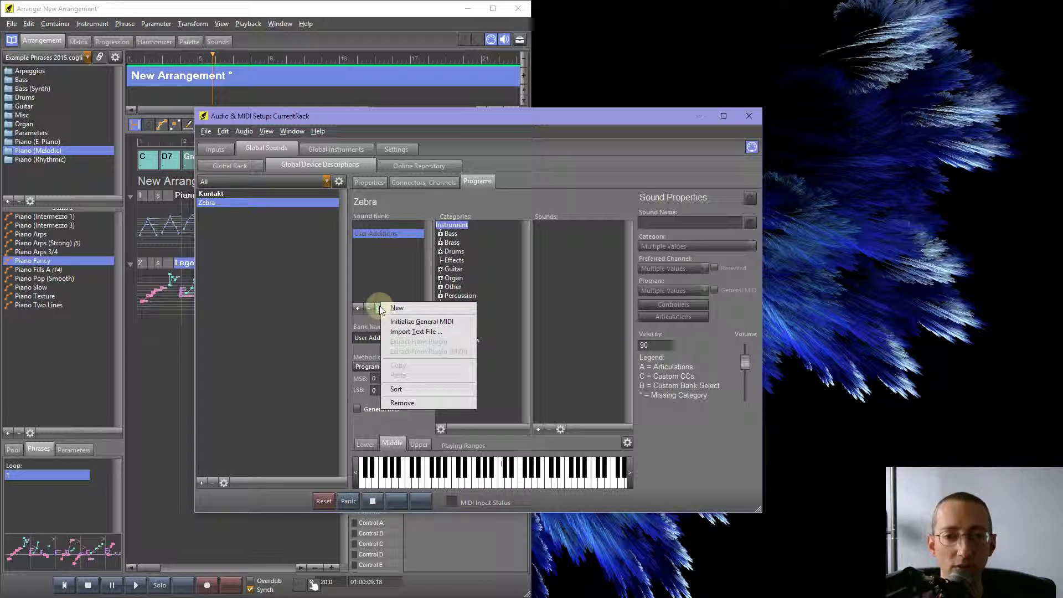
pyautogui.click(426, 347)
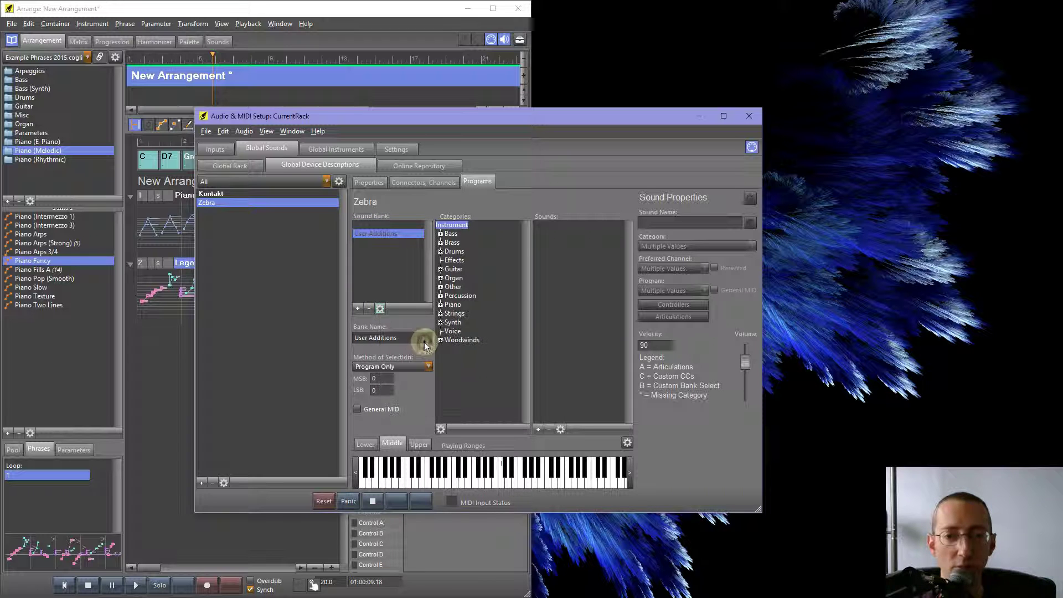
# Change MIDI channel 1 of the Zebra:A connector to a fixed sound and back to a dynamic channel
pyautogui.click(420, 184)
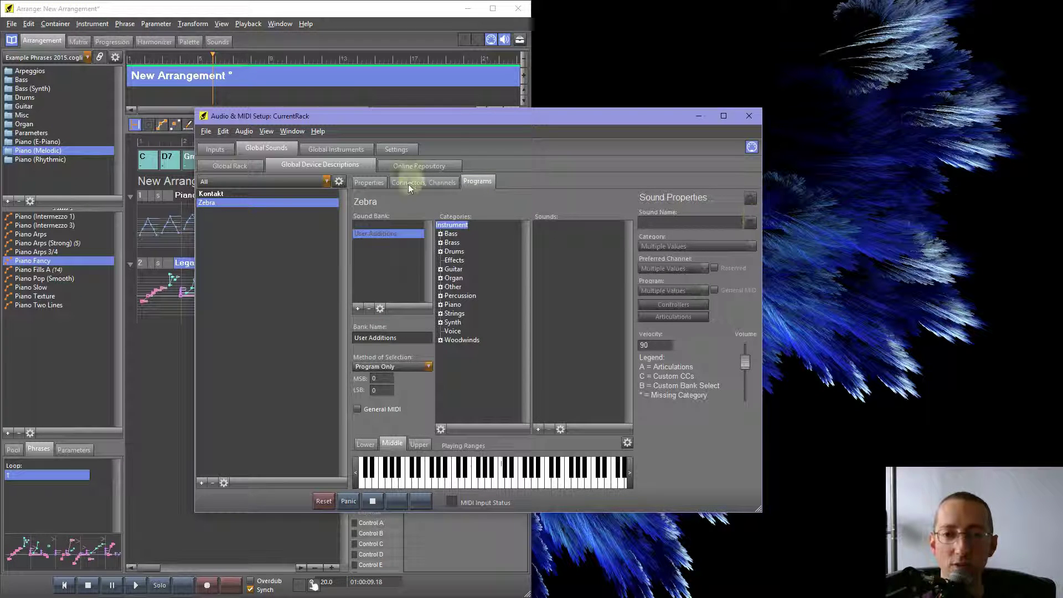
pyautogui.click(410, 183)
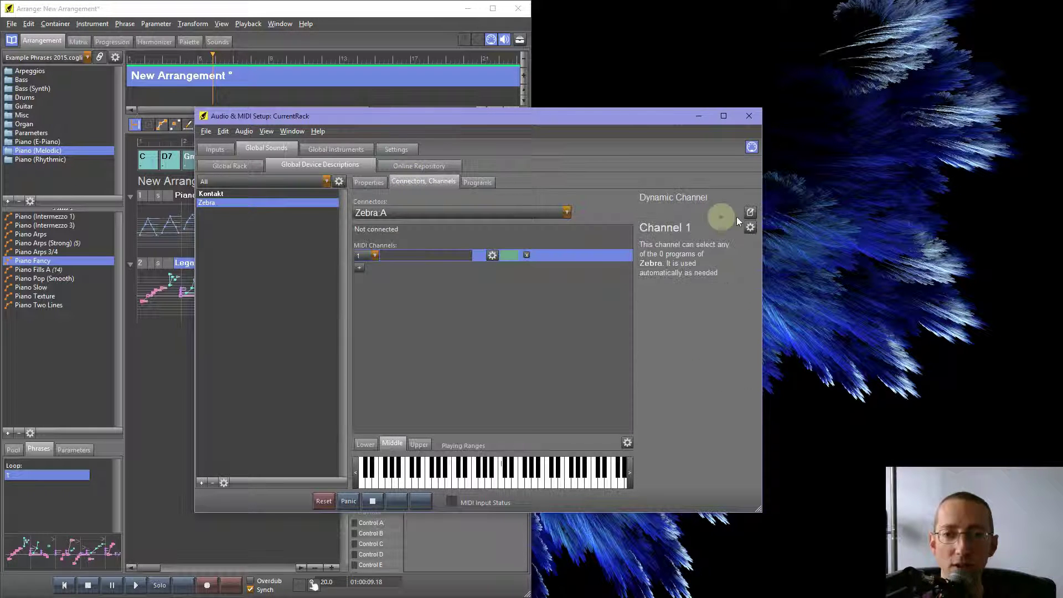
pyautogui.click(749, 228)
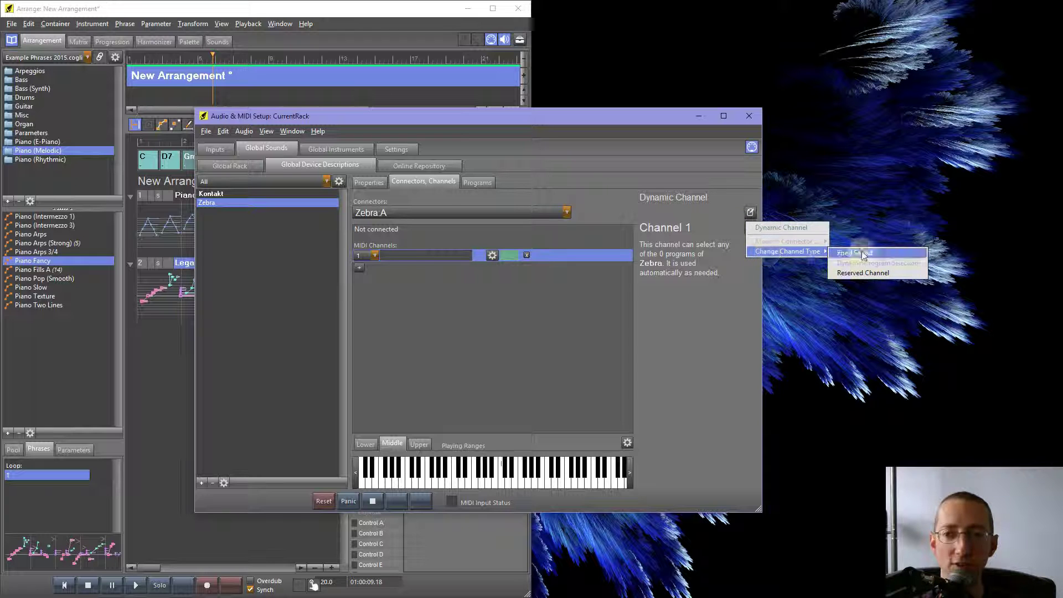
pyautogui.click(851, 253)
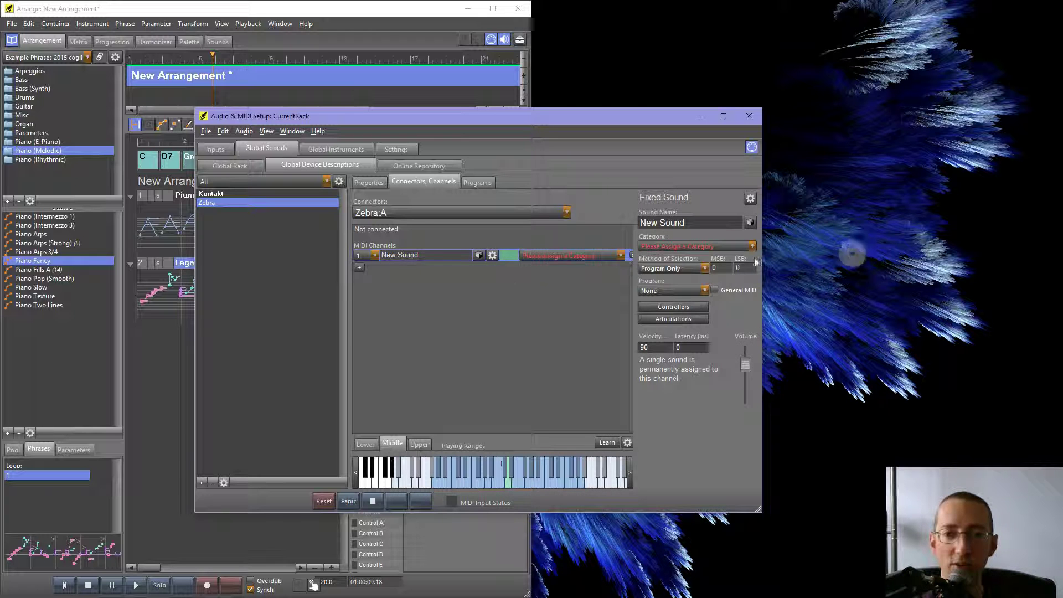
pyautogui.click(750, 198)
pyautogui.moveTo(763, 220)
pyautogui.click(876, 230)
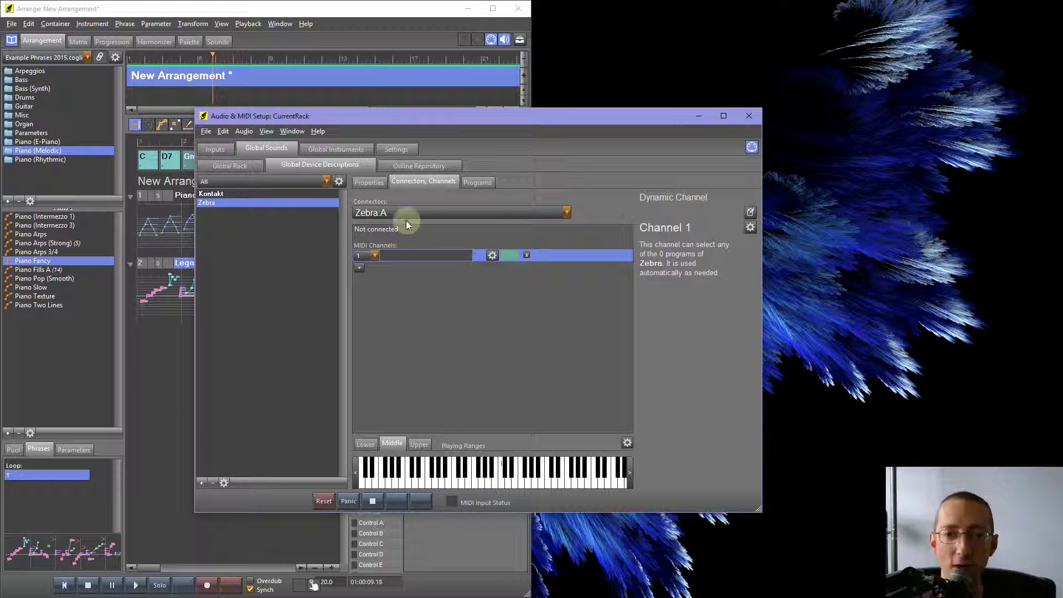
# Recheck whether the Zebra description's sound banks offer extraction from the plug-in
pyautogui.click(475, 185)
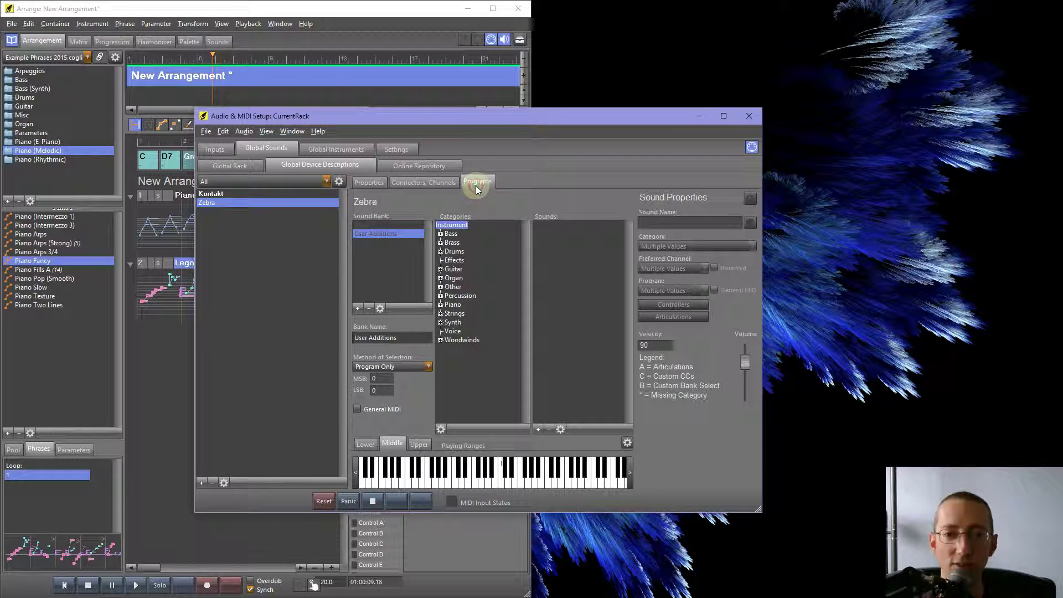
pyautogui.click(380, 309)
pyautogui.click(380, 278)
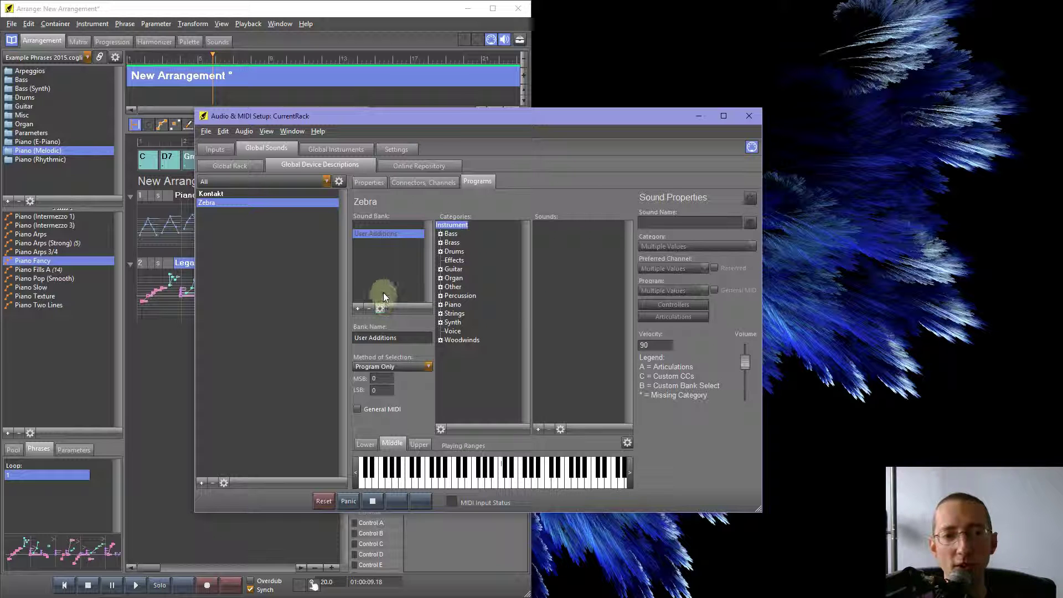
# Set the method of selection of Bank 1 in the Zebra description to MSB
pyautogui.moveTo(402, 116); pyautogui.dragTo(461, 64)
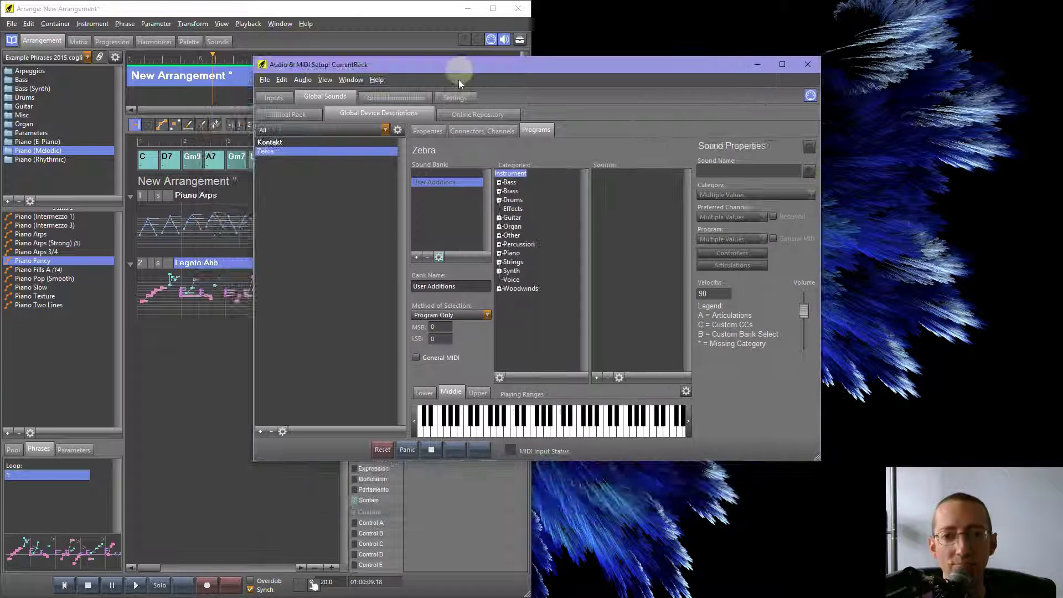
pyautogui.click(431, 175)
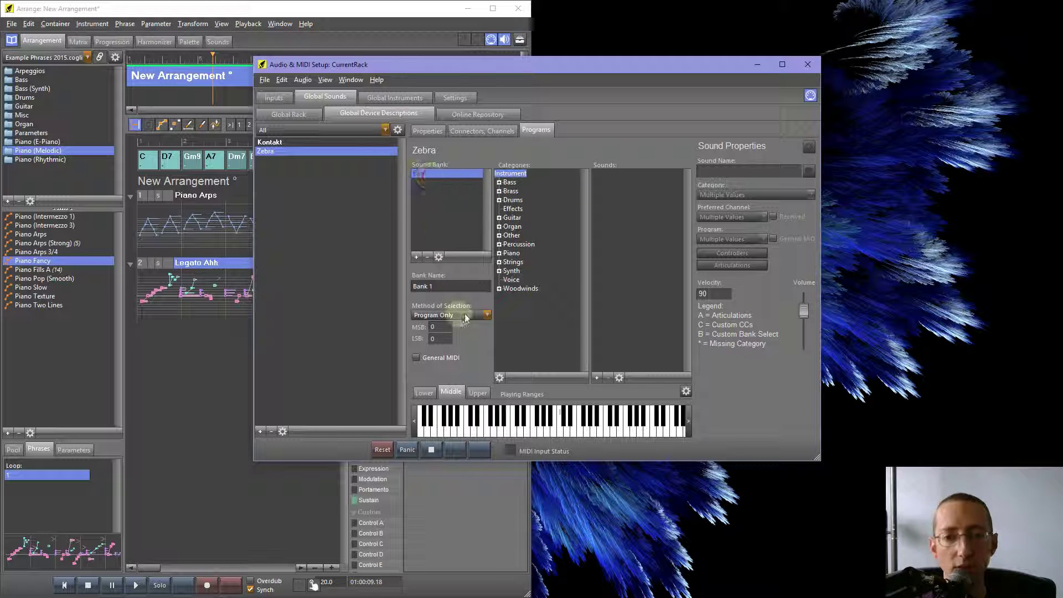
pyautogui.click(484, 319)
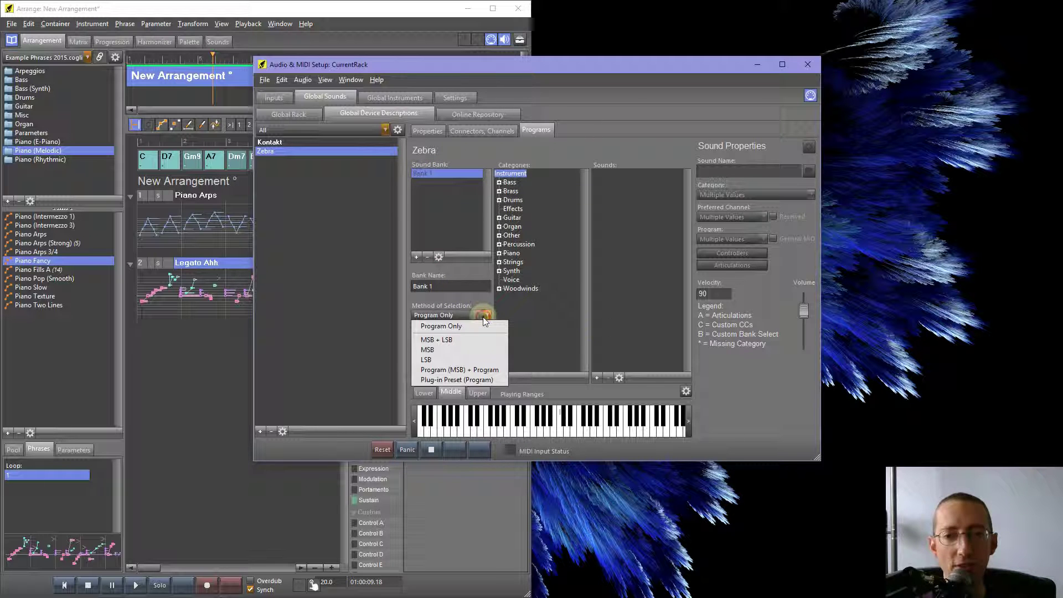
pyautogui.click(449, 350)
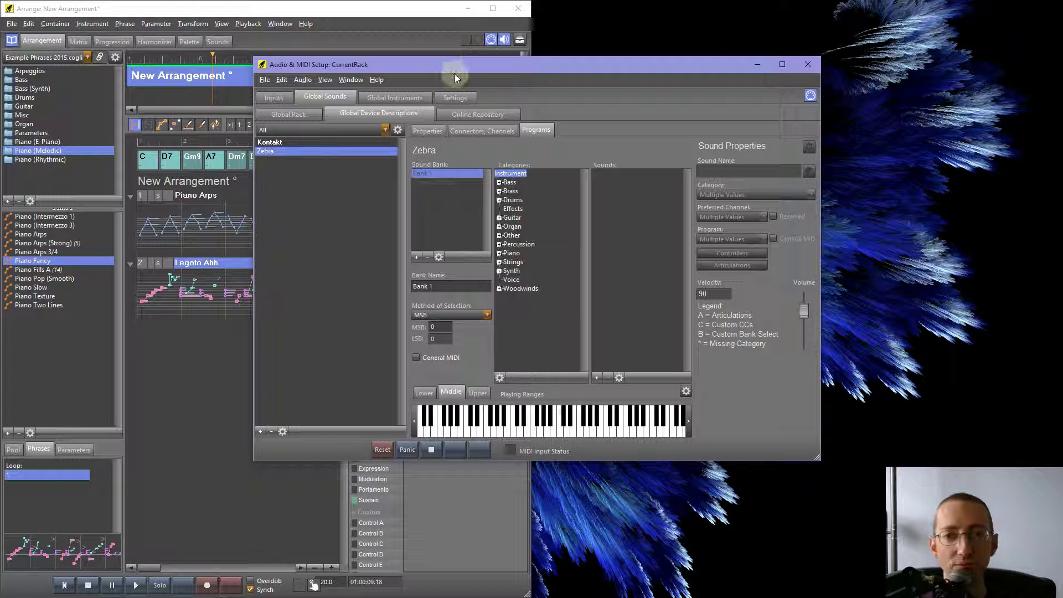
# Add a module to the Engine2/x64 global rack and load the Zebra2(x64) instrument into it
pyautogui.moveTo(581, 64); pyautogui.dragTo(669, 62)
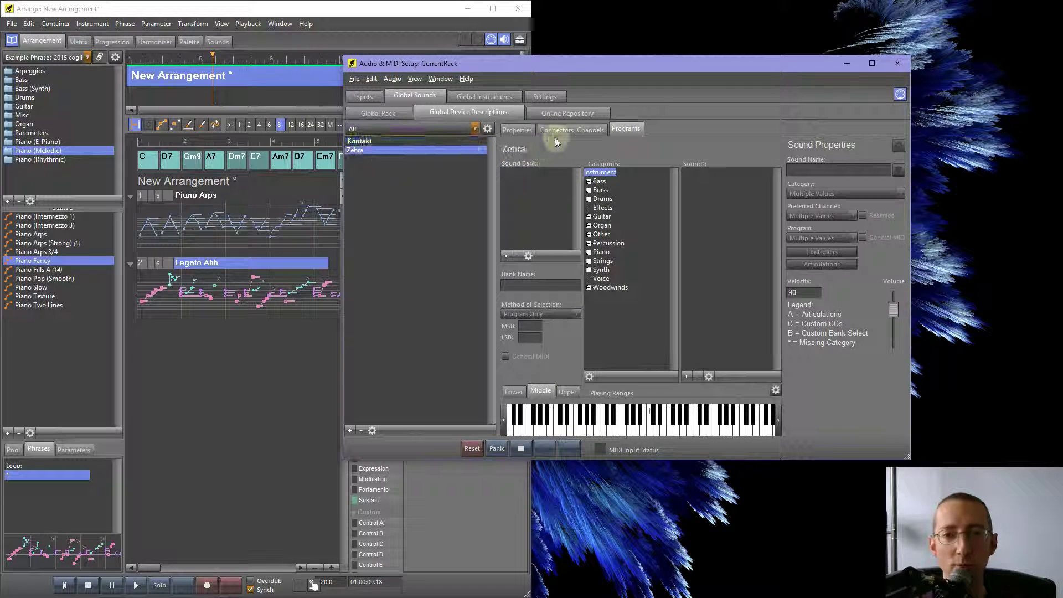
pyautogui.click(529, 132)
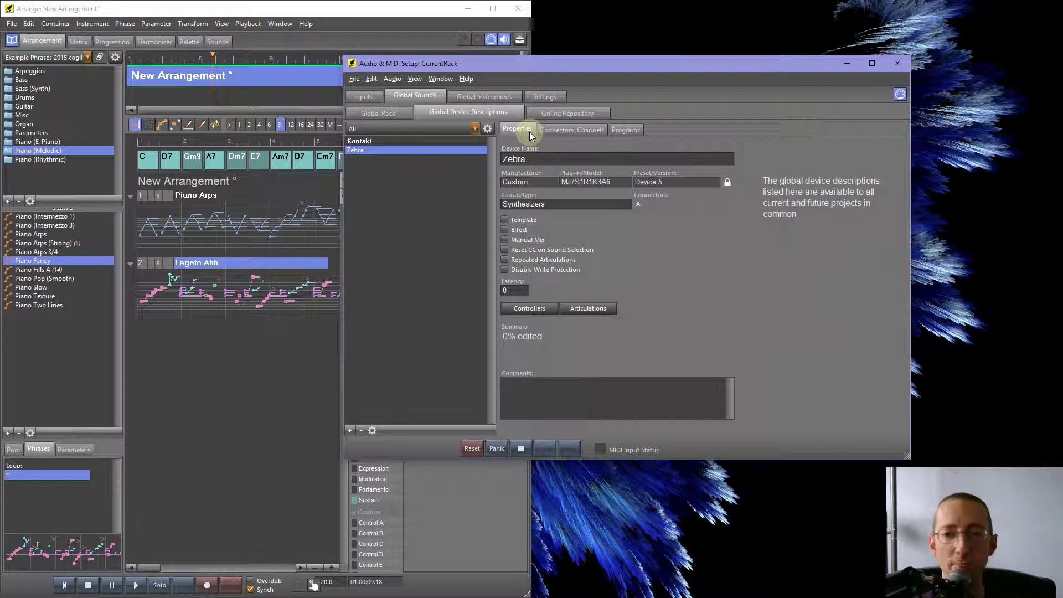
pyautogui.click(394, 116)
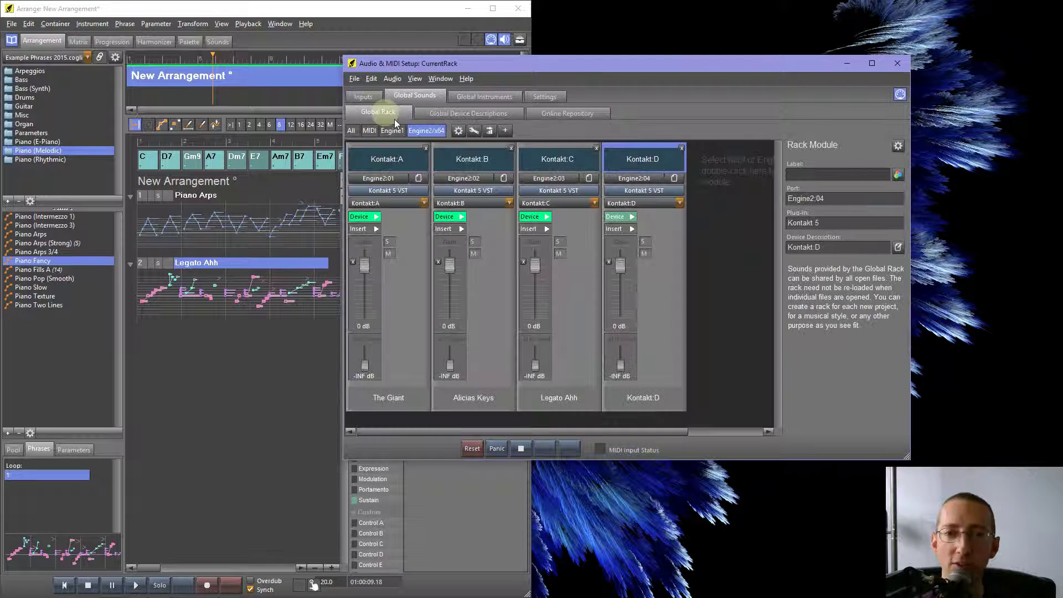
pyautogui.moveTo(684, 71); pyautogui.dragTo(589, 68)
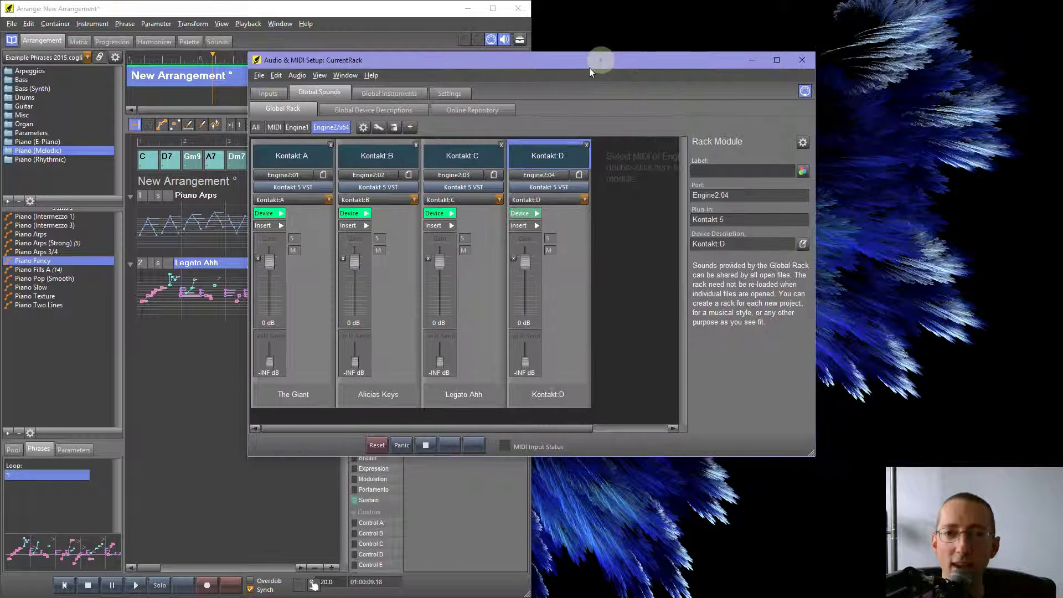
pyautogui.click(411, 127)
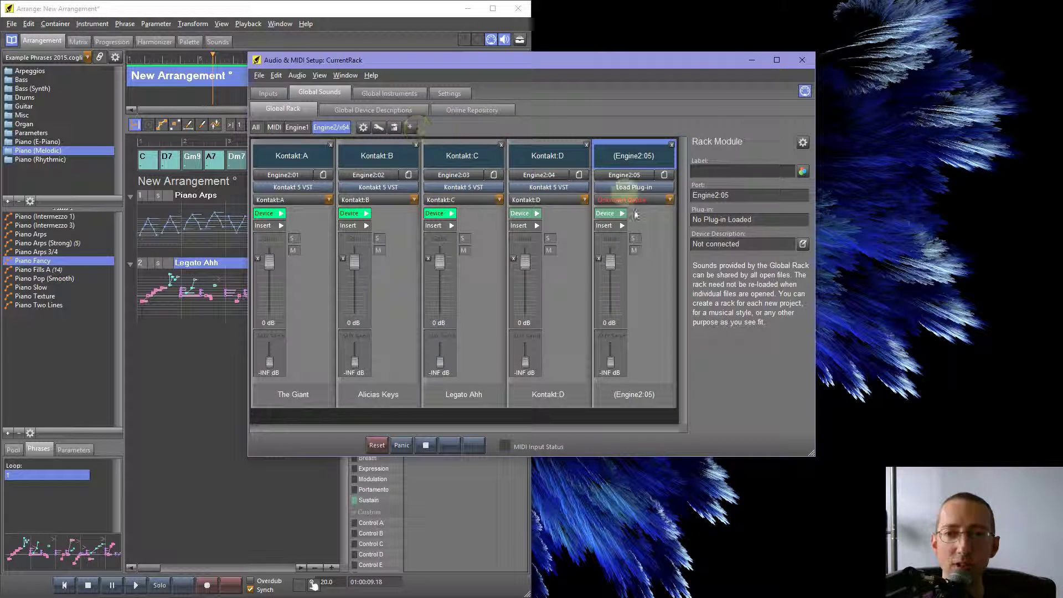
pyautogui.click(639, 188)
pyautogui.moveTo(681, 192)
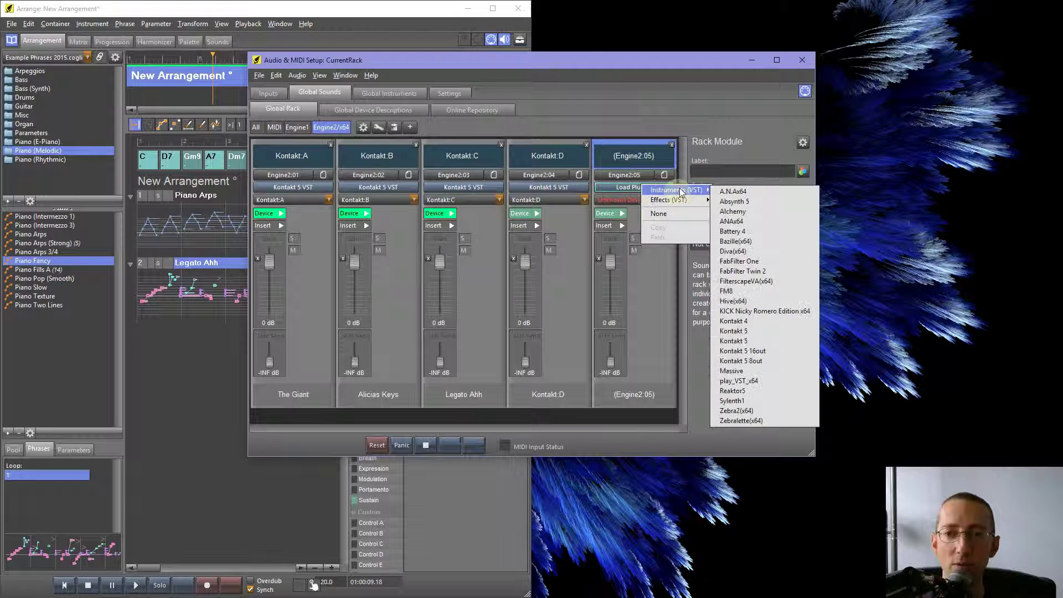
pyautogui.click(751, 412)
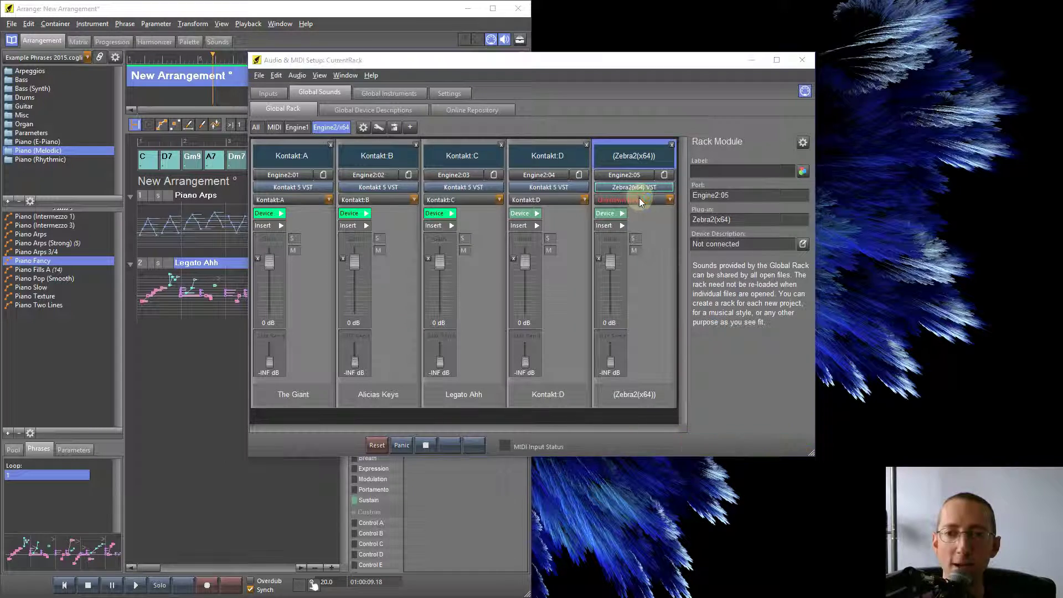
pyautogui.moveTo(702, 154); pyautogui.dragTo(557, 181)
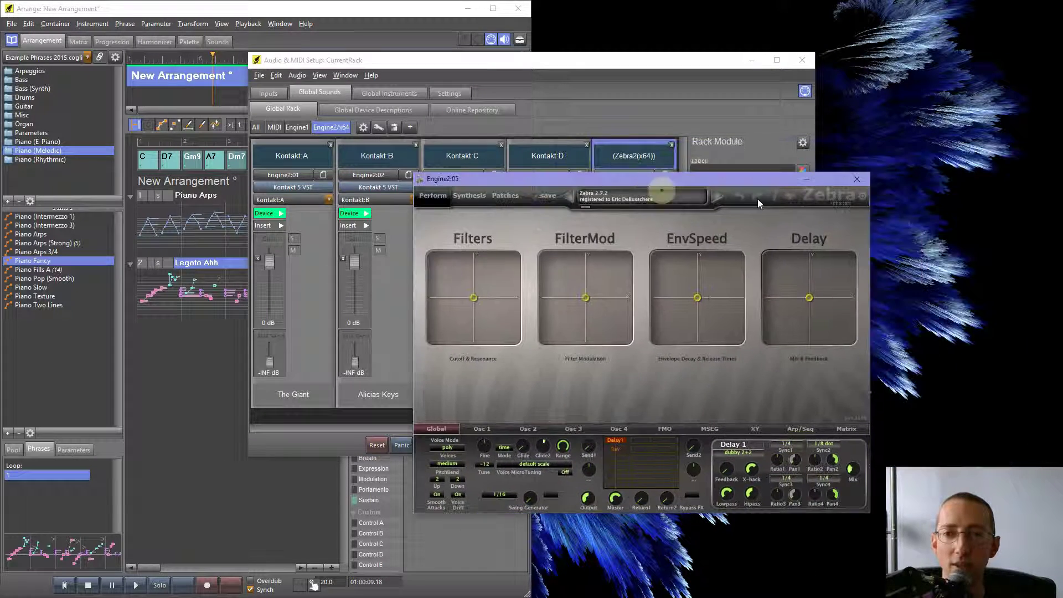
pyautogui.click(858, 176)
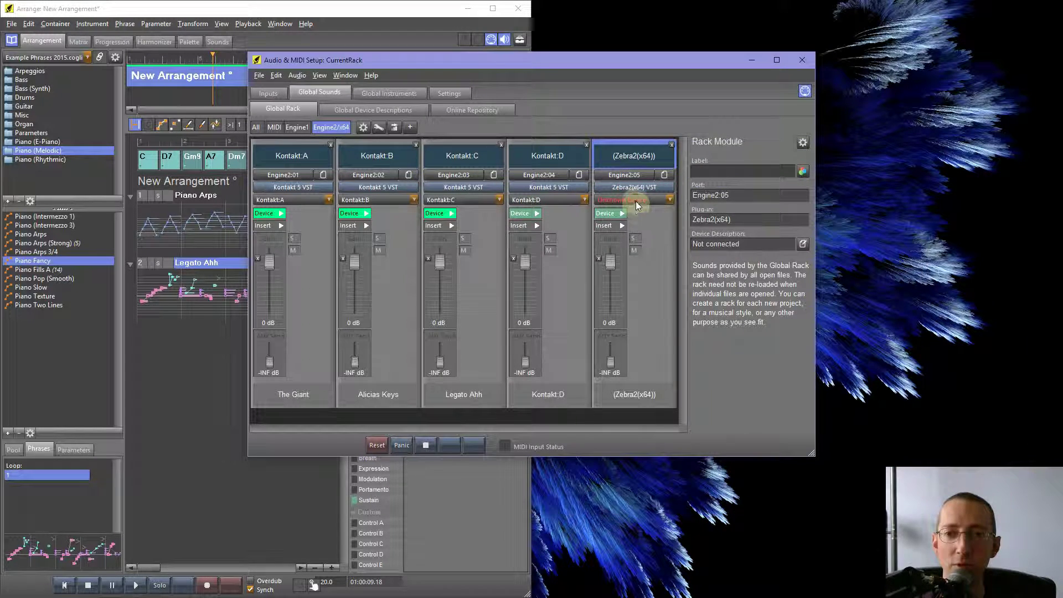
# Assign the global Zebra device description to the new Zebra2(x64) rack module
pyautogui.click(636, 204)
pyautogui.moveTo(633, 235)
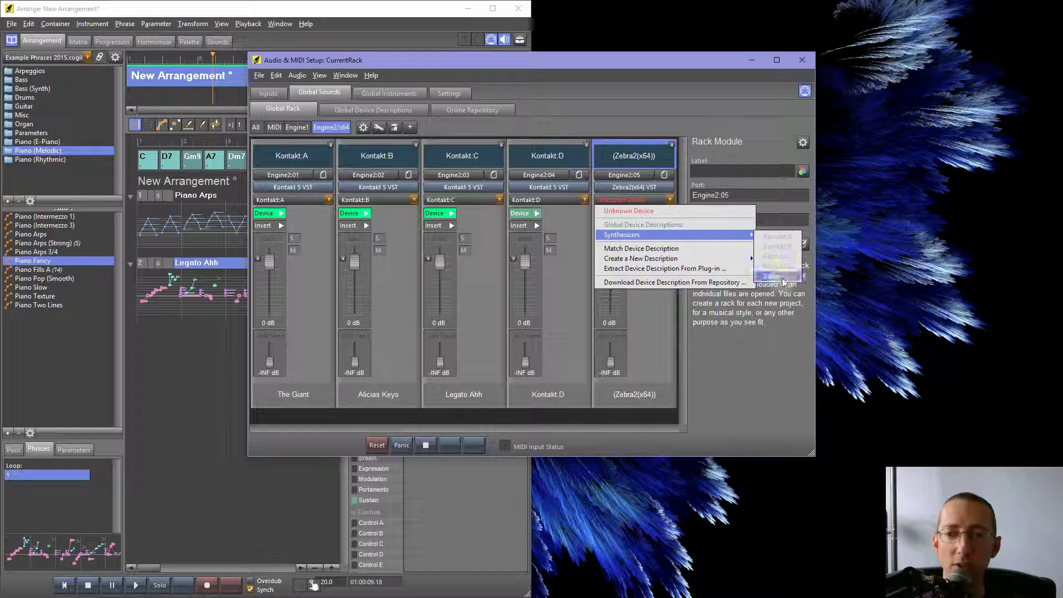
pyautogui.click(779, 278)
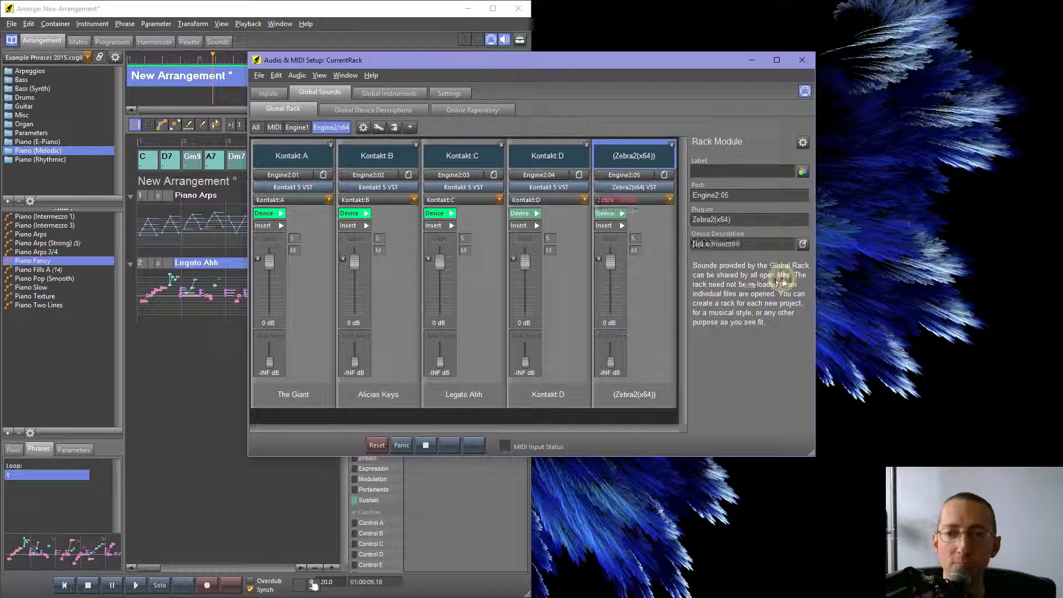
# Try to extract the programs of the Zebra device description from the connected plug-in
pyautogui.click(361, 110)
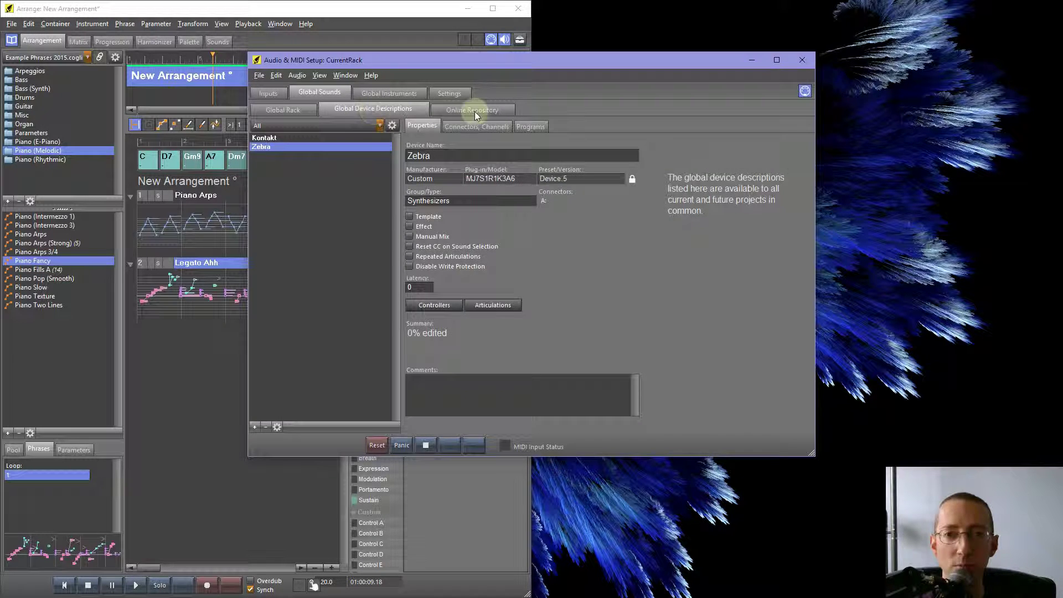
pyautogui.click(532, 125)
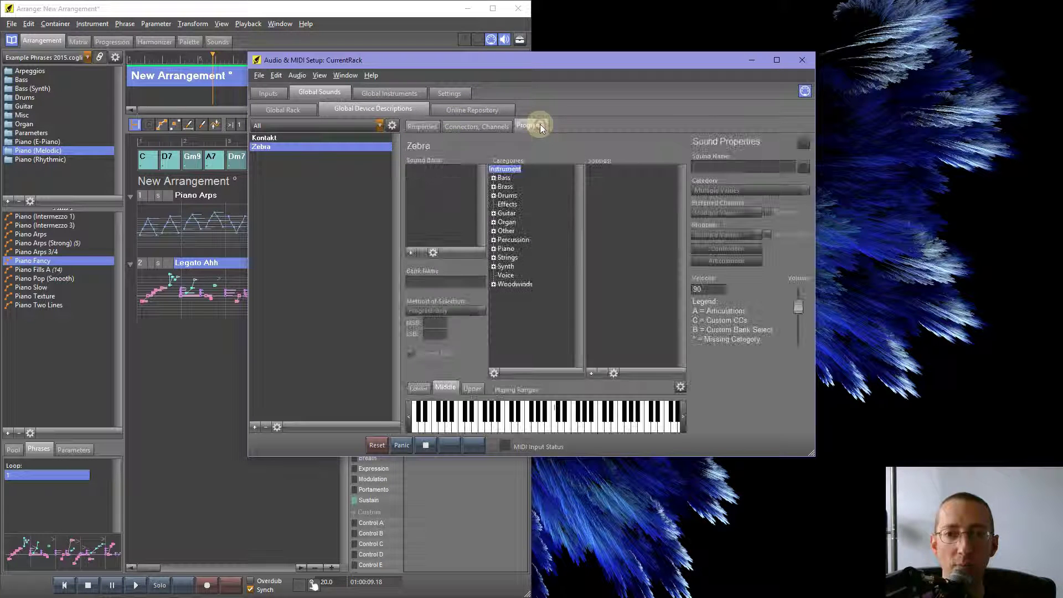
pyautogui.click(433, 253)
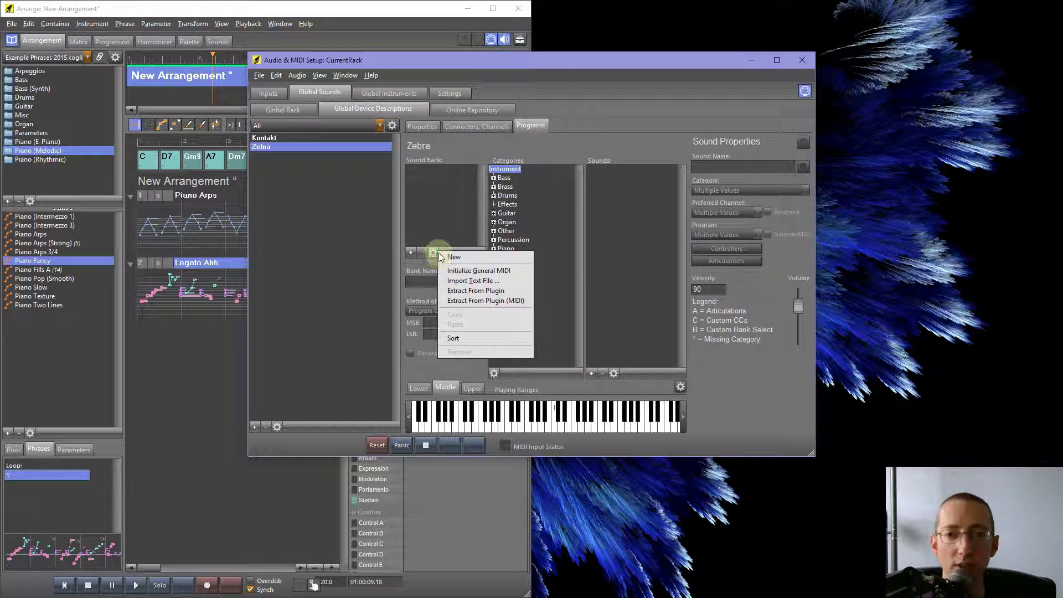
pyautogui.click(477, 291)
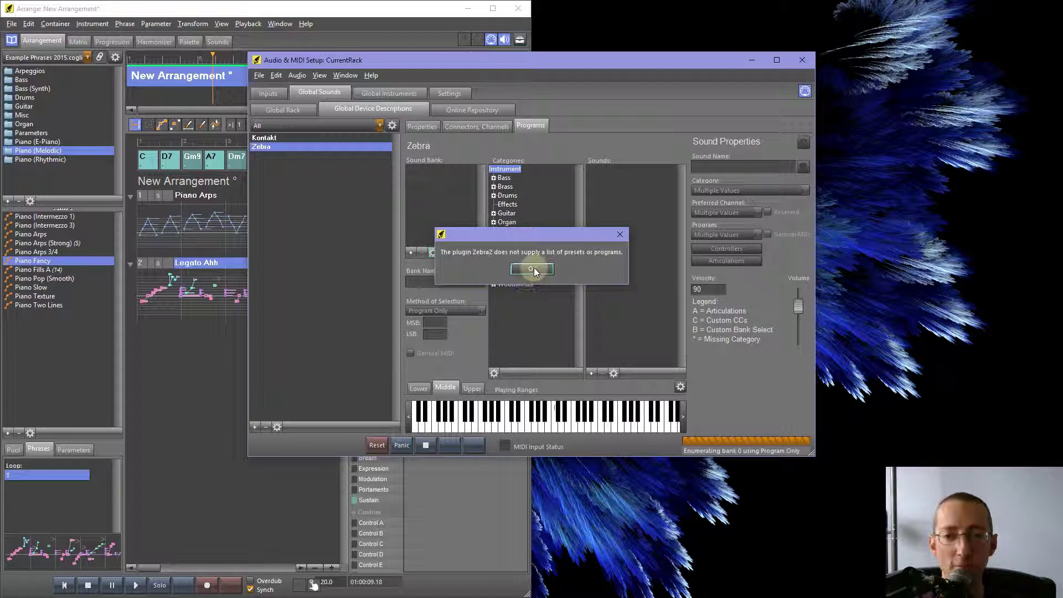
pyautogui.click(533, 268)
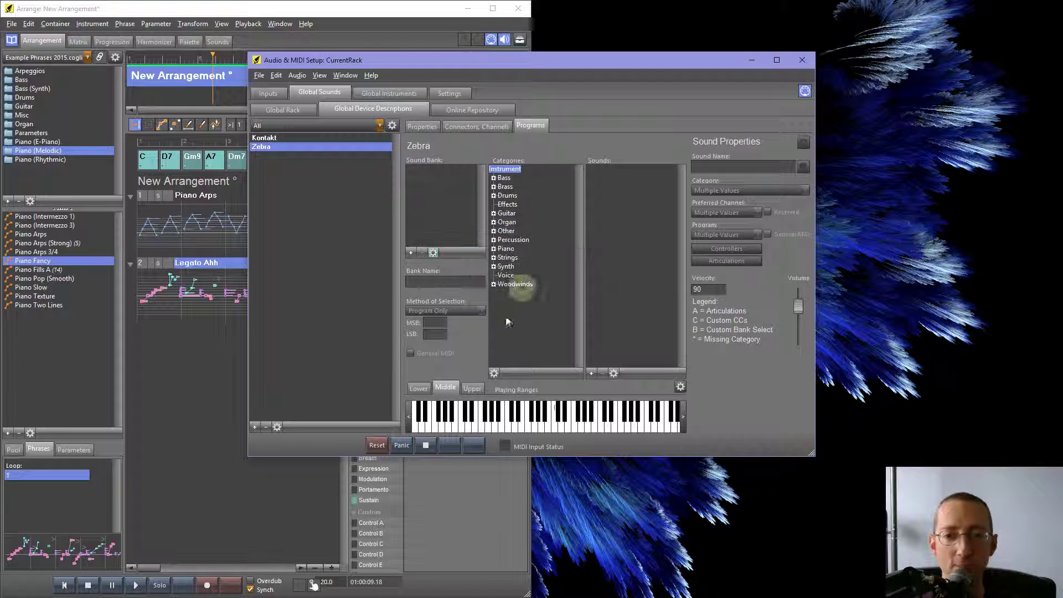
pyautogui.doubleClick(419, 169)
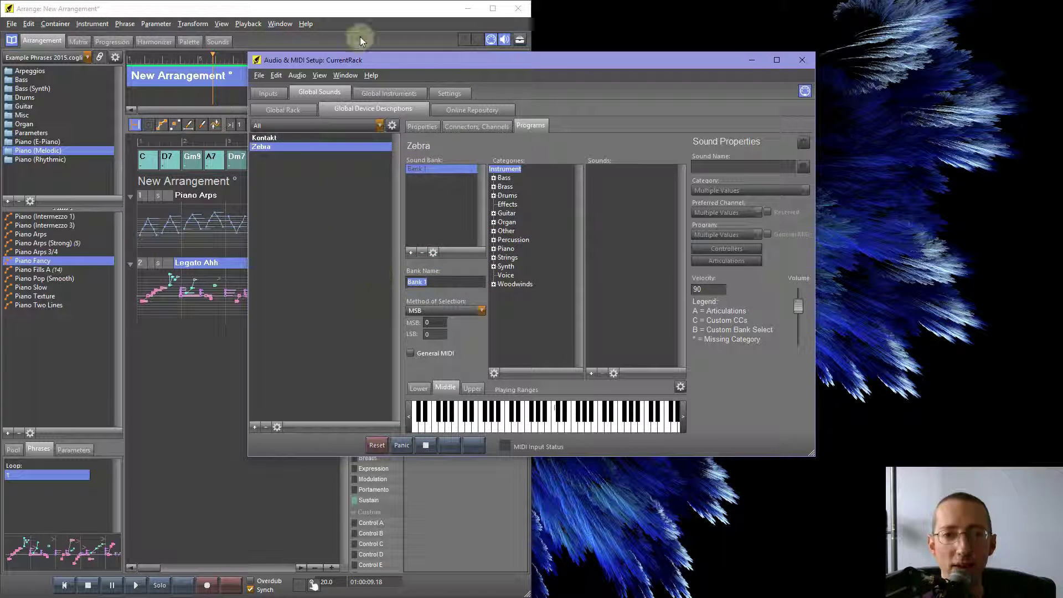
# Open the connected Zebra2 plug-in and show its MIDI Programs patch folder beside the Zebra channel settings
pyautogui.moveTo(385, 62); pyautogui.dragTo(532, 95)
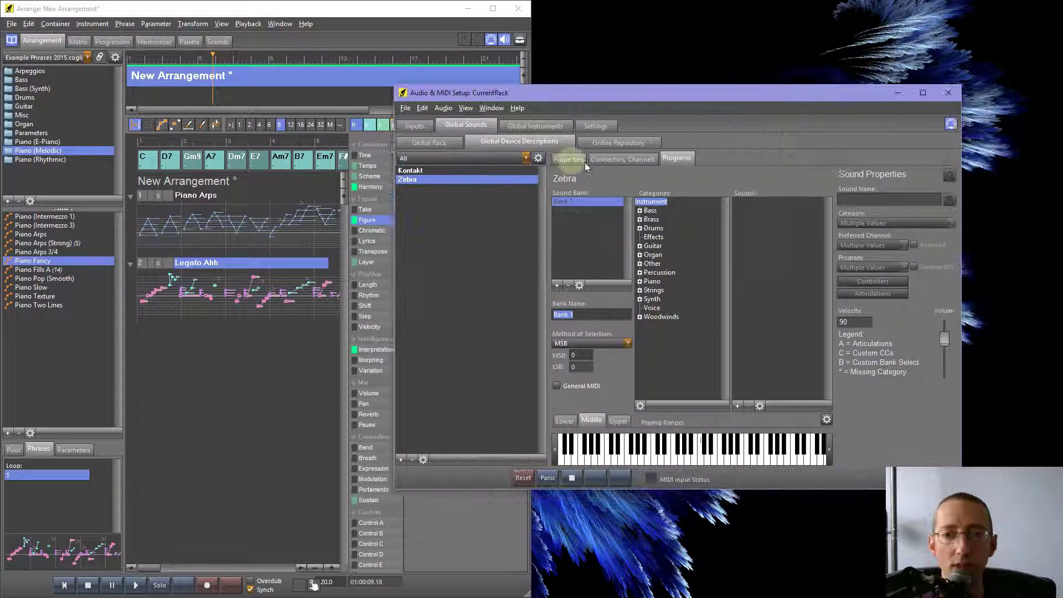
pyautogui.click(612, 162)
pyautogui.click(800, 209)
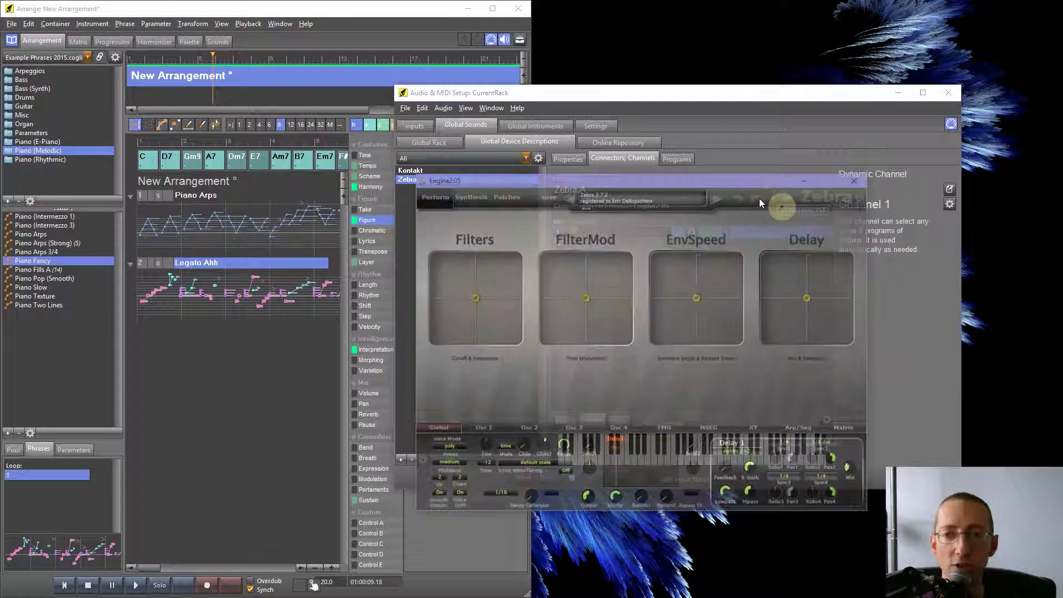
pyautogui.click(504, 195)
pyautogui.click(471, 330)
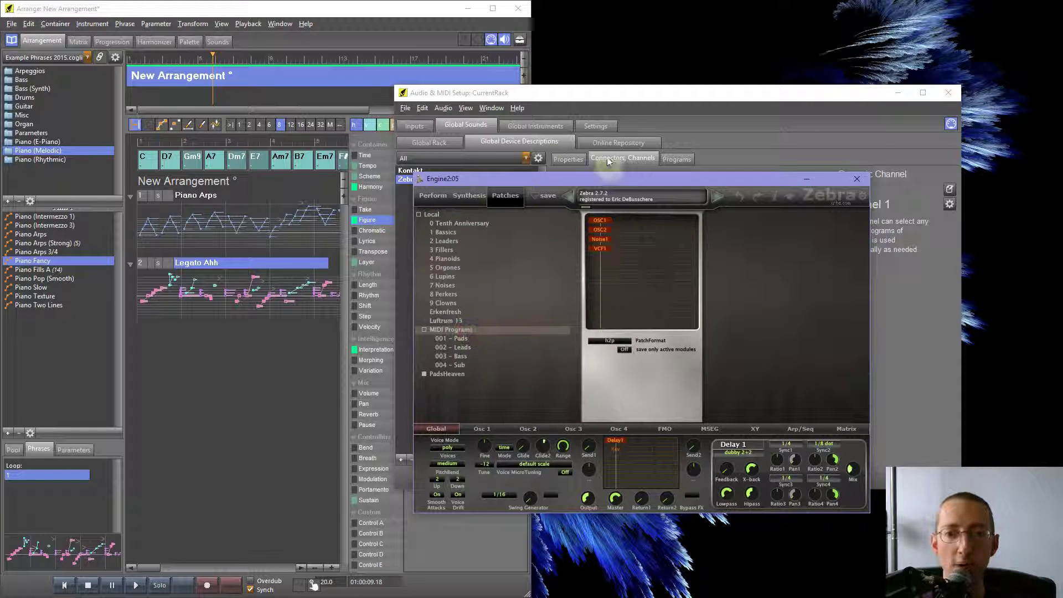
pyautogui.moveTo(600, 181); pyautogui.dragTo(244, 90)
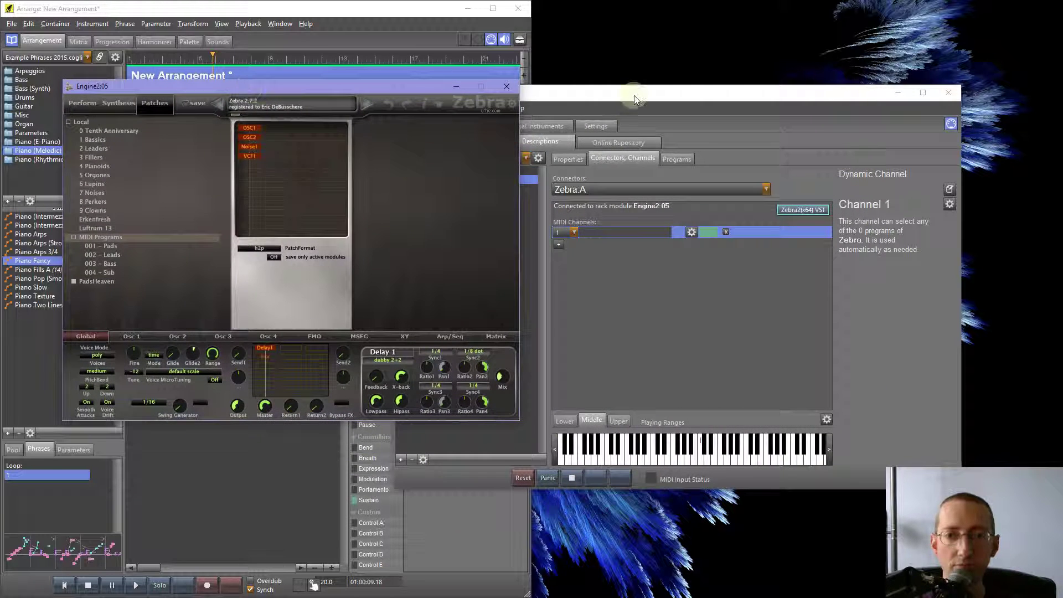
pyautogui.moveTo(634, 96); pyautogui.dragTo(558, 64)
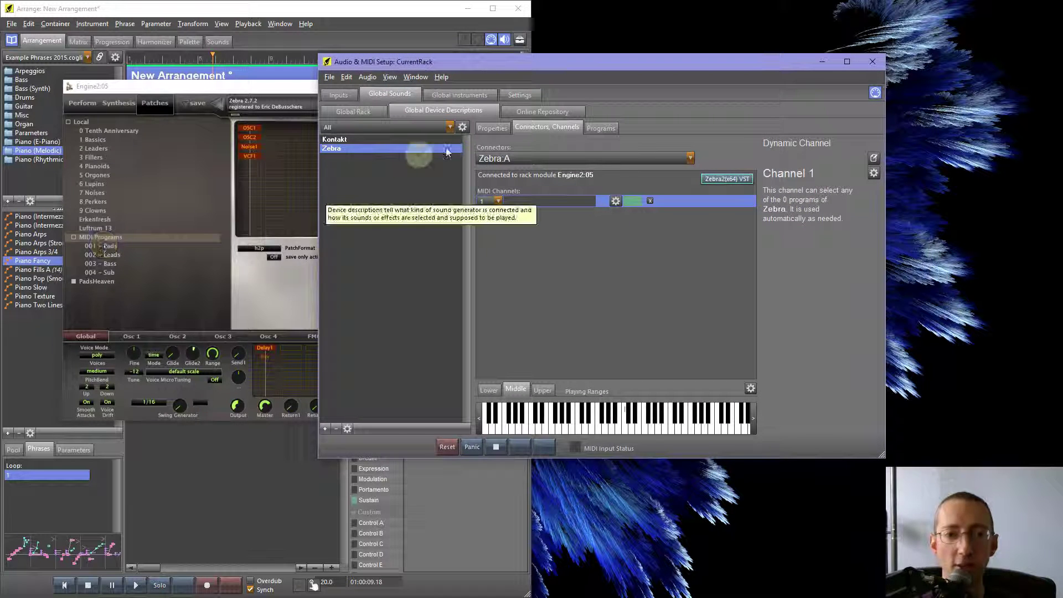
# Add a sound bank named Pads to the Zebra device description with MSB 1 selection, and extract its programs from the plug-in
pyautogui.click(602, 128)
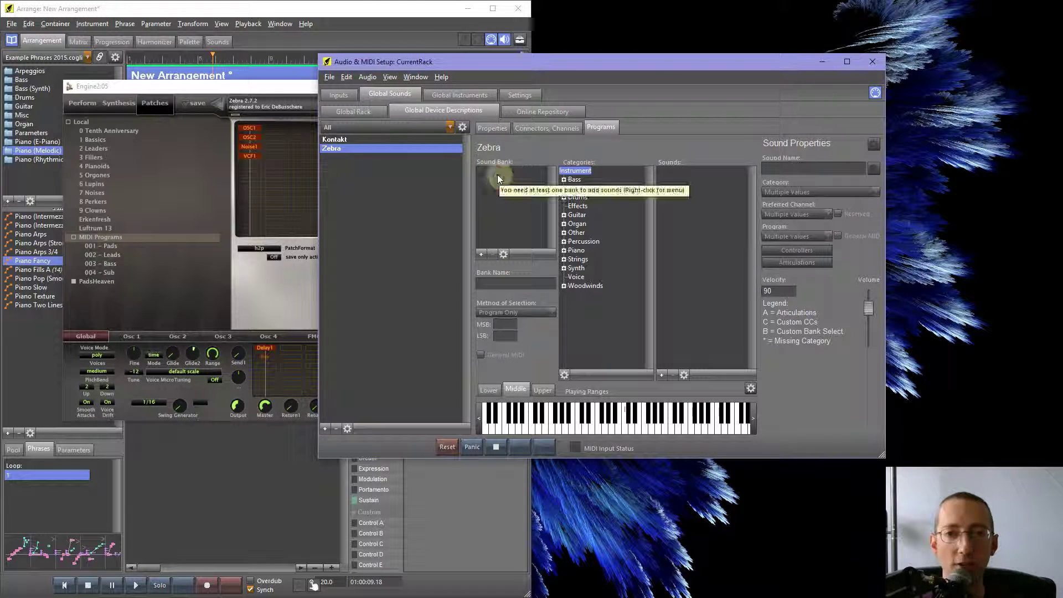
pyautogui.click(515, 284)
pyautogui.write('Pad')
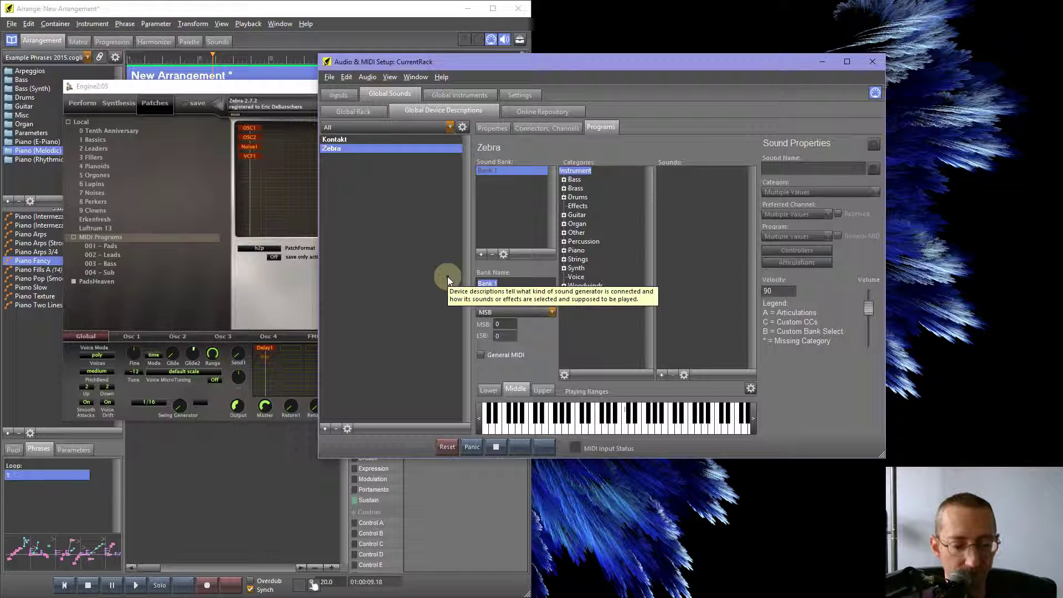
pyautogui.write('s')
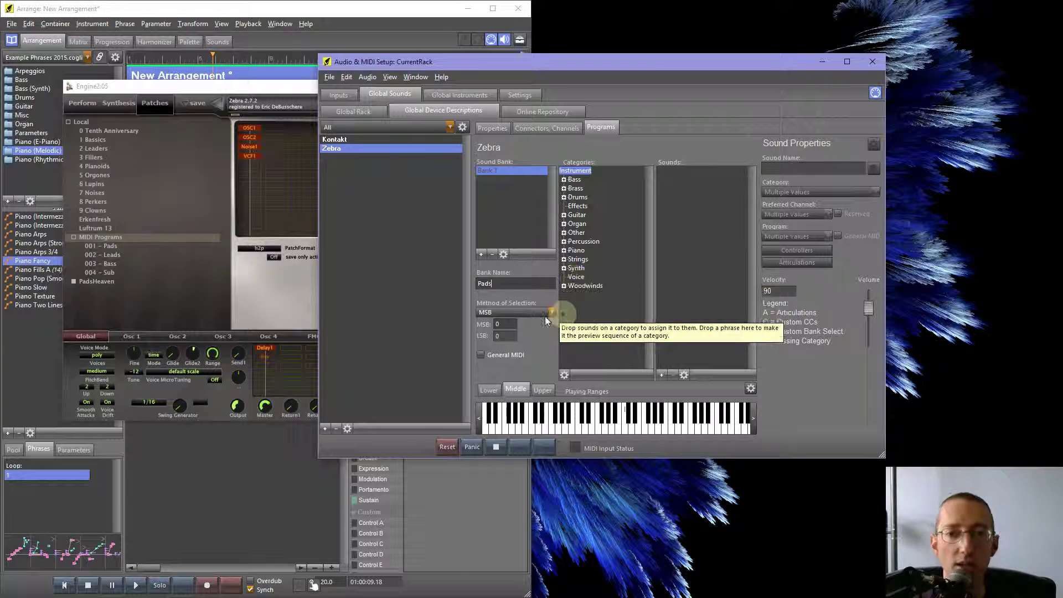
pyautogui.click(502, 324)
pyautogui.write('1')
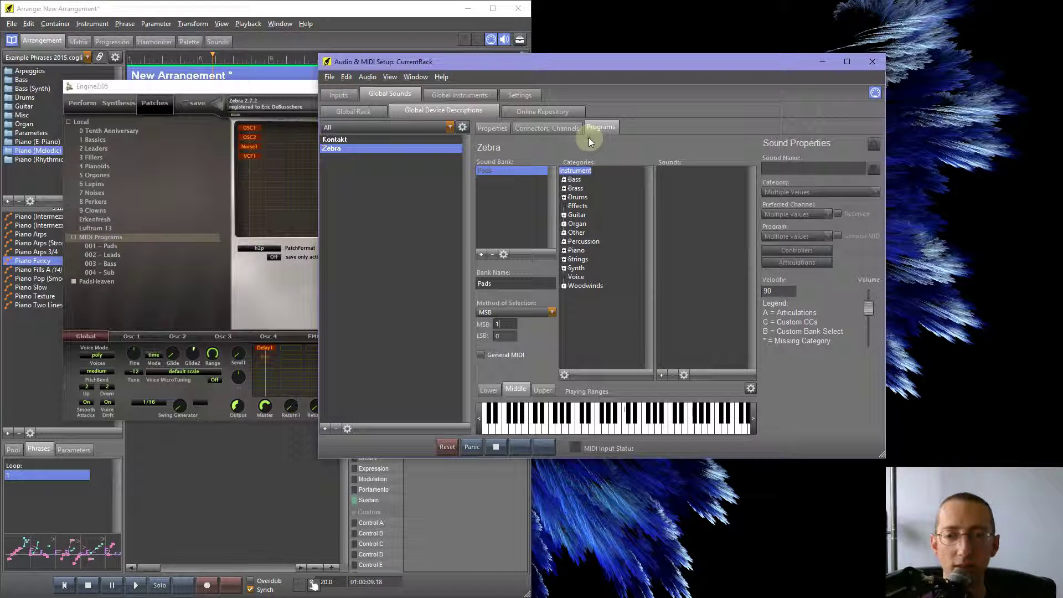
pyautogui.click(504, 254)
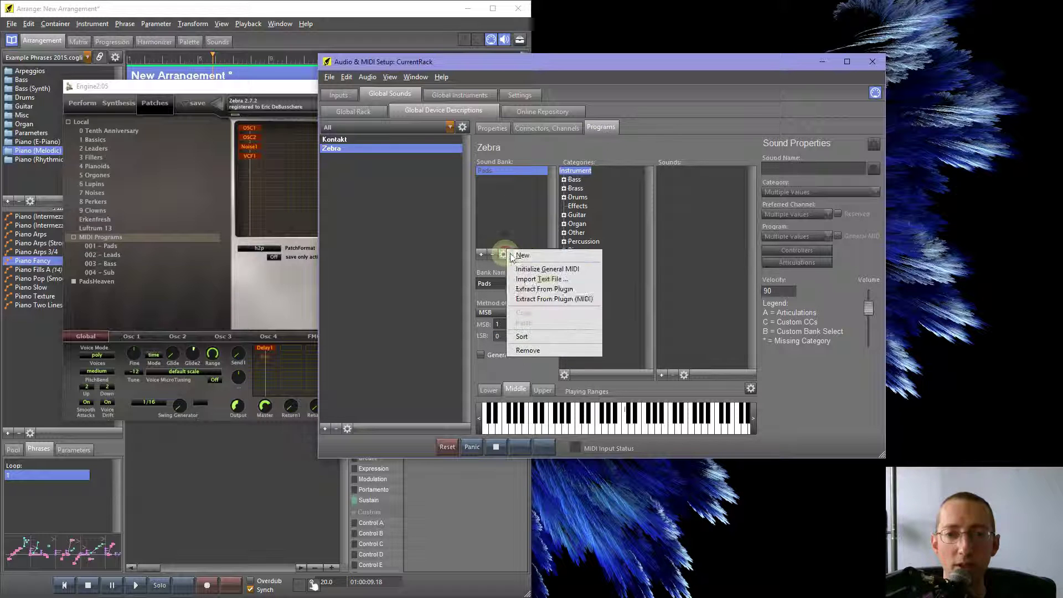
pyautogui.click(547, 289)
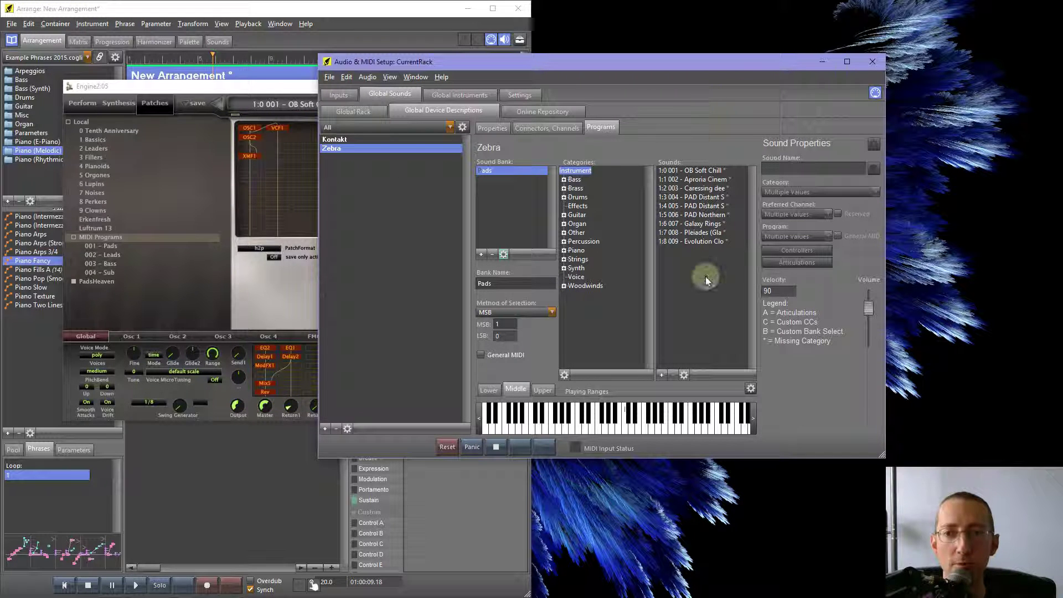
# Assign all extracted sounds of the Pads bank to the Pad category under Synth
pyautogui.click(706, 242)
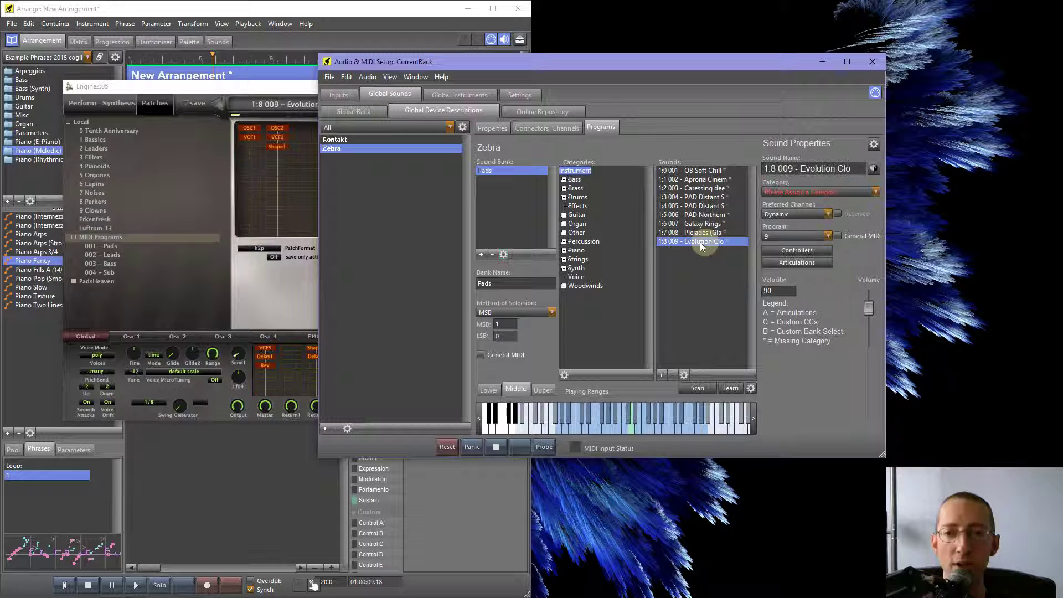
pyautogui.keyDown('shift'); pyautogui.click(702, 172); pyautogui.keyUp('shift')
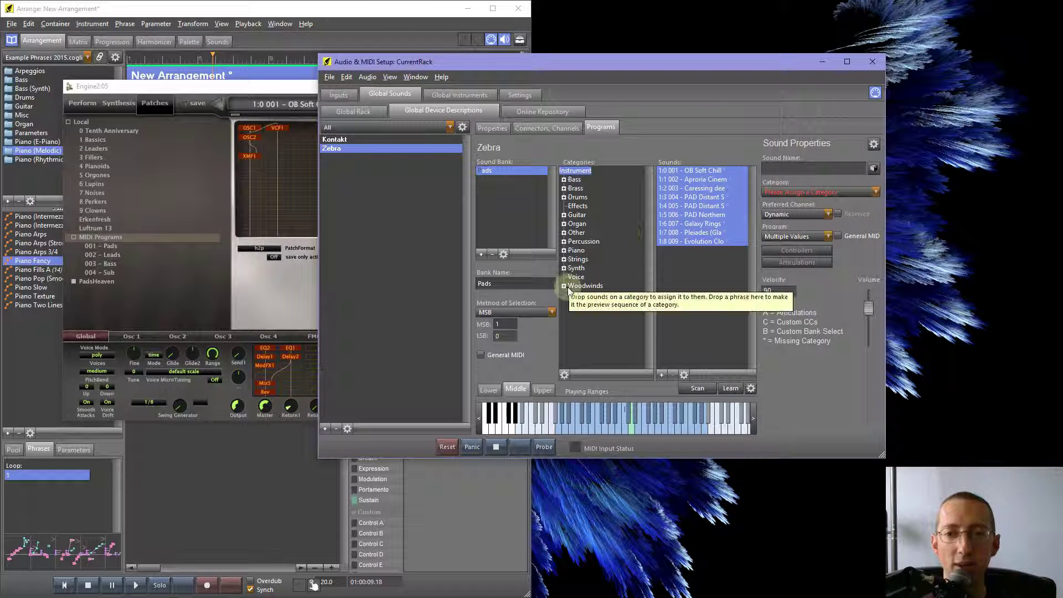
pyautogui.click(564, 269)
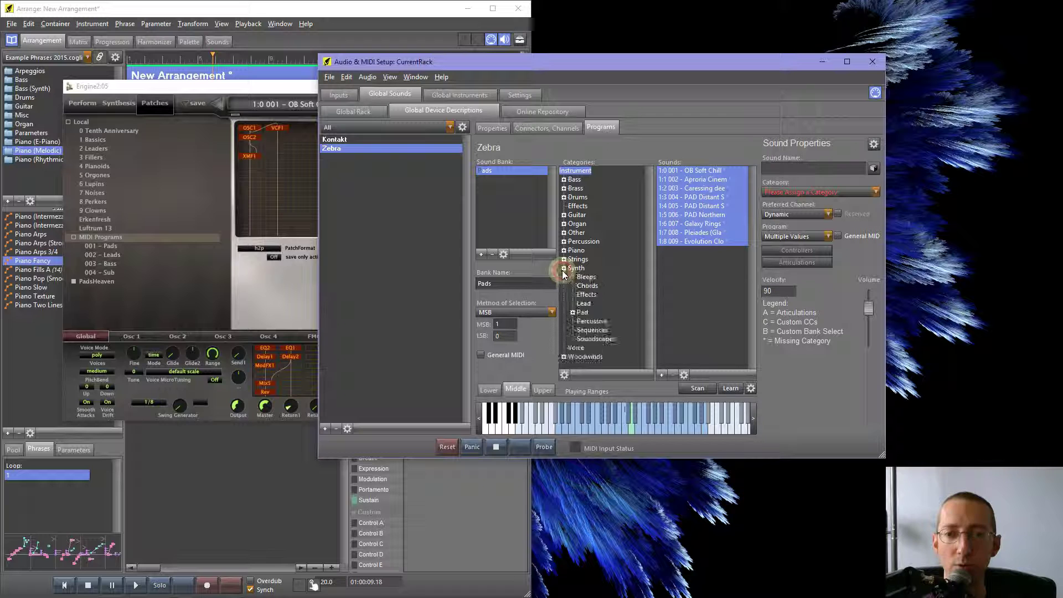
pyautogui.click(573, 313)
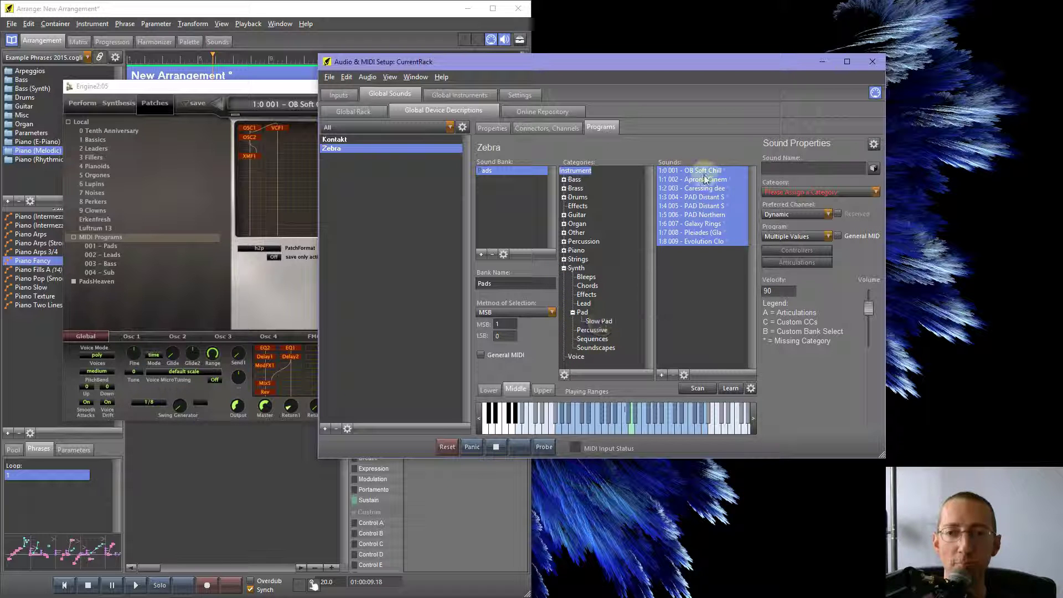
pyautogui.moveTo(699, 172); pyautogui.dragTo(590, 312)
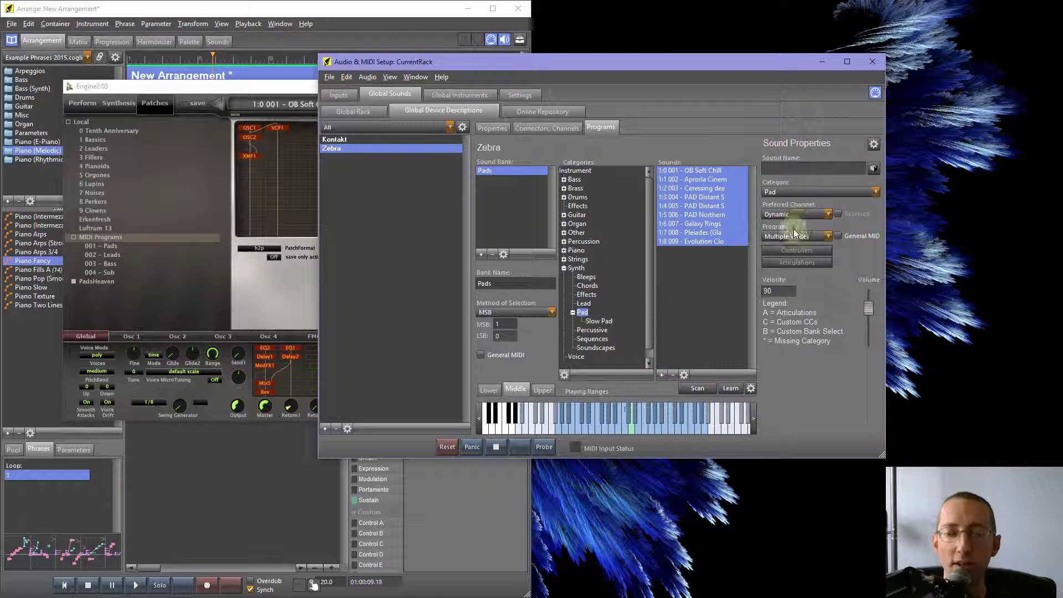
# Add a second sound bank named Leads with MSB 2 selection, and extract its programs from the plug-in
pyautogui.click(481, 255)
pyautogui.tripleClick(518, 283)
pyautogui.write('L')
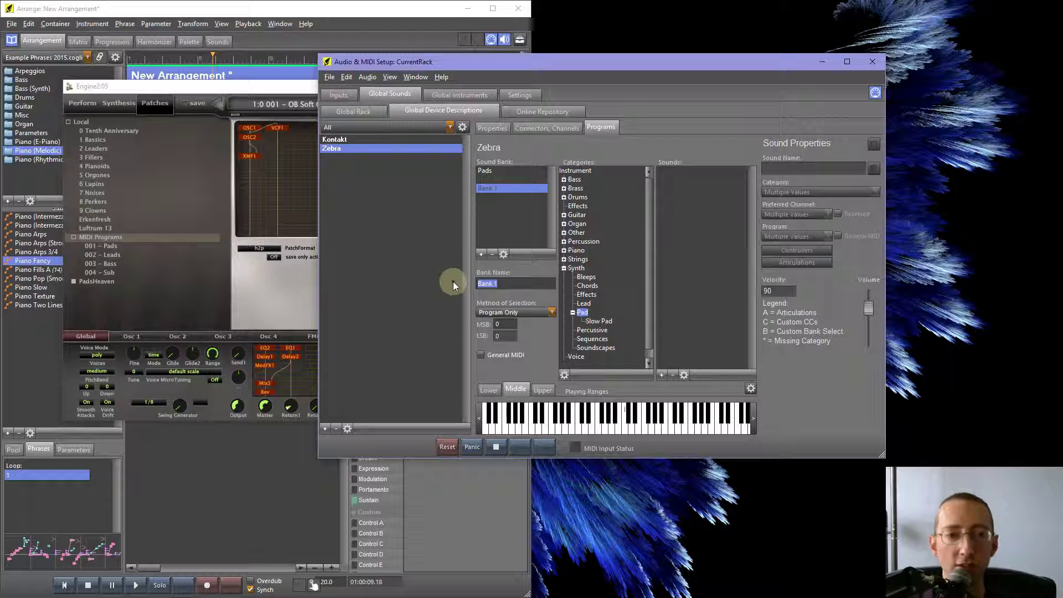
pyautogui.write('eads')
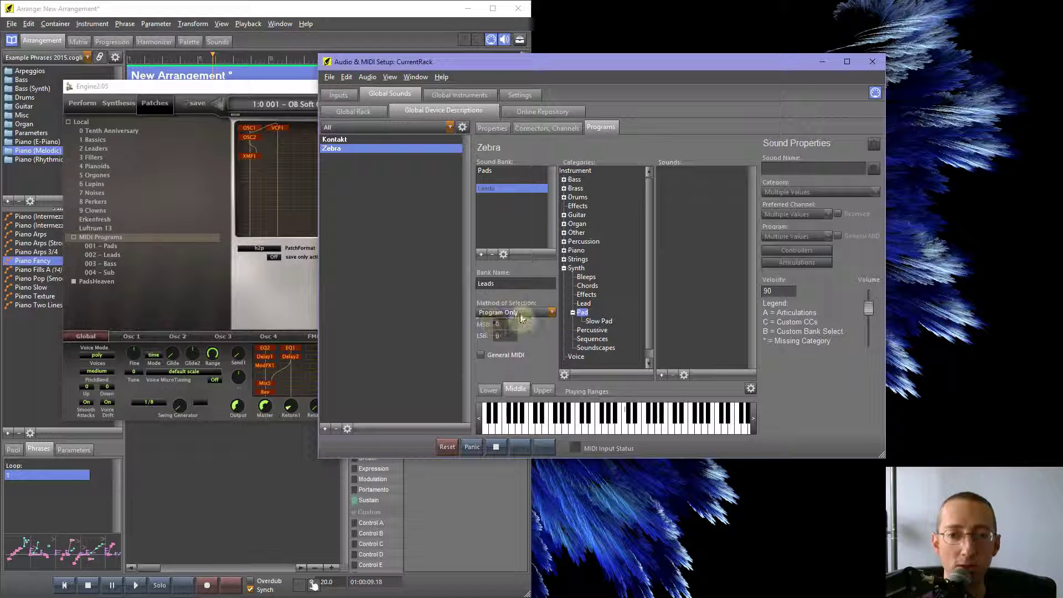
pyautogui.click(520, 313)
pyautogui.click(505, 333)
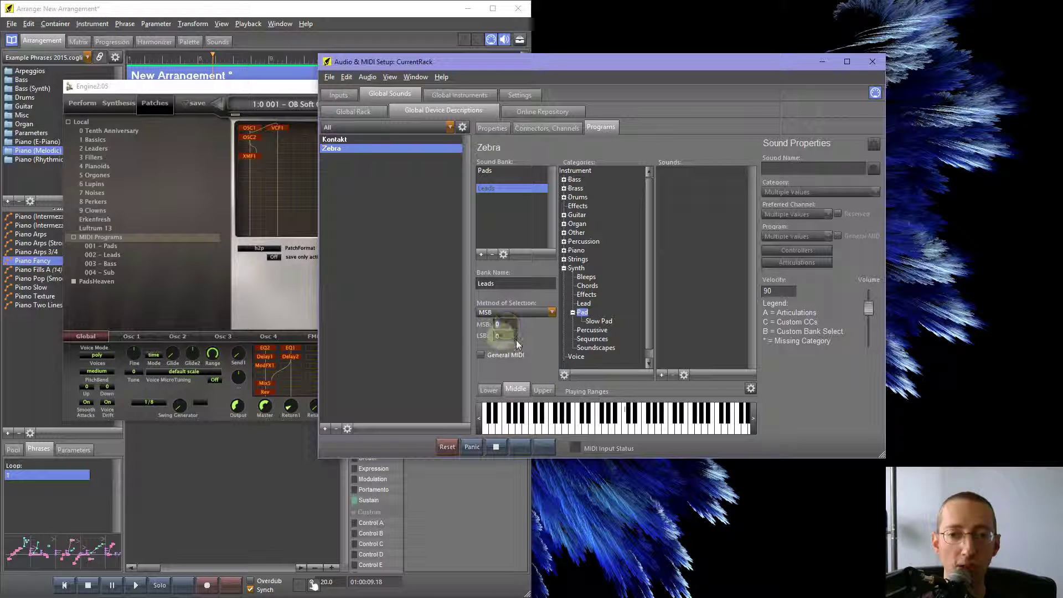
pyautogui.click(503, 255)
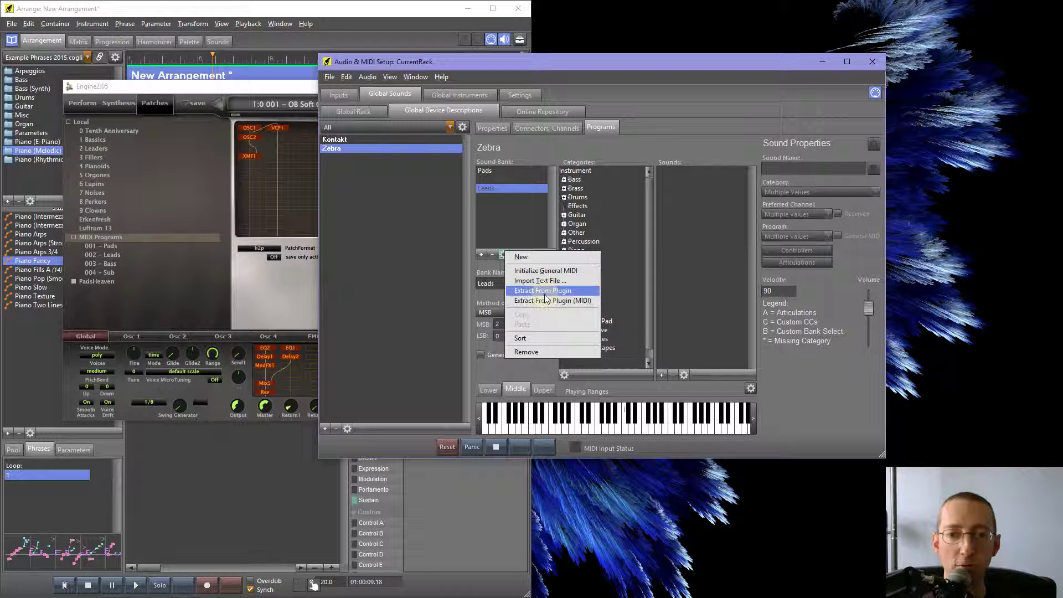
pyautogui.click(544, 294)
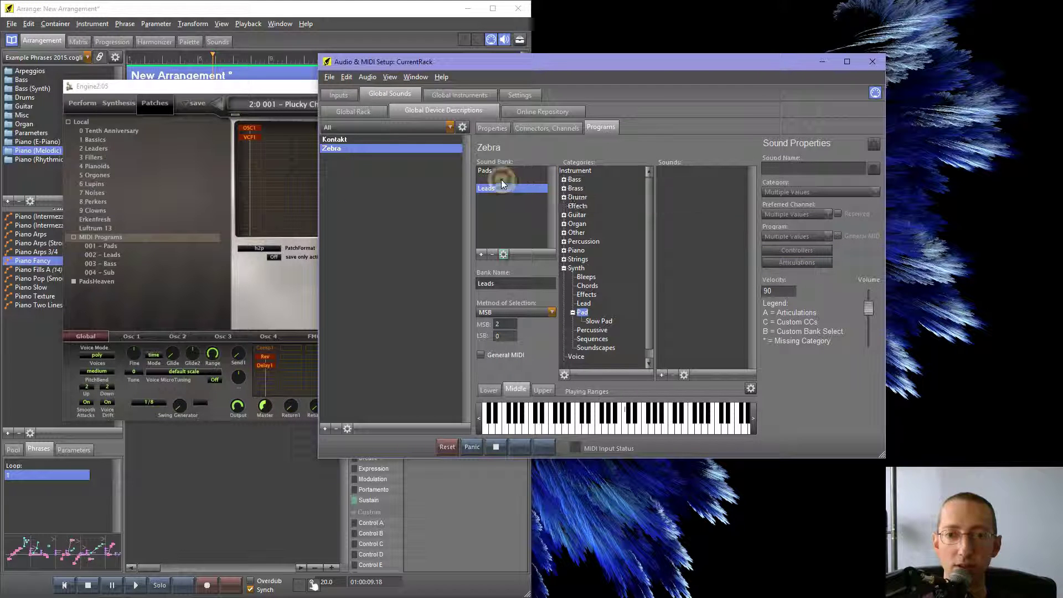
# Assign all sounds of the Leads bank to the Lead category under Synth, and remove the User Additions bank
pyautogui.click(486, 172)
pyautogui.click(488, 186)
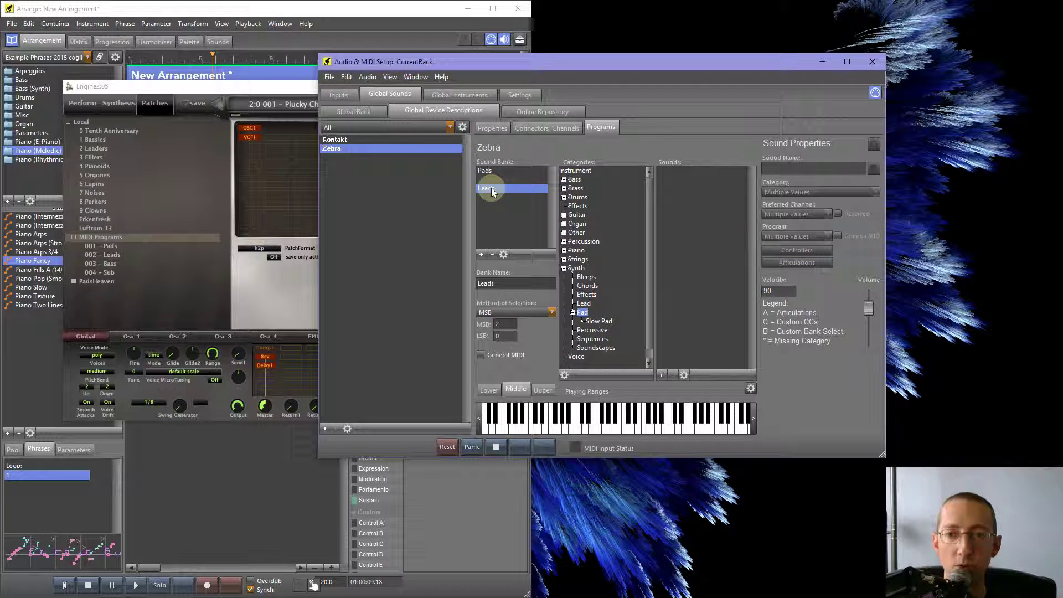
pyautogui.click(577, 172)
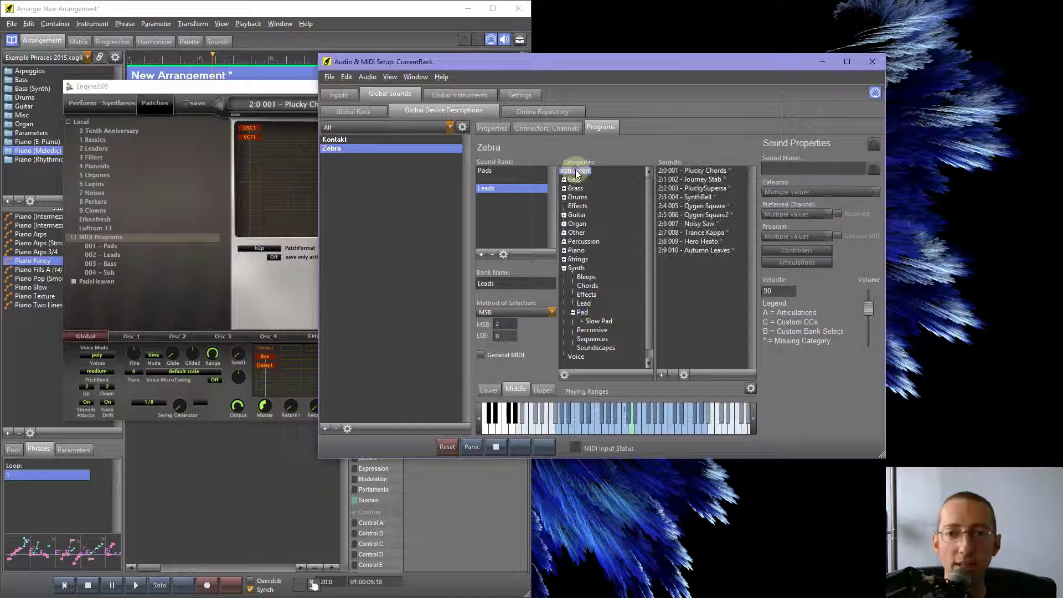
pyautogui.click(685, 171)
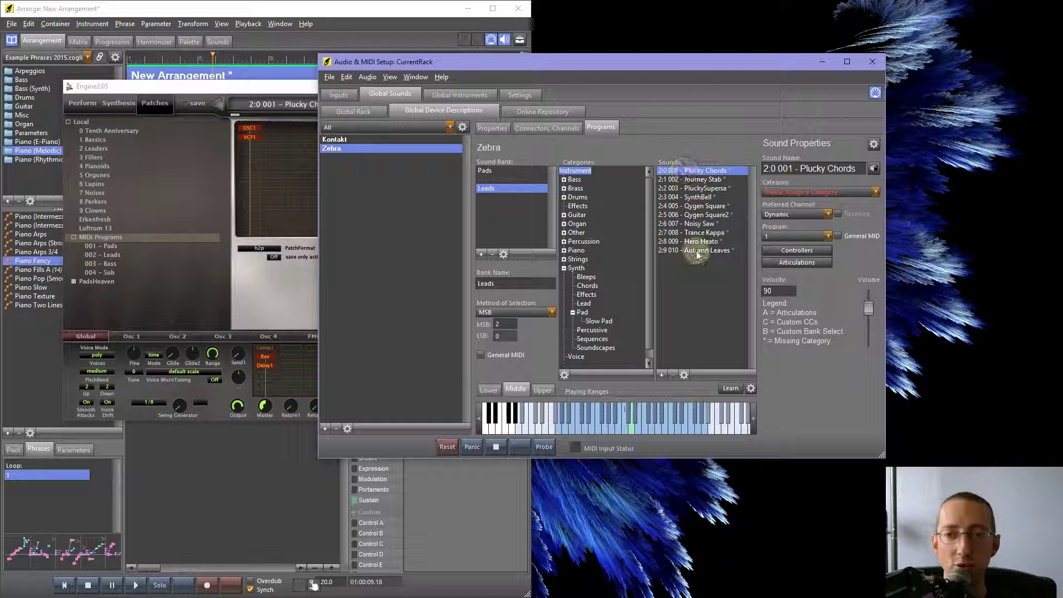
pyautogui.keyDown('shift'); pyautogui.click(694, 250); pyautogui.keyUp('shift')
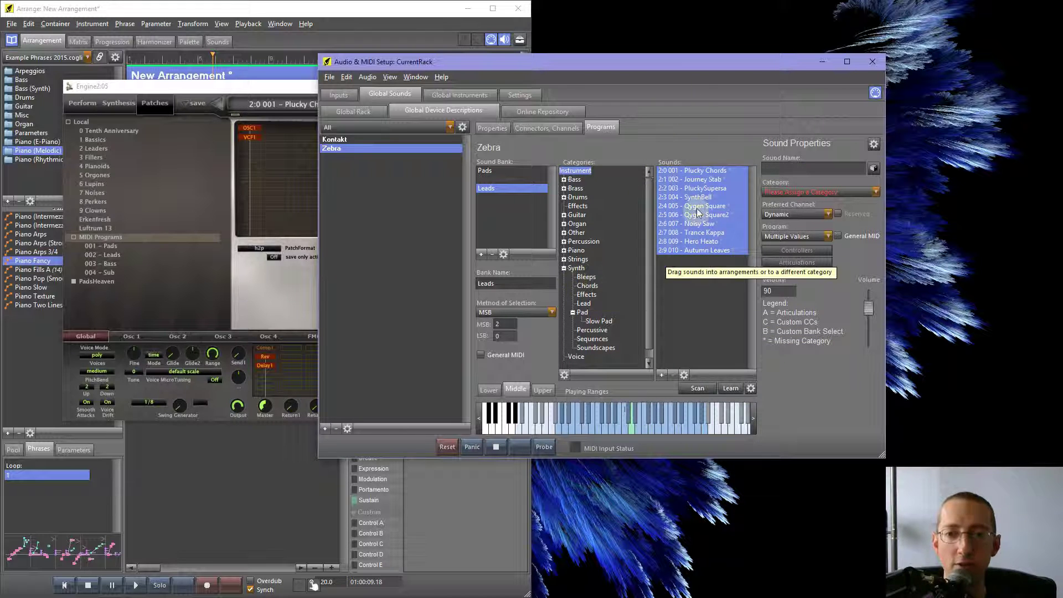
pyautogui.moveTo(698, 181); pyautogui.dragTo(590, 305)
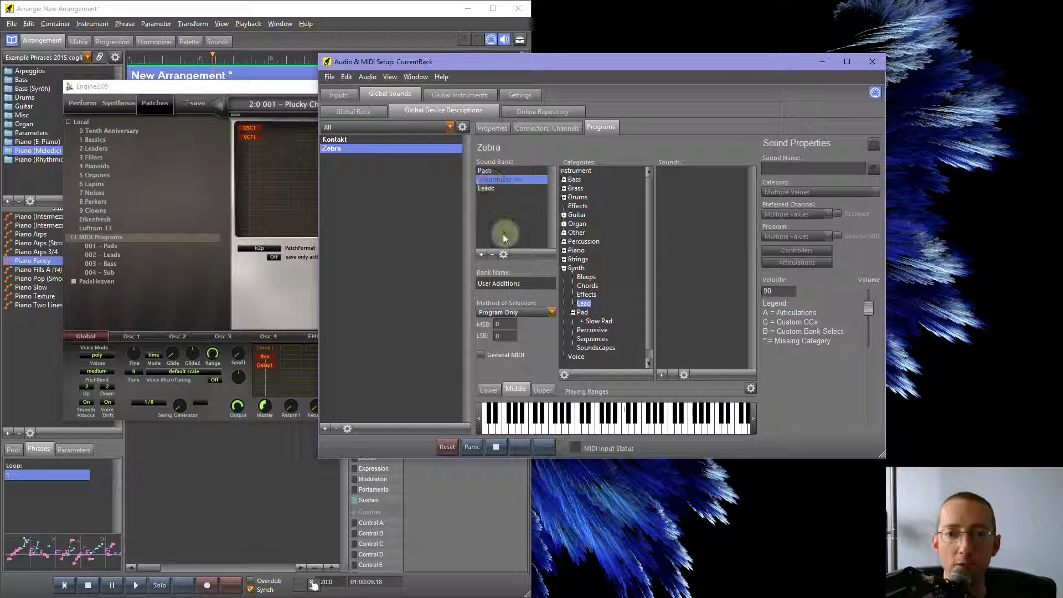
pyautogui.click(492, 255)
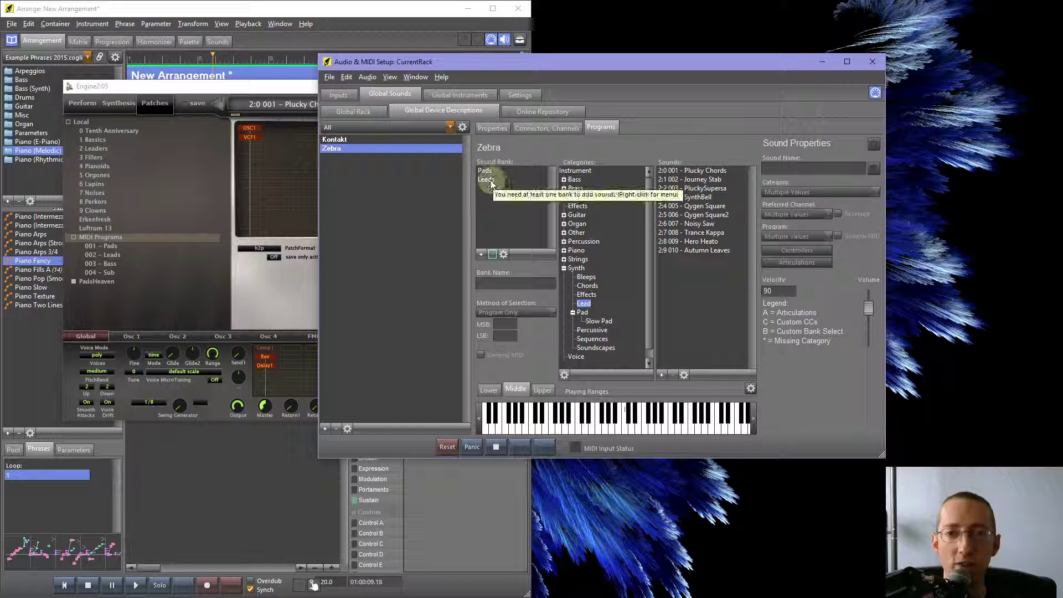
# Compare the Pads and Leads banks with the plug-in's MIDI Programs folders, and save the setup
pyautogui.click(490, 179)
pyautogui.click(108, 260)
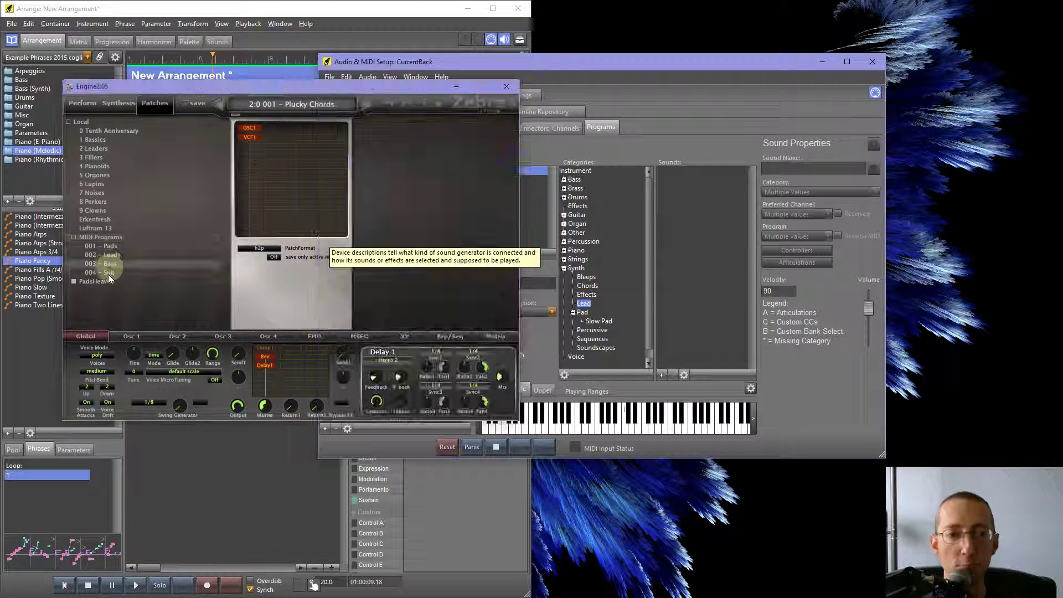
pyautogui.click(105, 255)
pyautogui.click(102, 246)
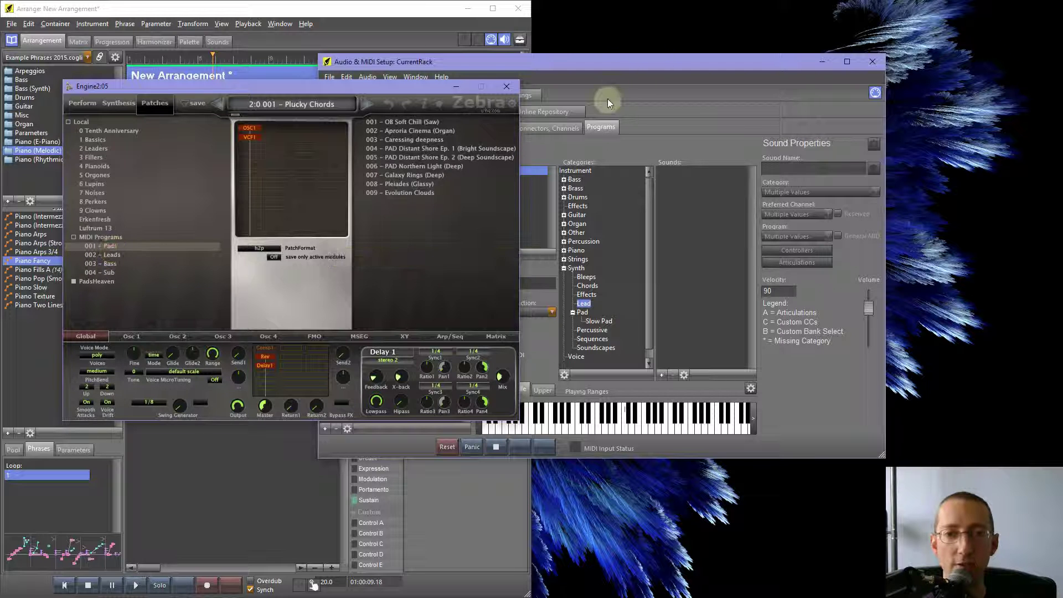
pyautogui.moveTo(600, 68); pyautogui.dragTo(614, 75)
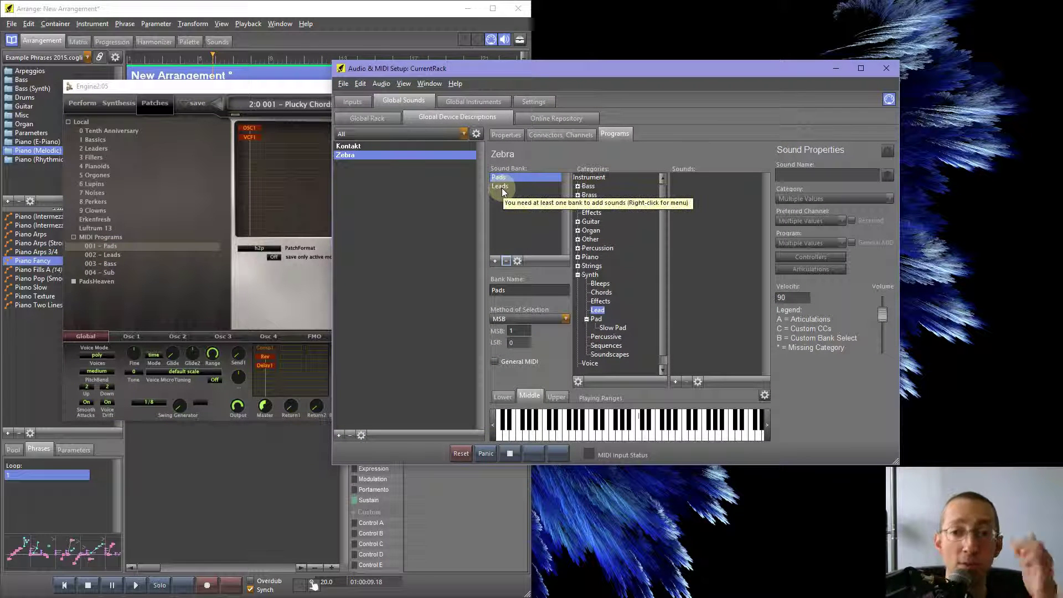
pyautogui.click(500, 186)
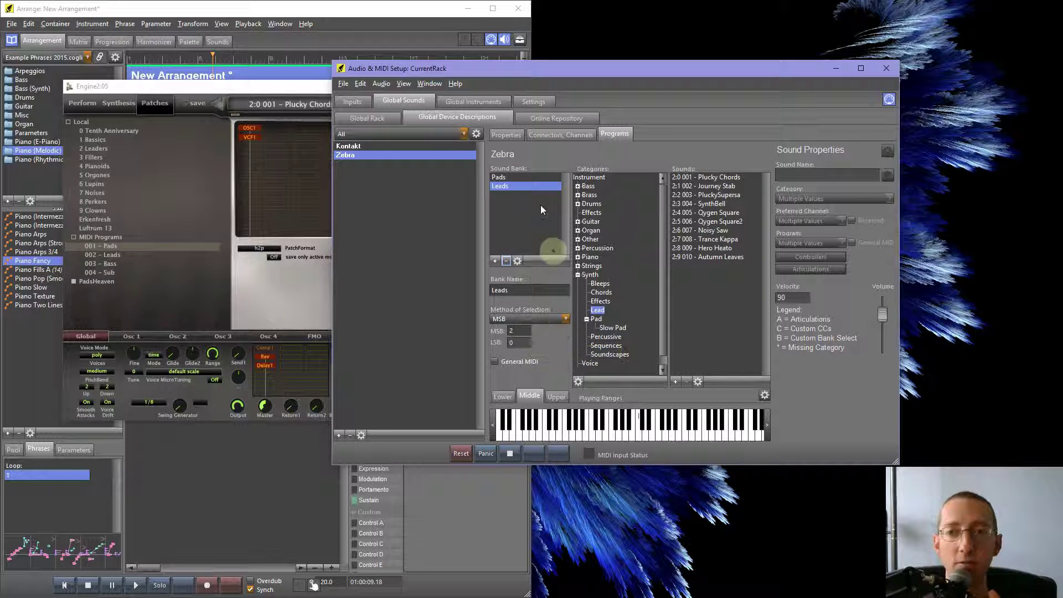
pyautogui.click(504, 177)
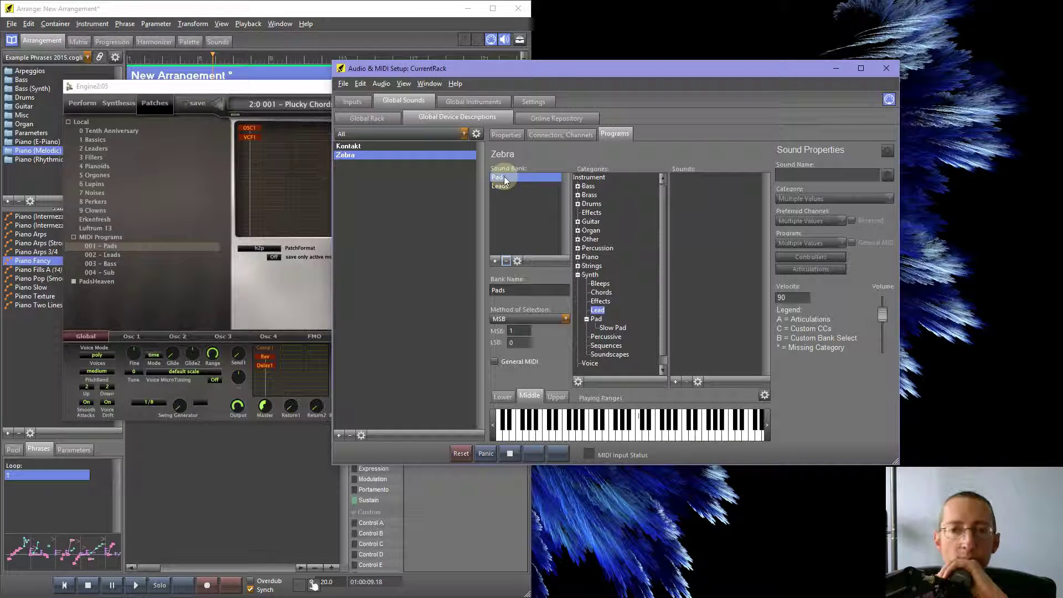
pyautogui.click(589, 178)
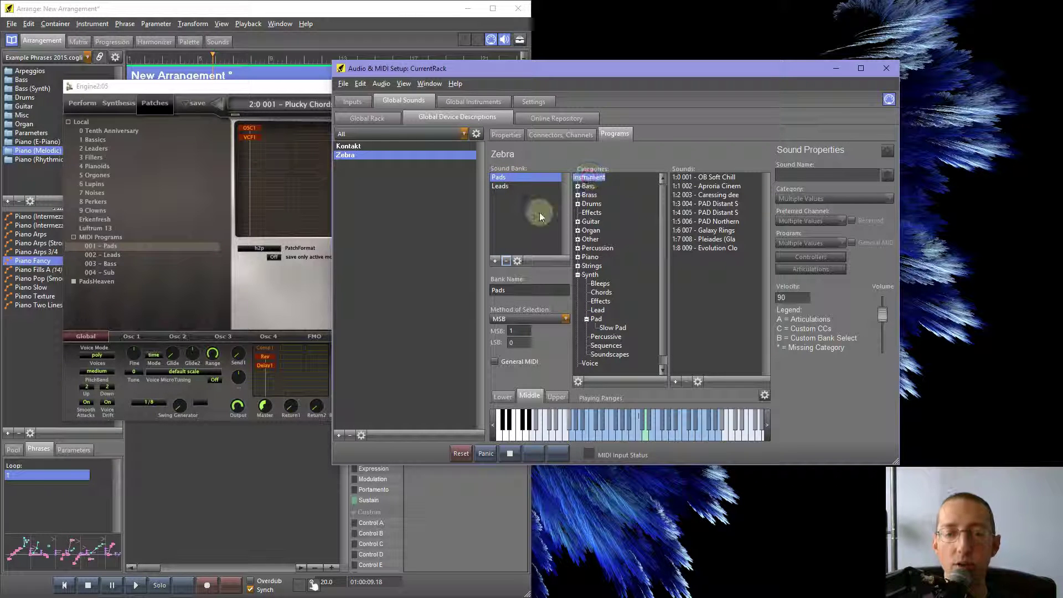
pyautogui.hotkey('ctrl', 's')
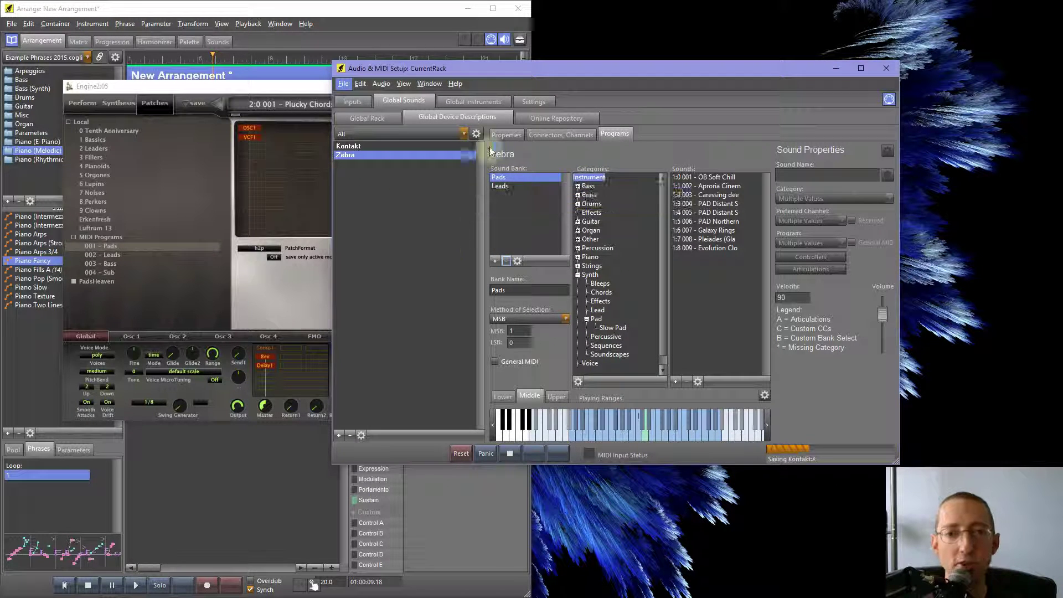
# Add connectors Zebra:B and Zebra:C to the Zebra device description, leaving the optional names blank, and return to the global rack
pyautogui.click(367, 118)
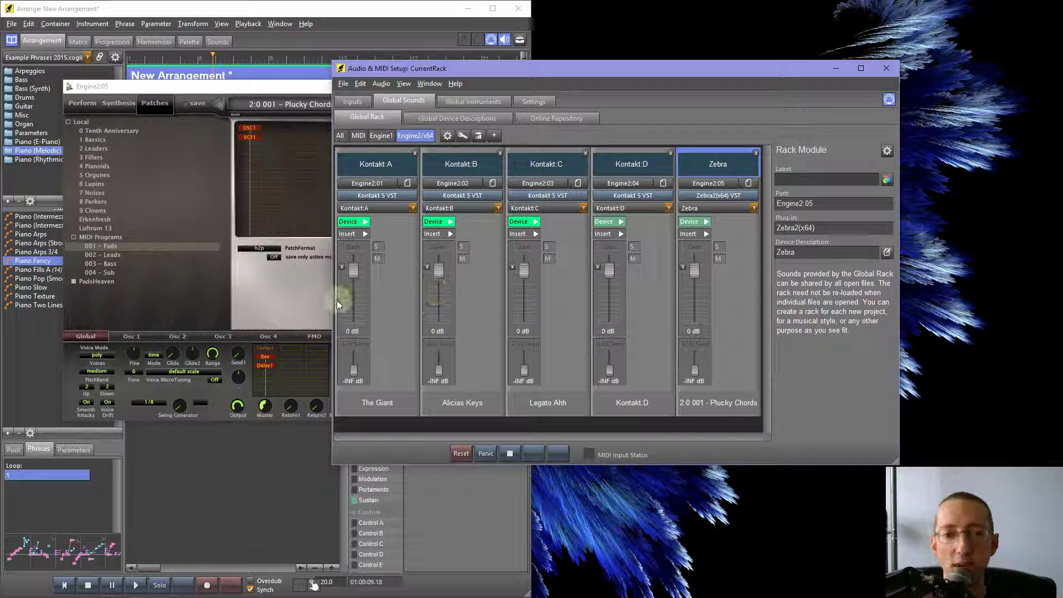
pyautogui.click(440, 118)
pyautogui.click(551, 135)
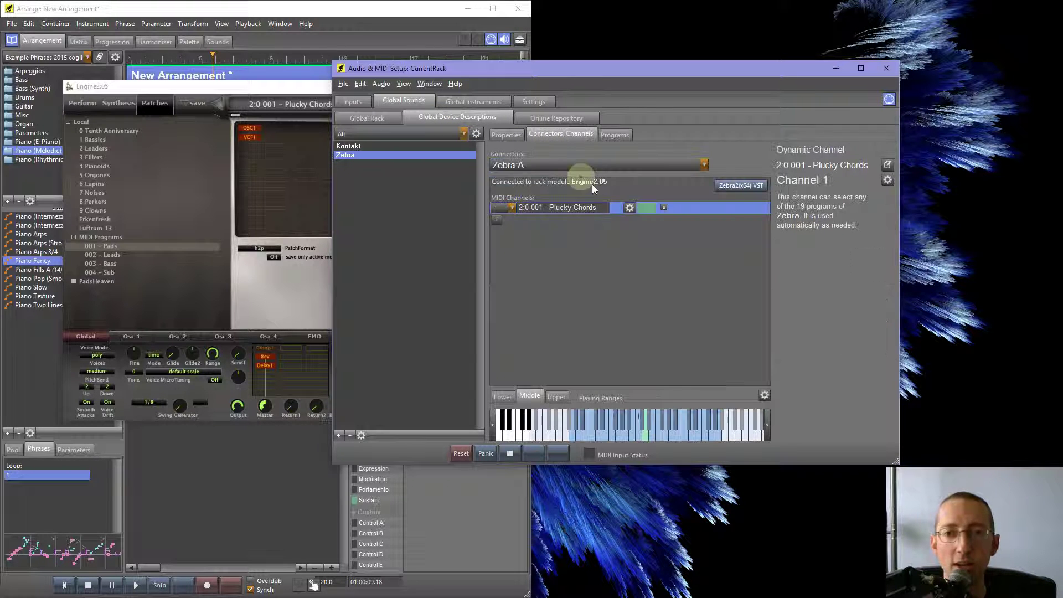
pyautogui.click(568, 167)
pyautogui.click(519, 200)
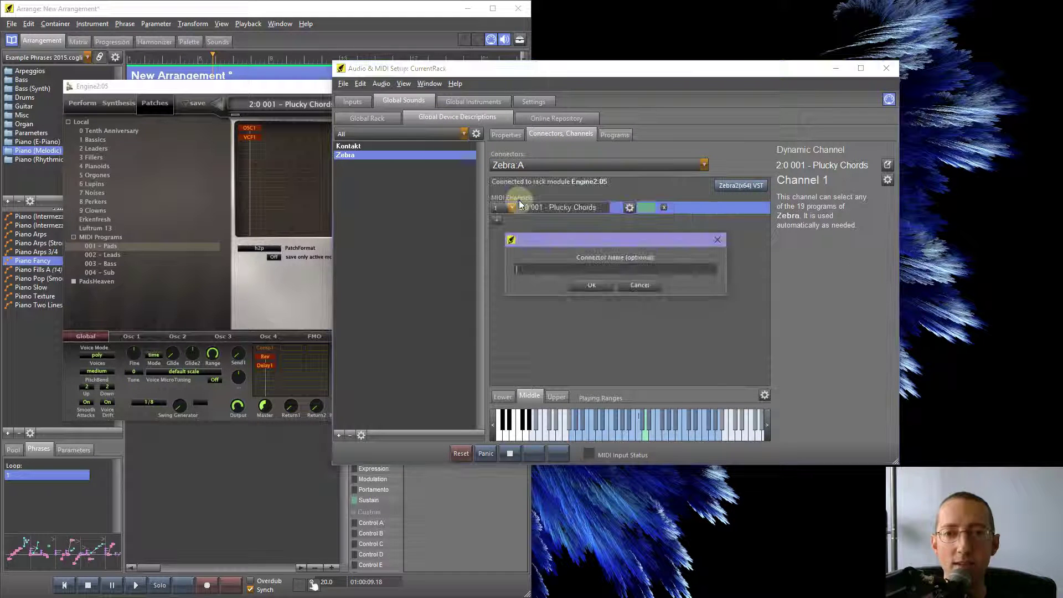
pyautogui.press('Return')
pyautogui.click(526, 167)
pyautogui.click(523, 203)
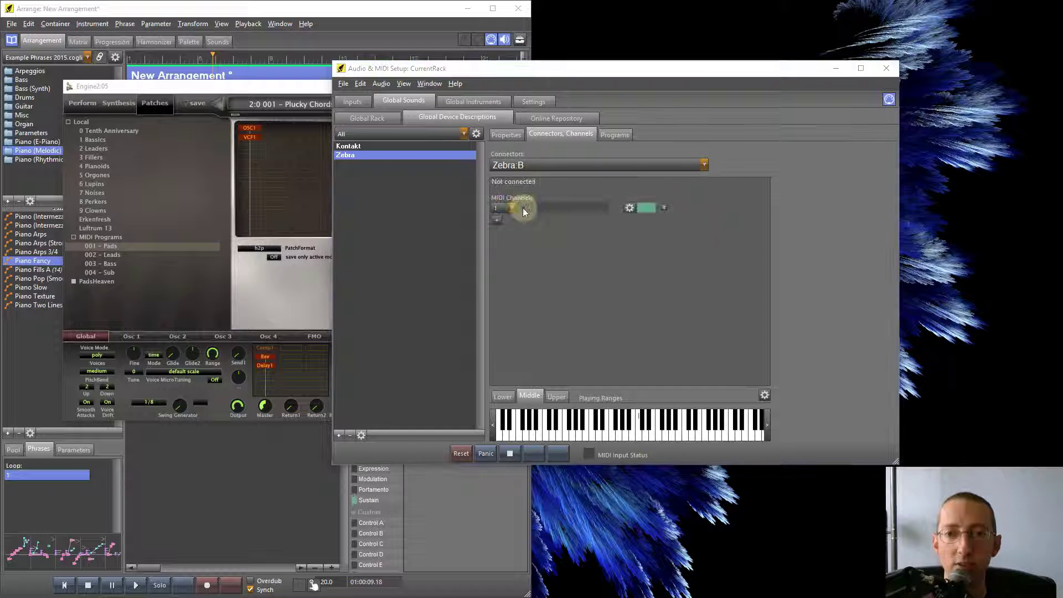
pyautogui.press('Return')
pyautogui.click(524, 168)
pyautogui.click(518, 220)
pyautogui.press('Return')
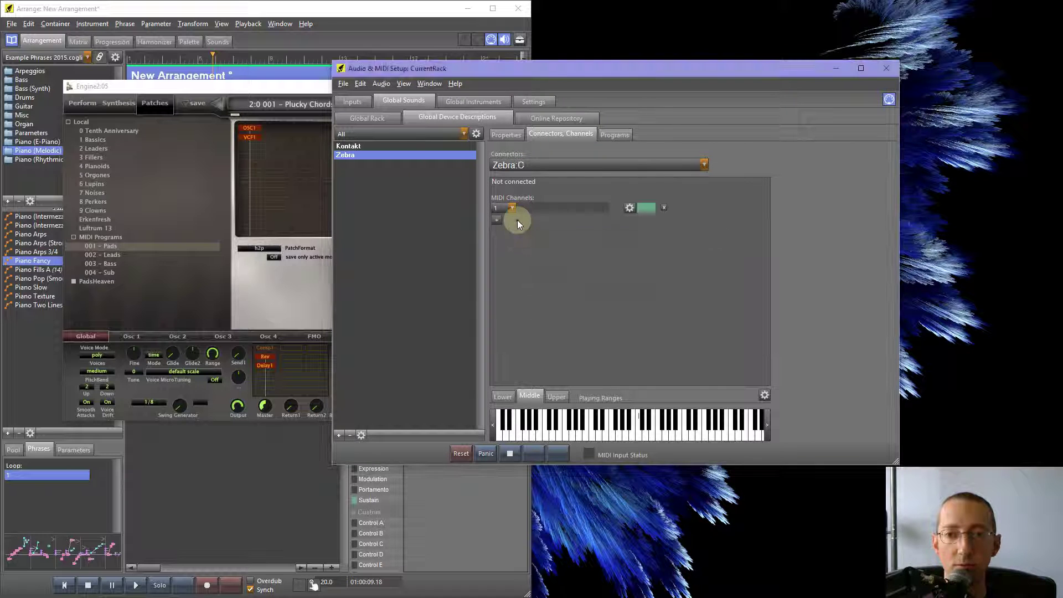
pyautogui.click(367, 118)
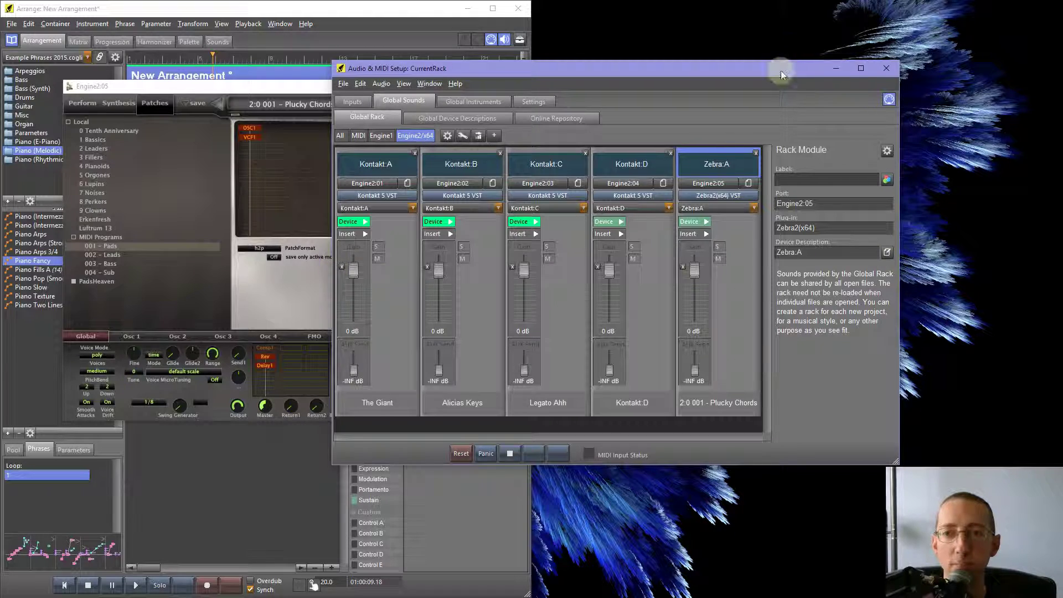
# Widen the Audio & MIDI Setup window and add three new modules to the global rack's Engine2/x64 engine
pyautogui.moveTo(781, 70); pyautogui.dragTo(478, 15)
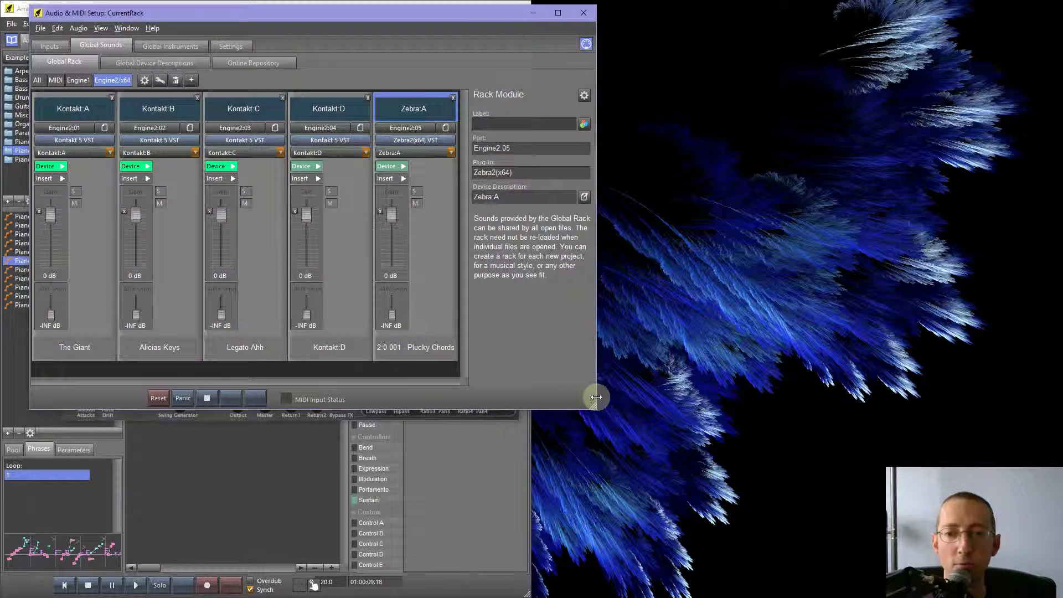
pyautogui.moveTo(593, 400); pyautogui.dragTo(1040, 341)
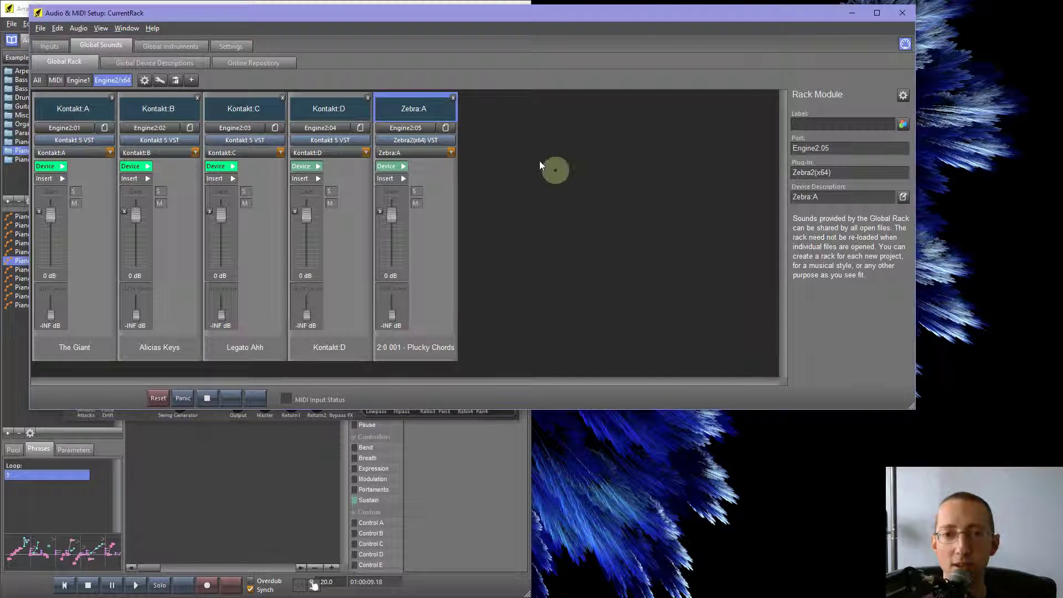
pyautogui.click(191, 80)
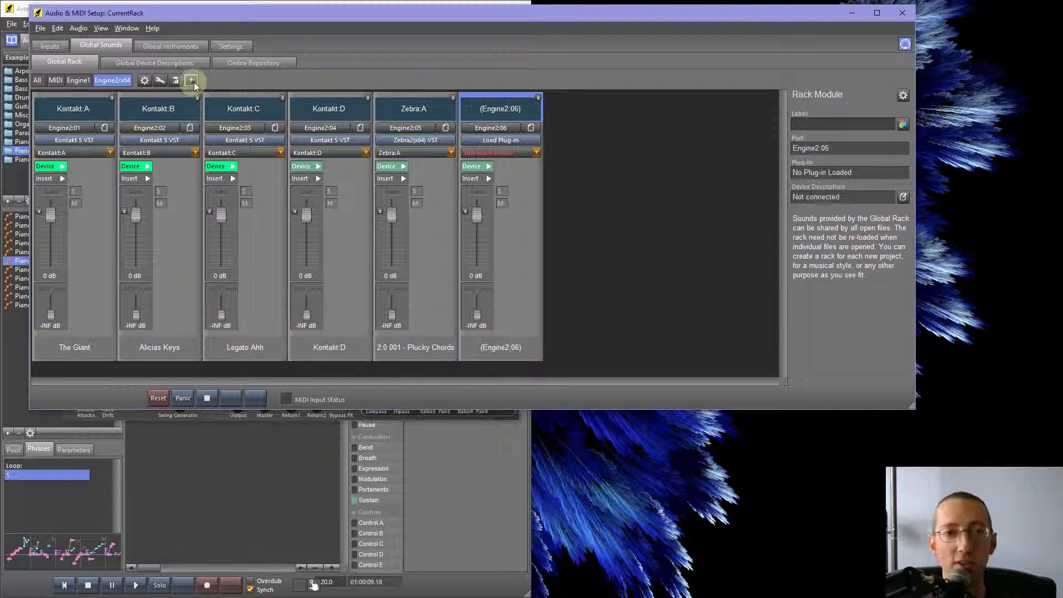
pyautogui.click(191, 81)
pyautogui.click(191, 81)
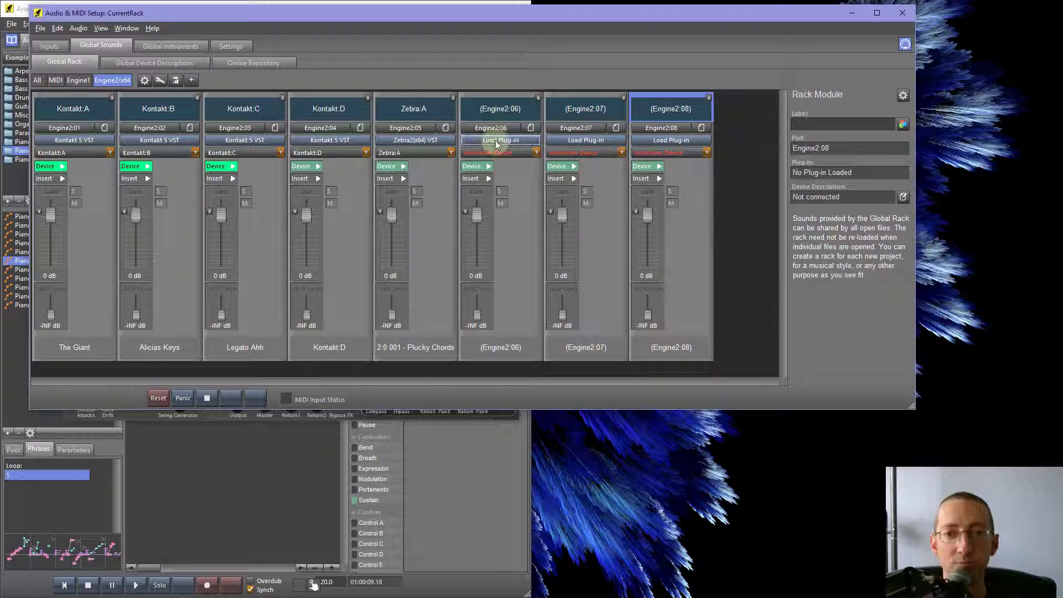
# Load the Zebra2(x64) instrument into rack modules Engine2:06, Engine2:07 and Engine2:08, and close the plug-in windows
pyautogui.click(499, 140)
pyautogui.moveTo(511, 145)
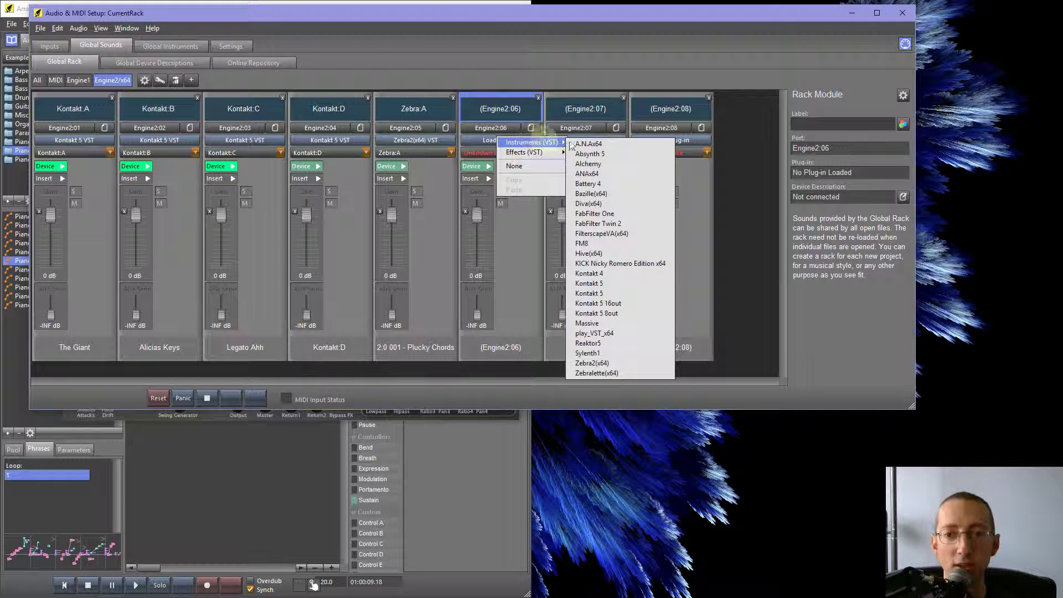
pyautogui.click(592, 364)
pyautogui.click(603, 141)
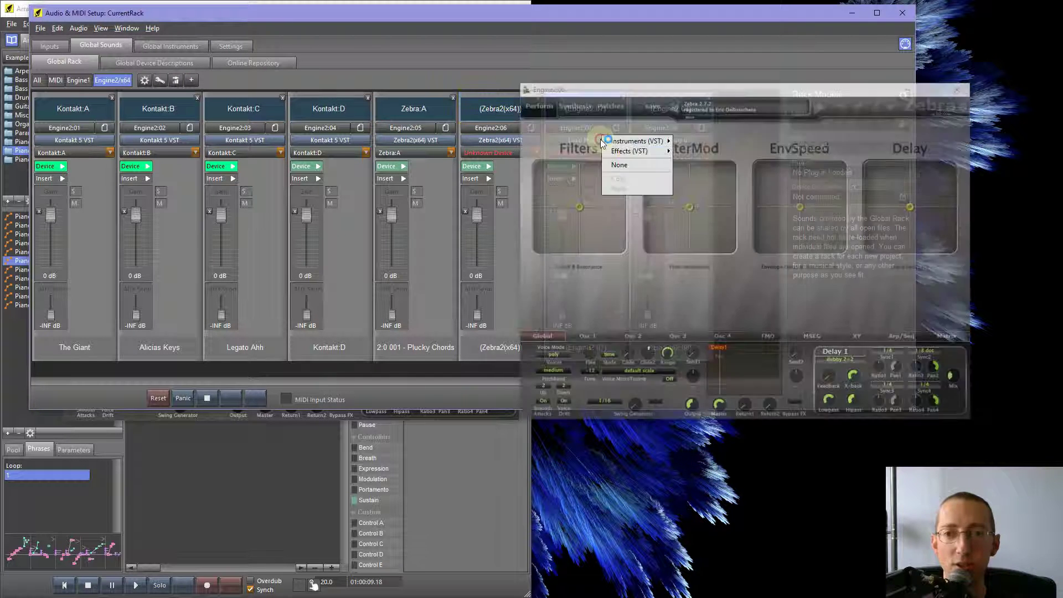
pyautogui.moveTo(609, 141)
pyautogui.click(708, 364)
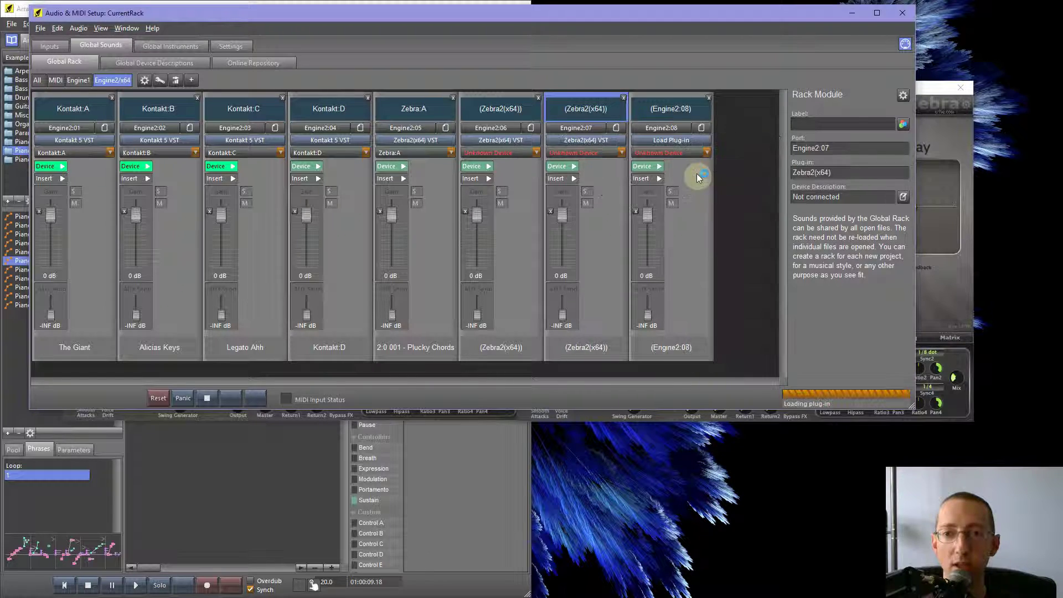
pyautogui.click(981, 88)
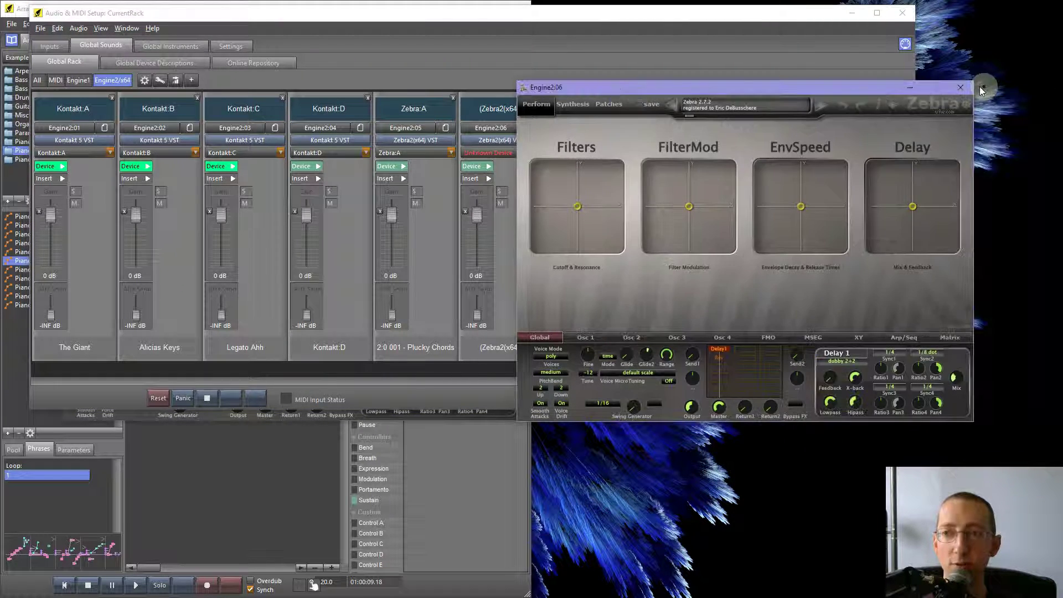
pyautogui.click(961, 87)
pyautogui.click(664, 140)
pyautogui.moveTo(697, 140)
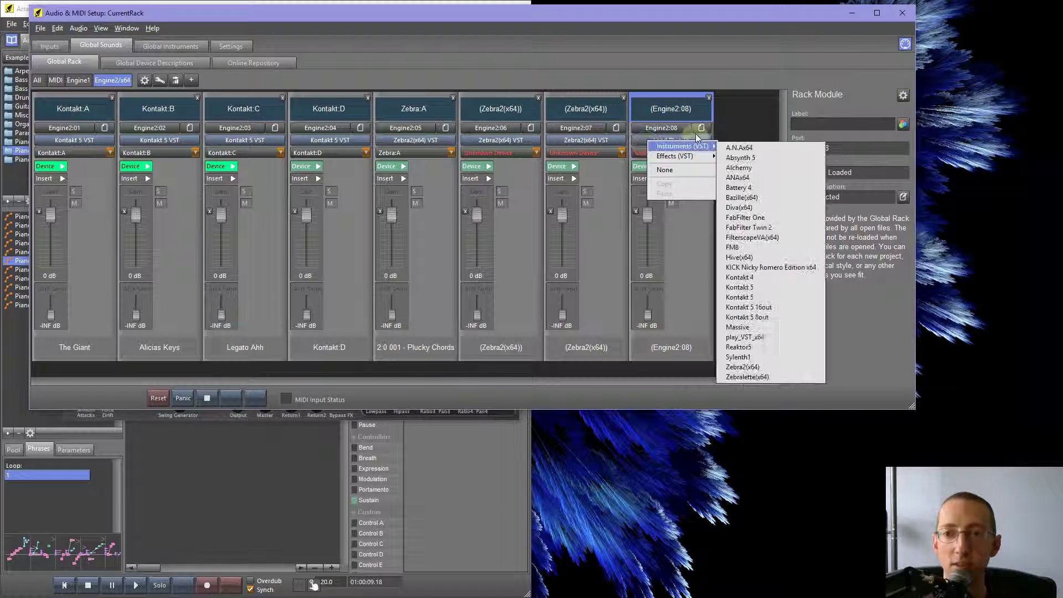
pyautogui.click(742, 367)
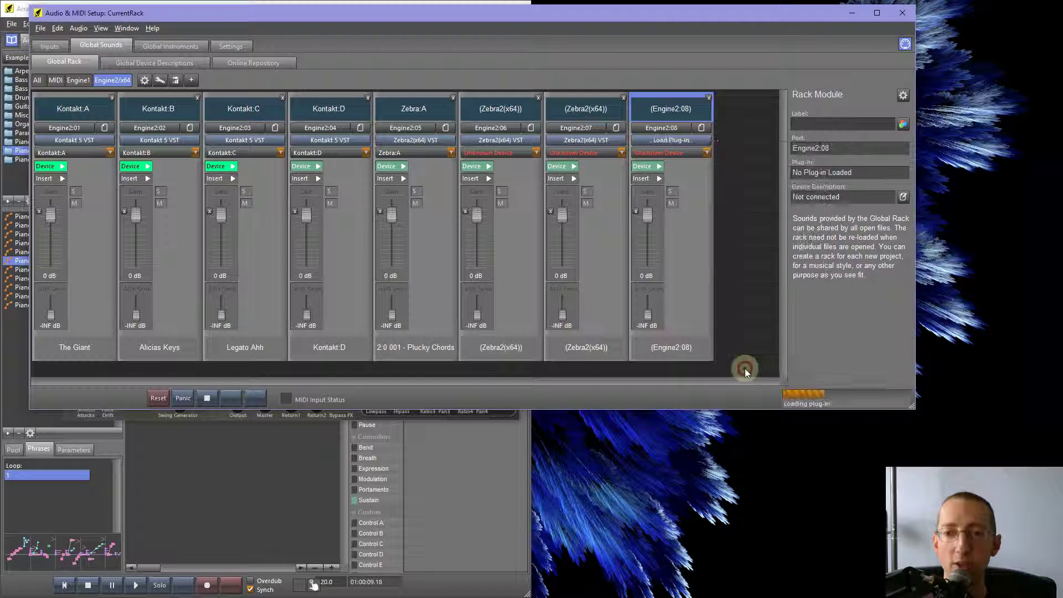
pyautogui.moveTo(1023, 180); pyautogui.dragTo(472, 122)
pyautogui.click(794, 121)
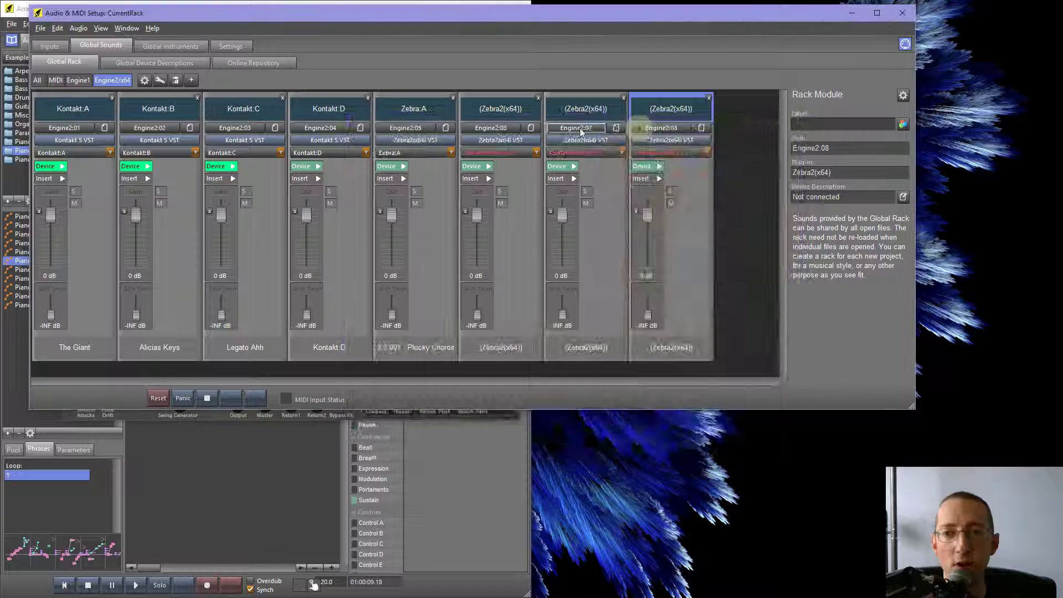
# Connect rack modules Engine2:06, Engine2:07 and Engine2:08 to devices Zebra:B, Zebra:C and Zebra:D respectively, and save the setup
pyautogui.click(501, 156)
pyautogui.moveTo(532, 188)
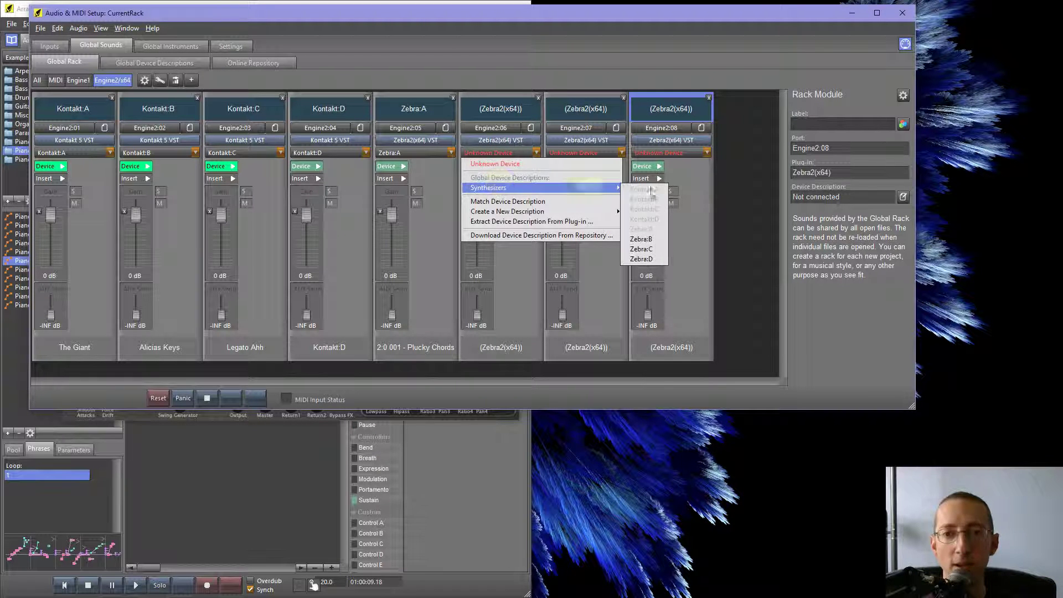
pyautogui.click(641, 238)
pyautogui.click(576, 152)
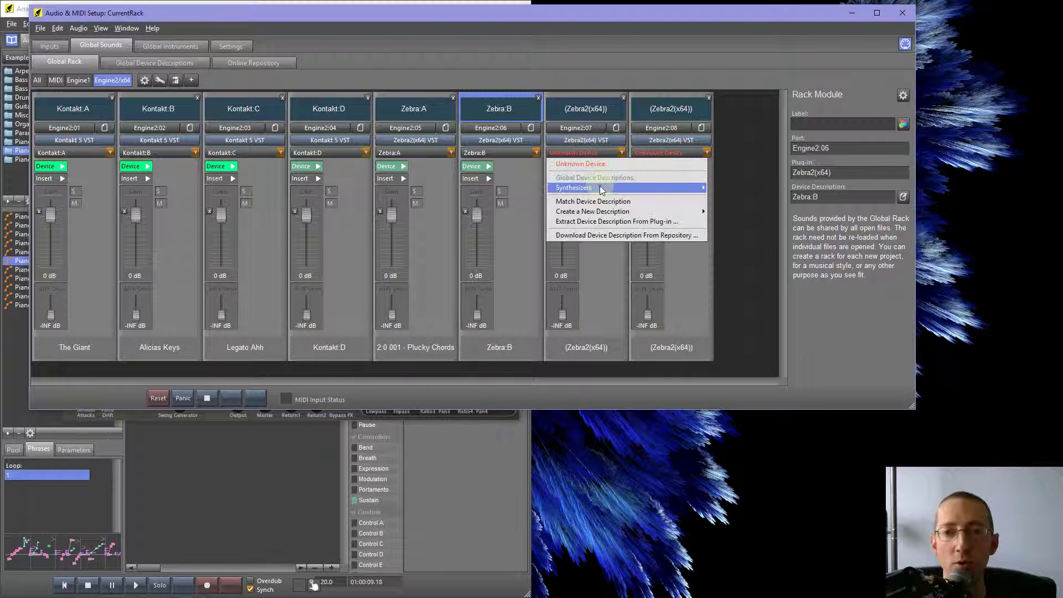
pyautogui.moveTo(600, 188)
pyautogui.click(737, 249)
pyautogui.click(659, 153)
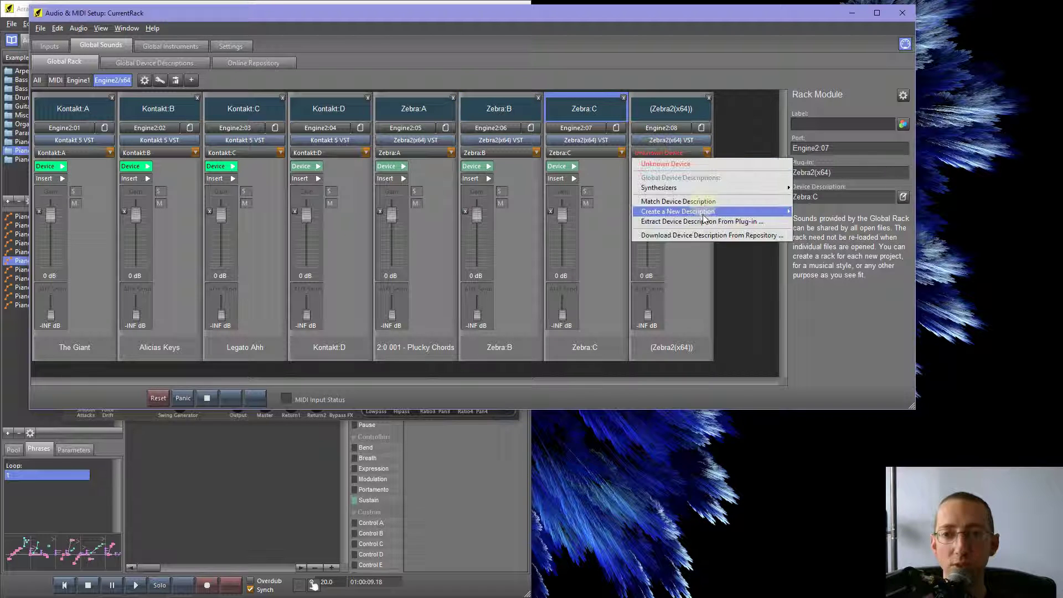
pyautogui.moveTo(720, 187)
pyautogui.click(814, 260)
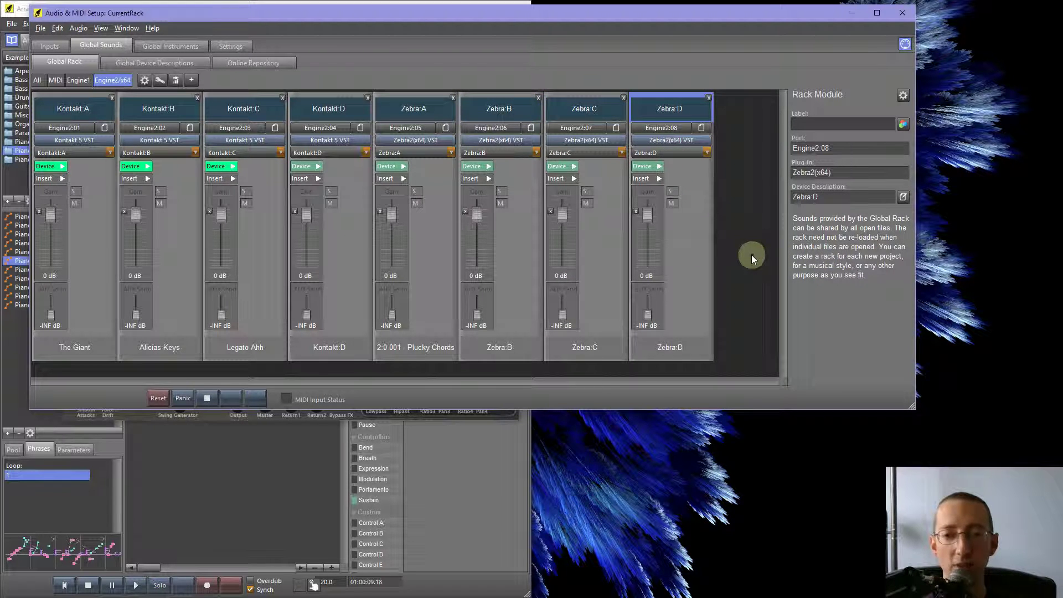
pyautogui.hotkey('ctrl', 's')
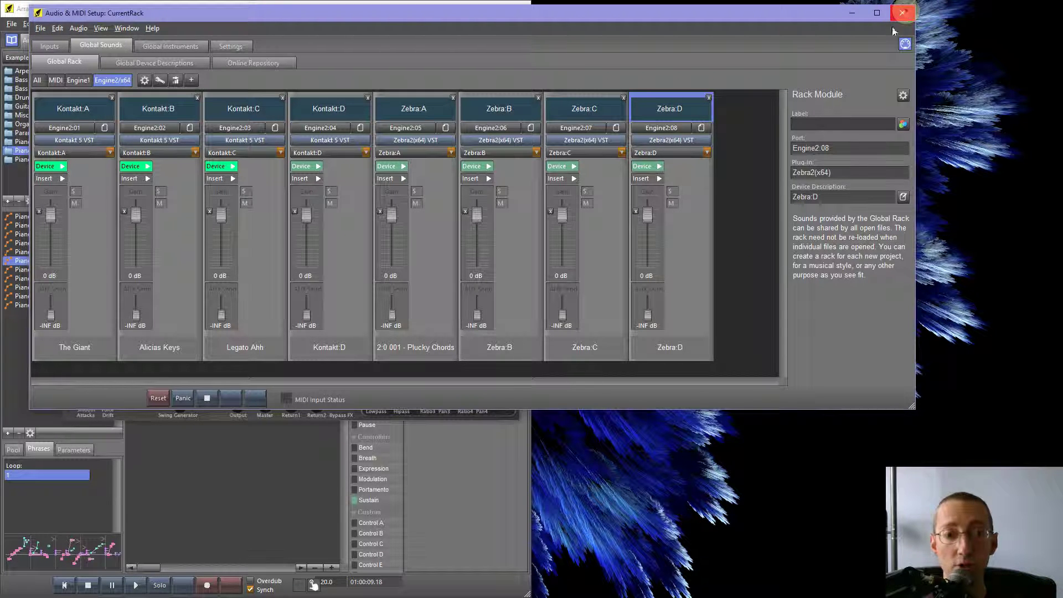
# Assign the arrangement's second instrument to Zebra:B and pick the sound 2:3 004 - SynthBell from the Synth category
pyautogui.click(171, 464)
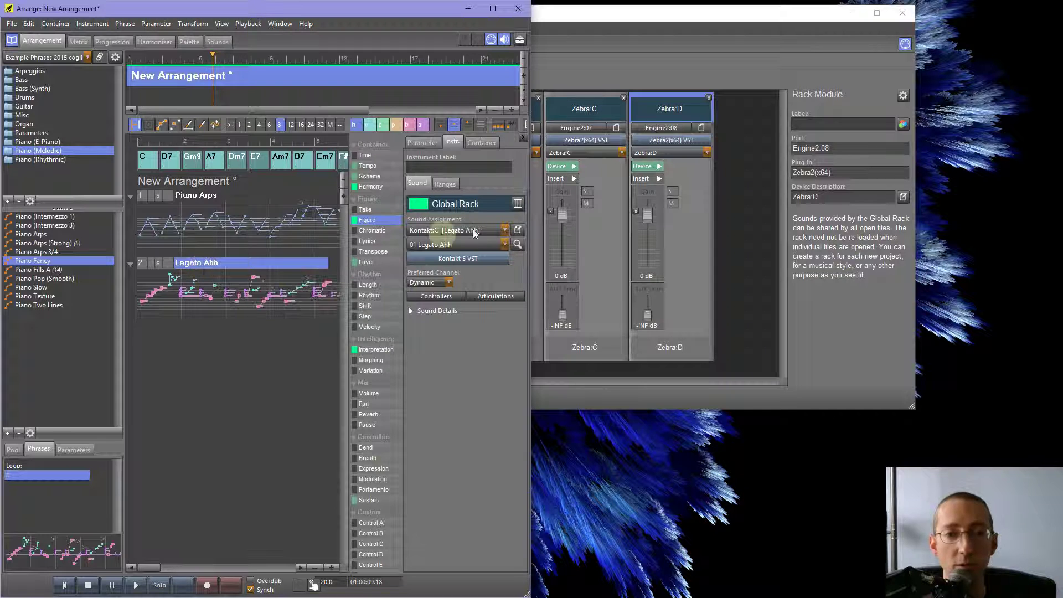
pyautogui.click(474, 229)
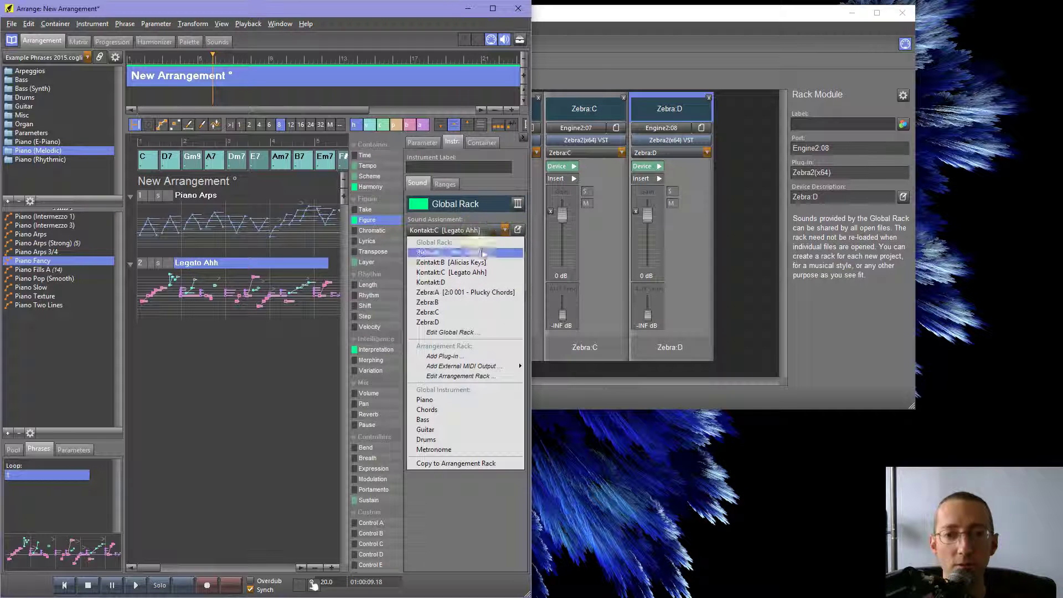
pyautogui.click(454, 301)
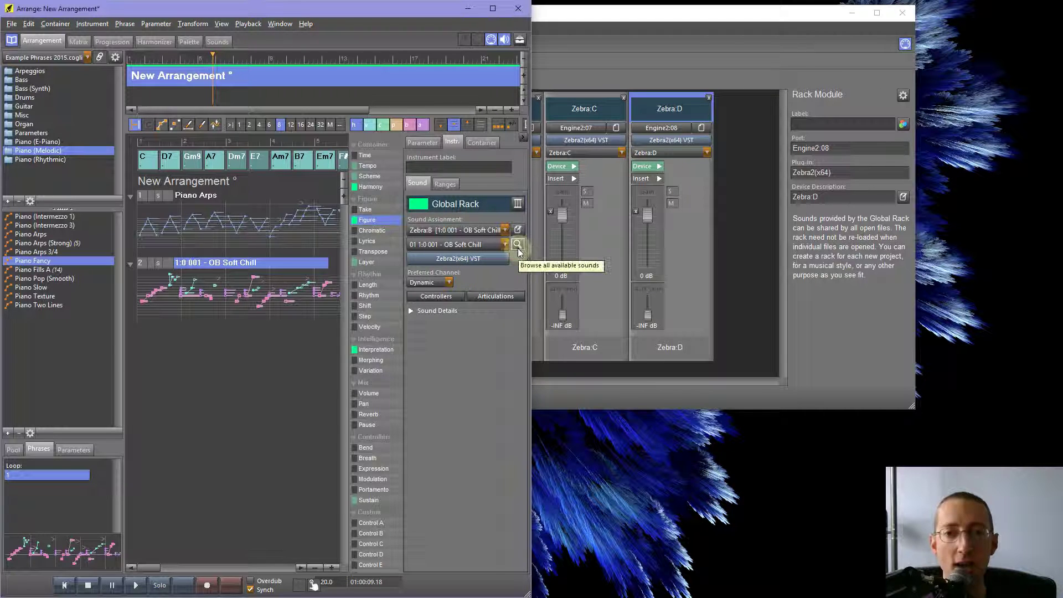
pyautogui.click(518, 244)
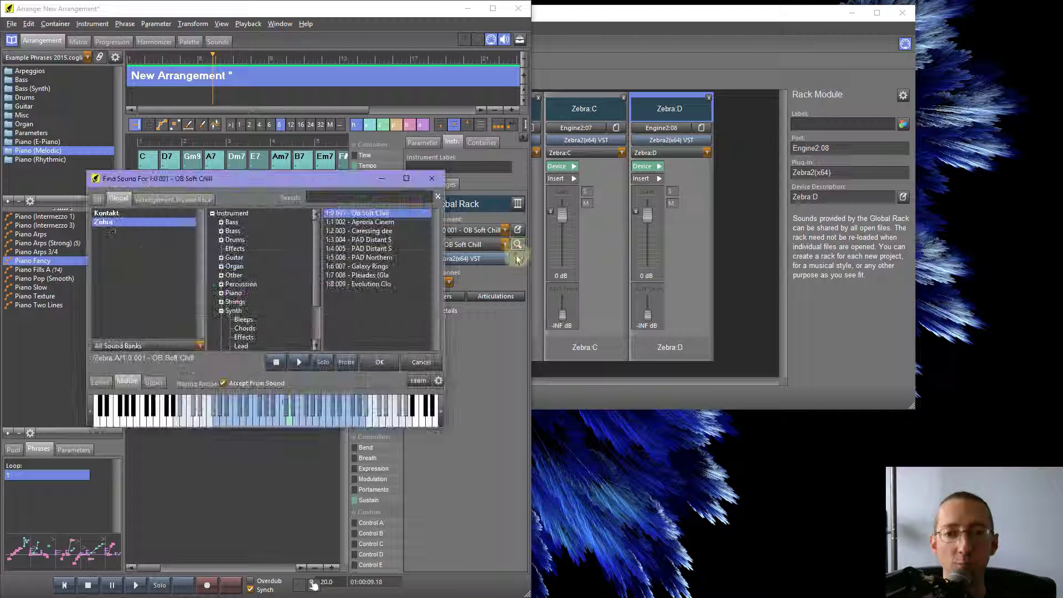
pyautogui.click(234, 312)
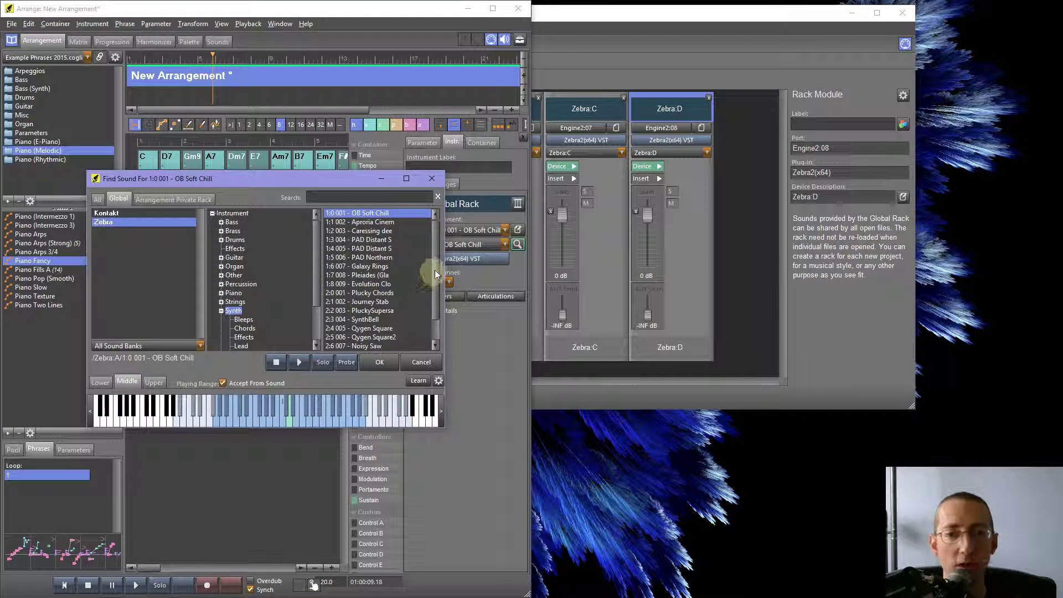
pyautogui.scroll(-3, 436, 274)
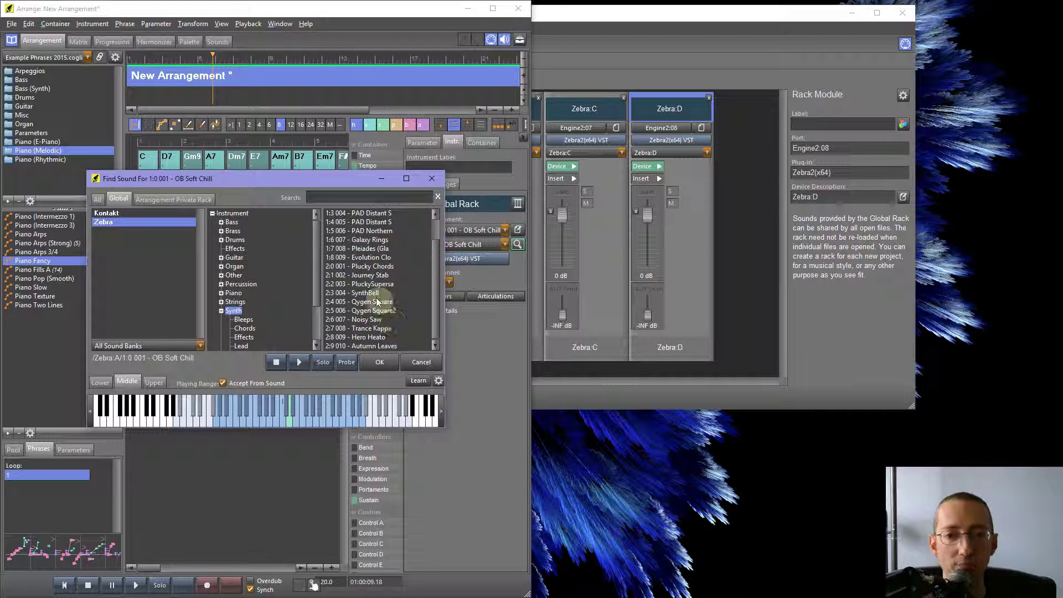
pyautogui.click(357, 293)
pyautogui.click(376, 363)
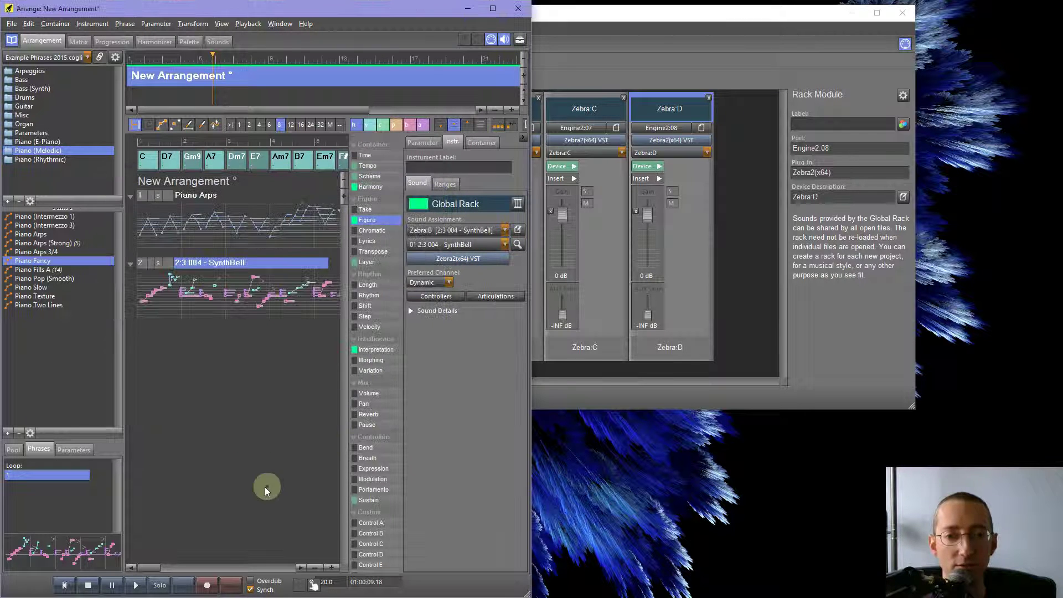
# Play the arrangement to audition the second instrument's new sound, and maximize the arrangement window
pyautogui.click(133, 587)
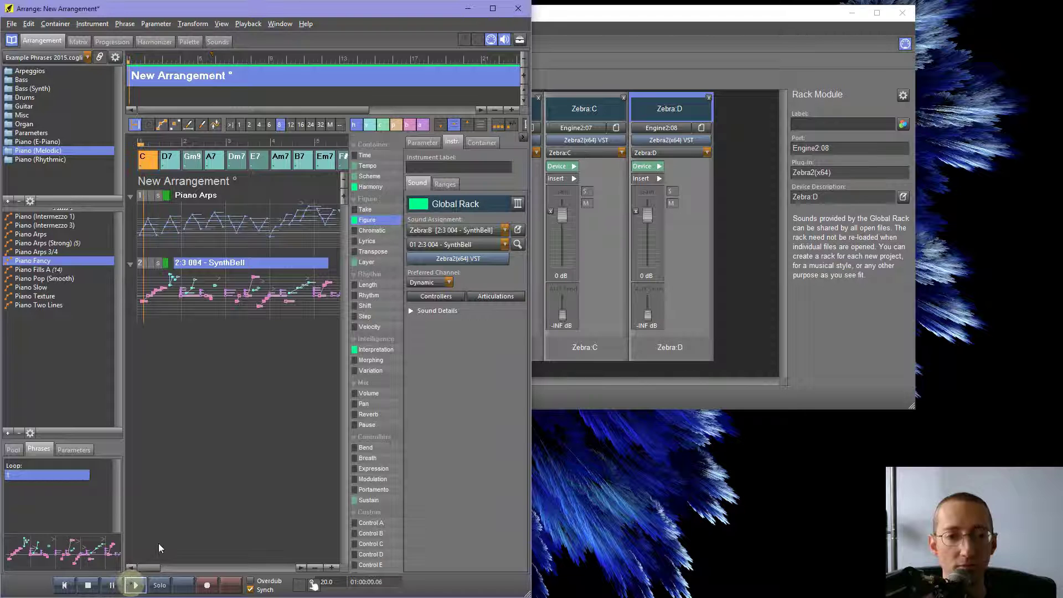
pyautogui.click(158, 263)
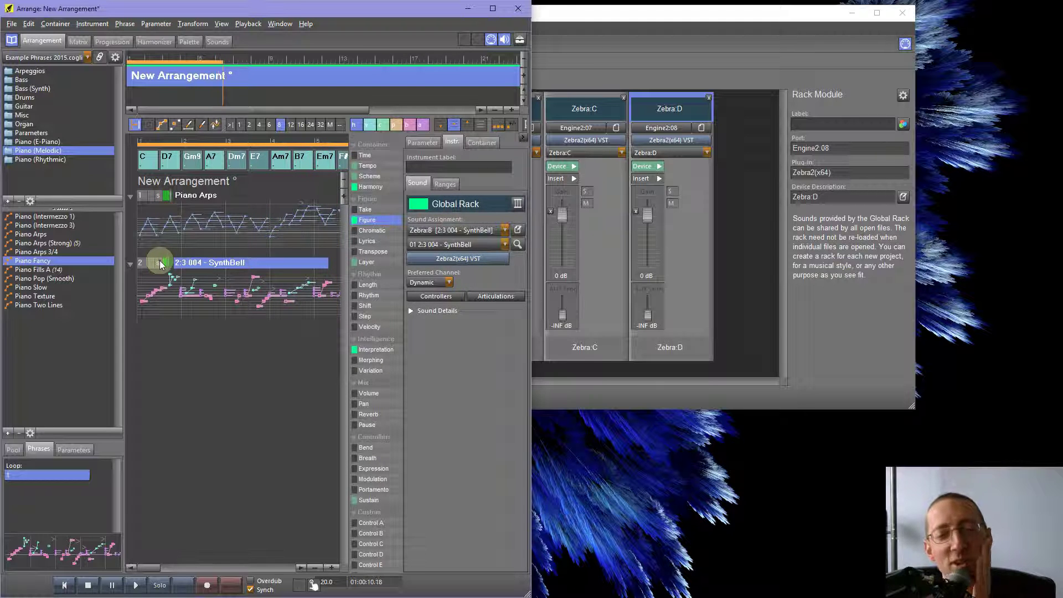
pyautogui.click(492, 8)
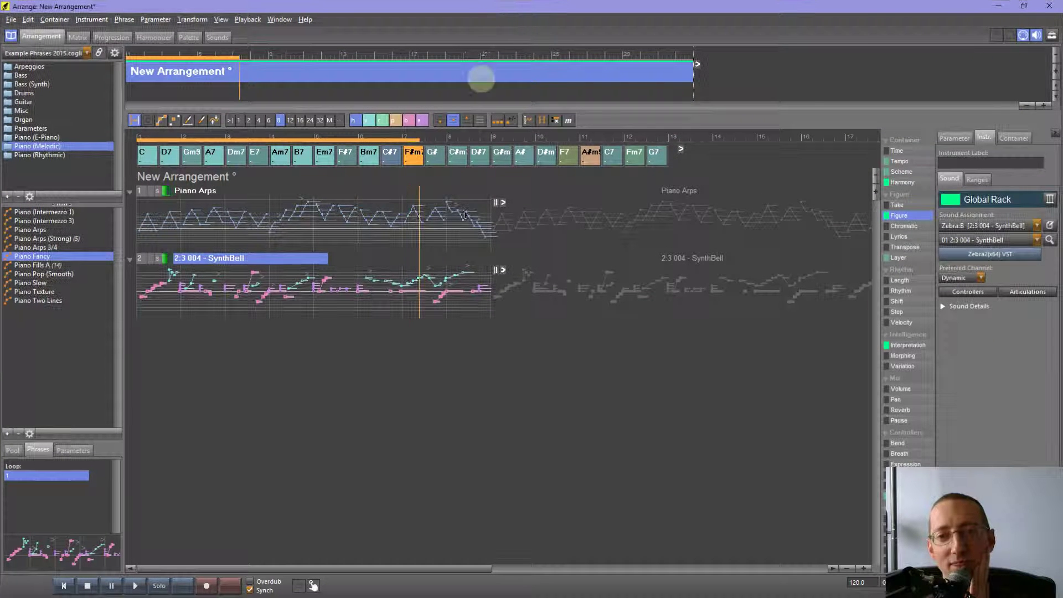
# Add a third instrument below the second one and apply a template to its Interpretation parameter
pyautogui.doubleClick(211, 337)
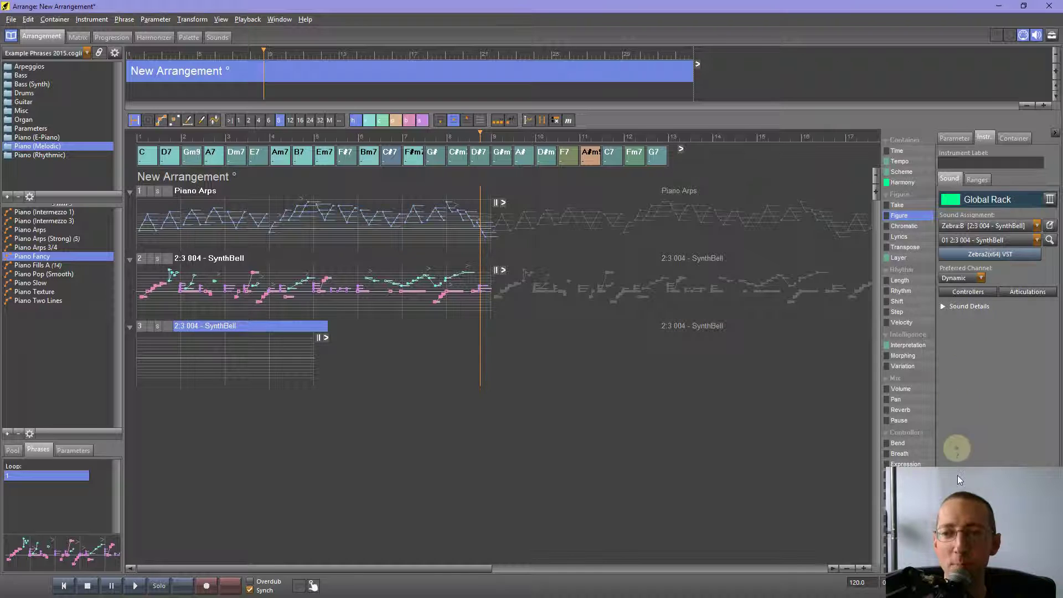
pyautogui.click(908, 345)
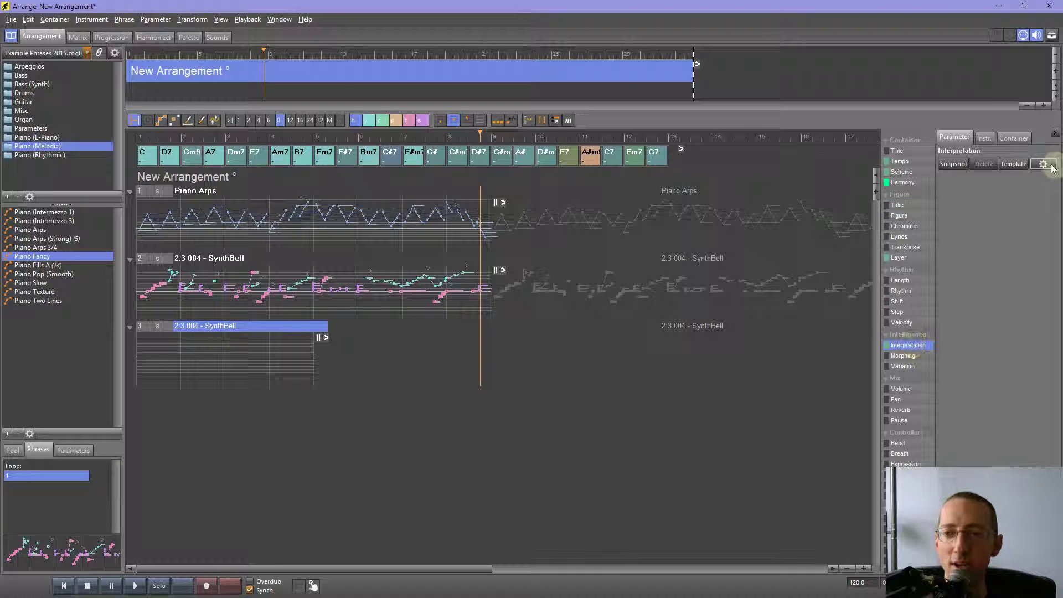
pyautogui.click(1016, 165)
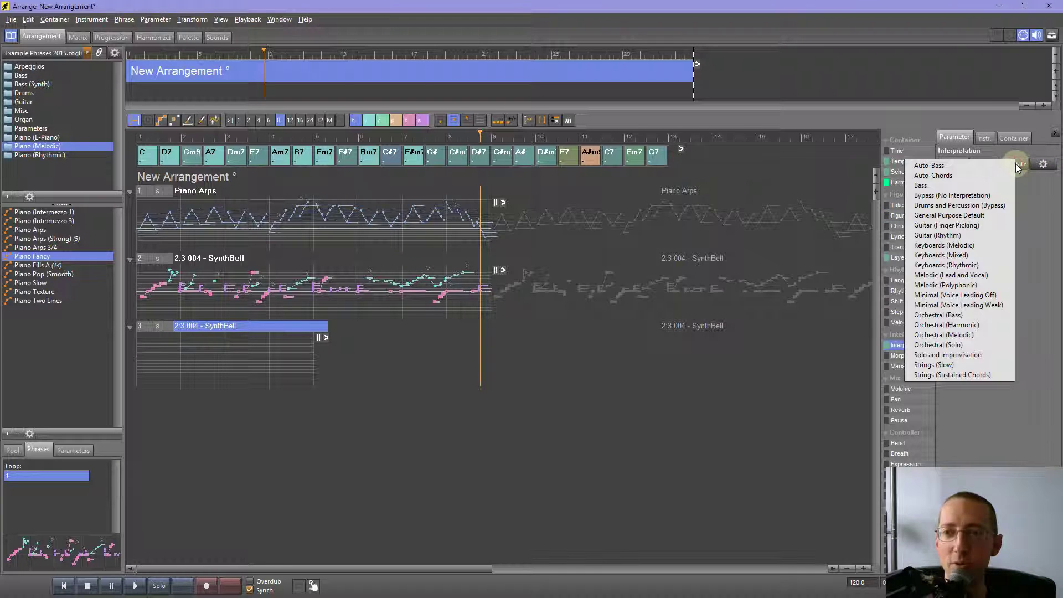
pyautogui.click(949, 183)
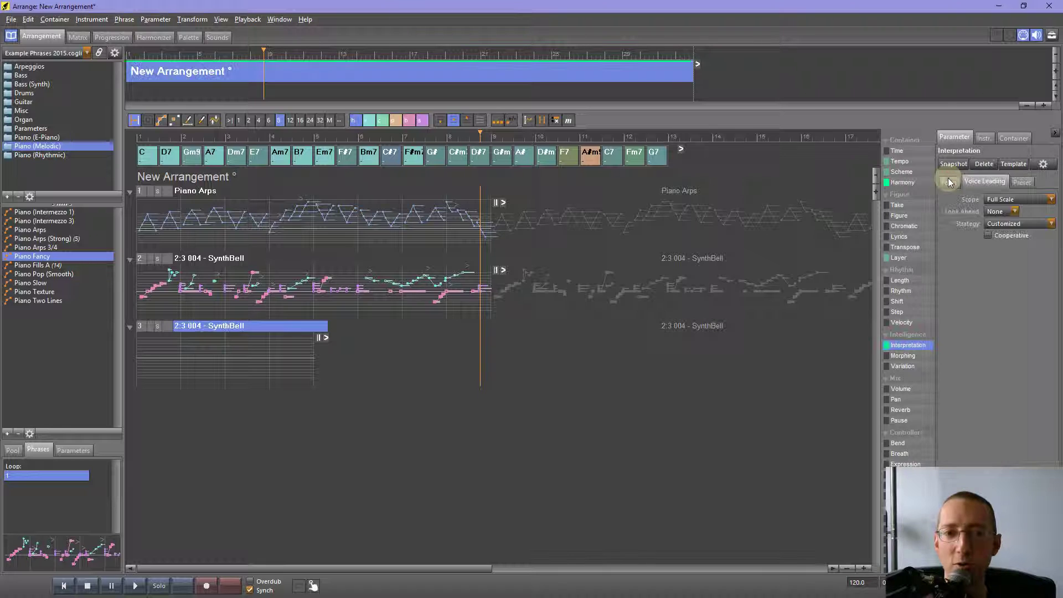
# Assign the third instrument to Zebra:C with the Synth Pad sound 1:1 002 - Aproria Cinem, and play the arrangement
pyautogui.click(984, 138)
pyautogui.click(980, 225)
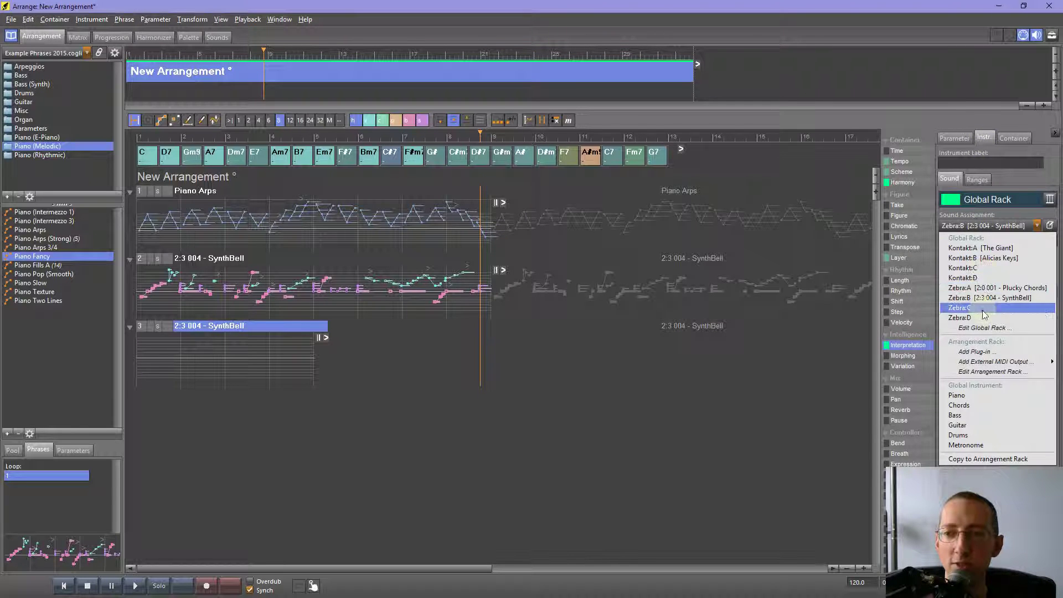
pyautogui.click(978, 307)
pyautogui.click(1049, 240)
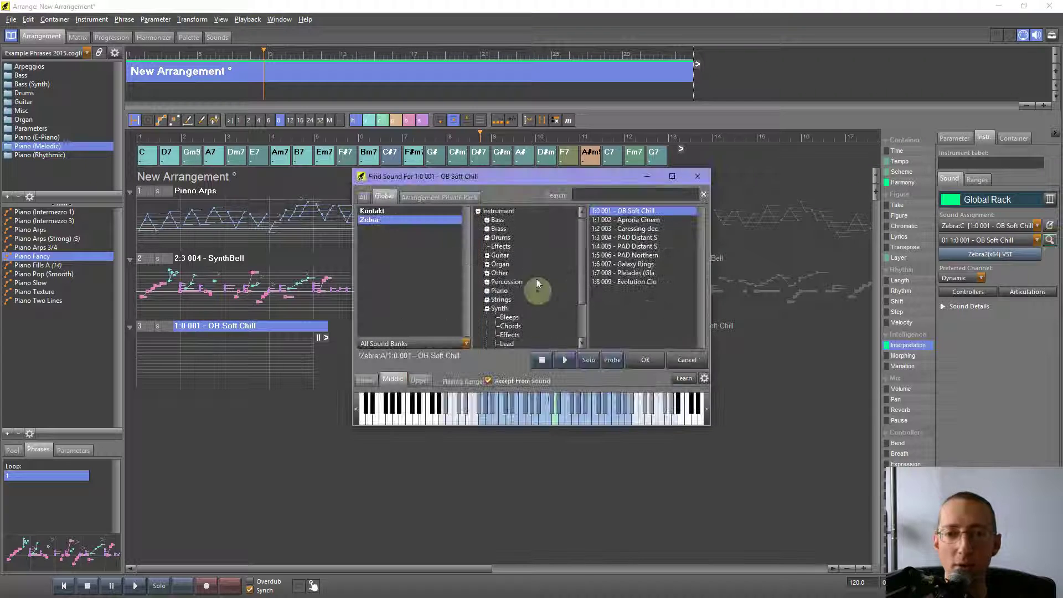
pyautogui.click(505, 317)
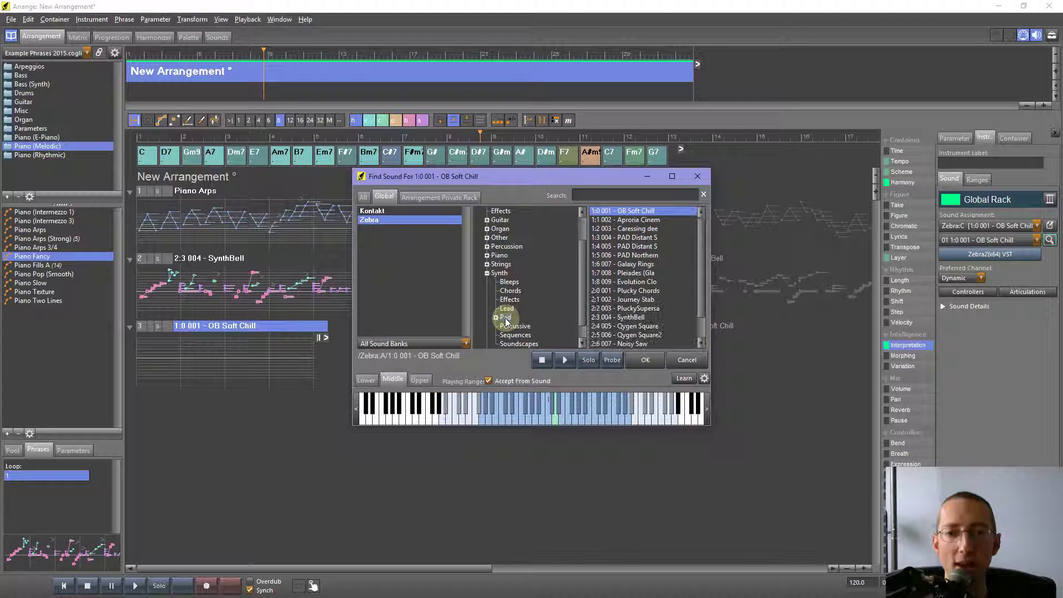
pyautogui.doubleClick(631, 220)
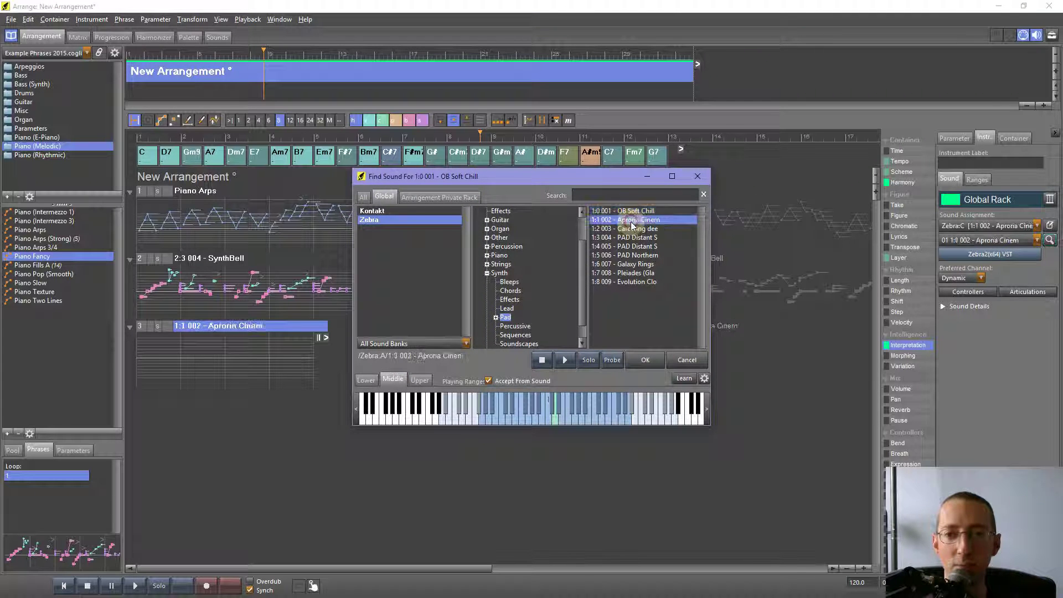
pyautogui.press('space')
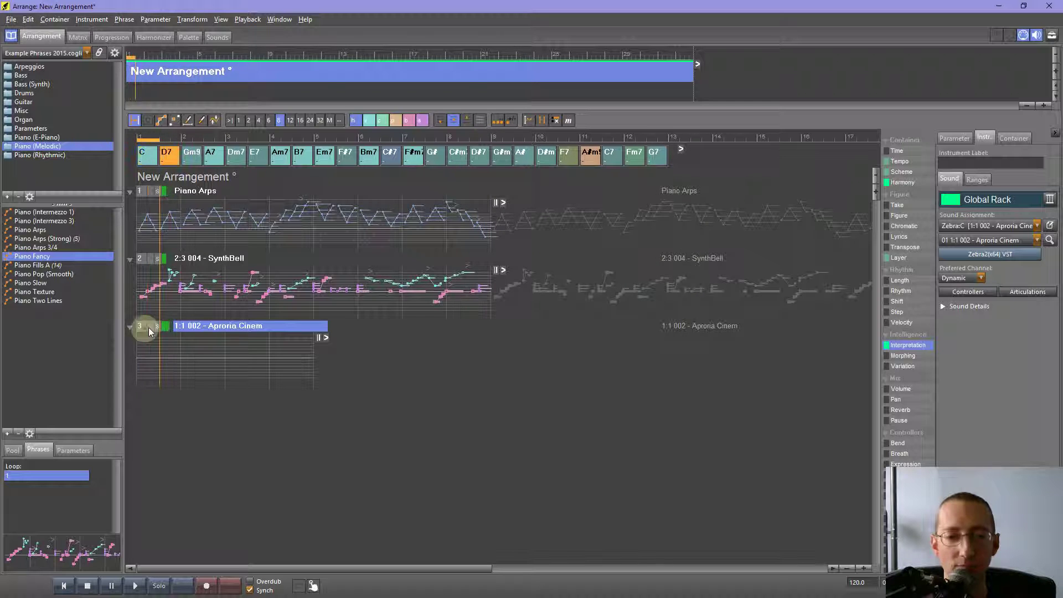
# Solo the third instrument during playback to hear its pad sound alone, and return to the full mix
pyautogui.click(159, 327)
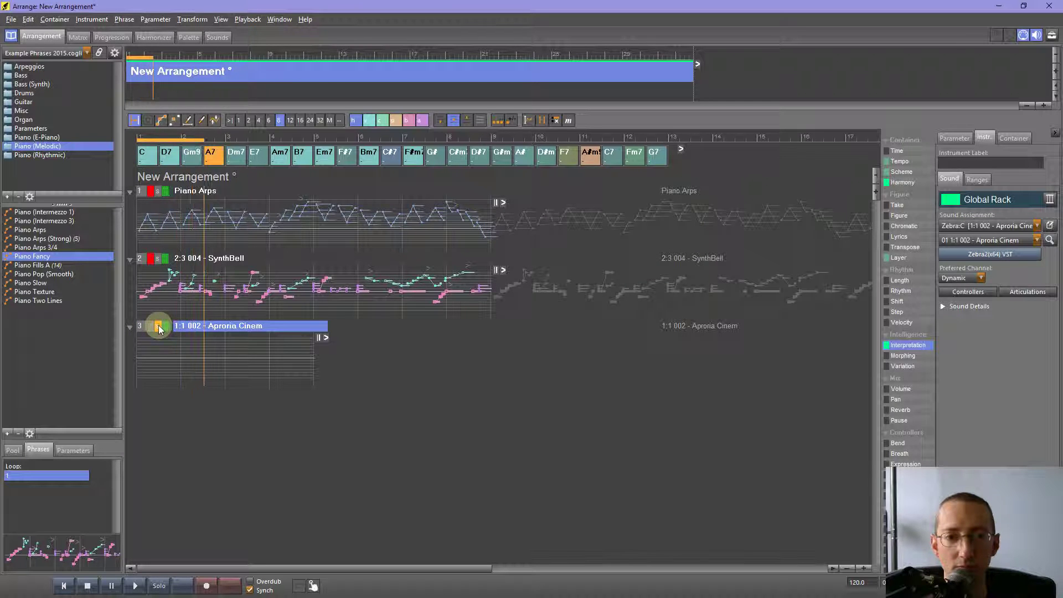
pyautogui.click(159, 325)
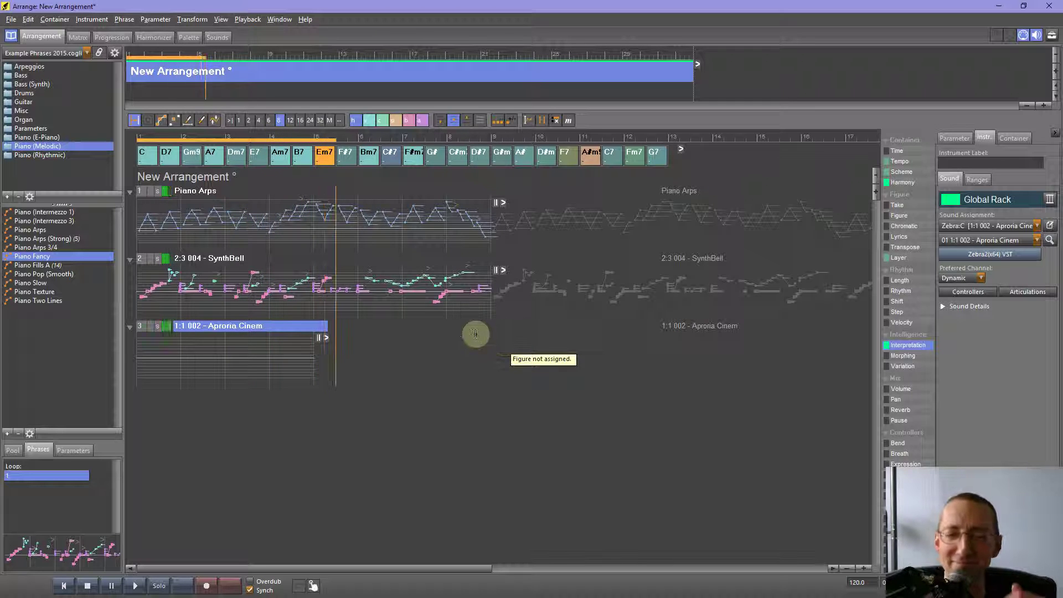
# Set the arrangement's tempo to 60 and restart playback from the beginning
pyautogui.doubleClick(864, 583)
pyautogui.write('60')
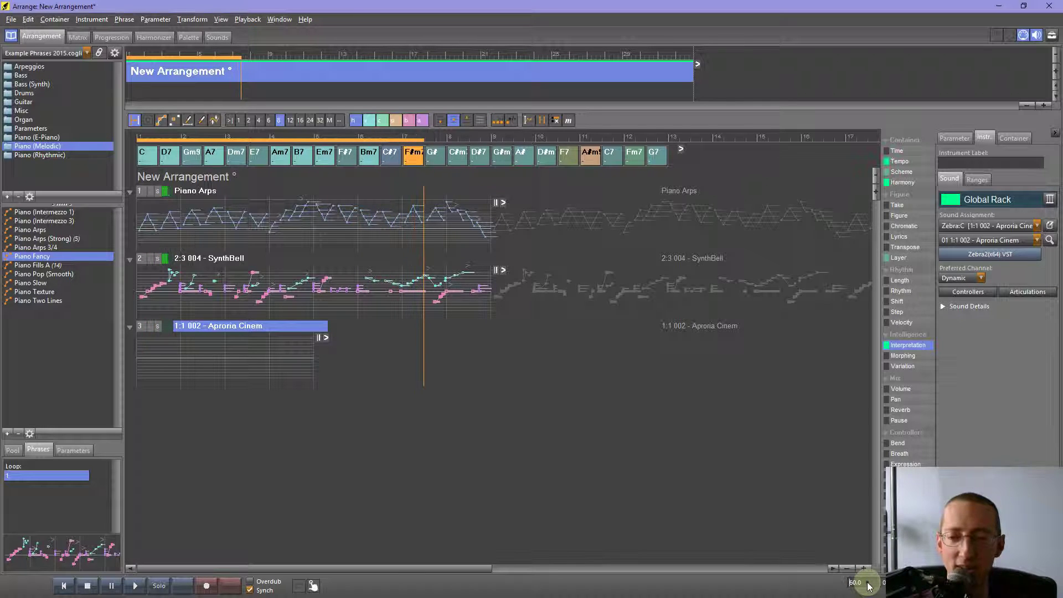
pyautogui.click(88, 589)
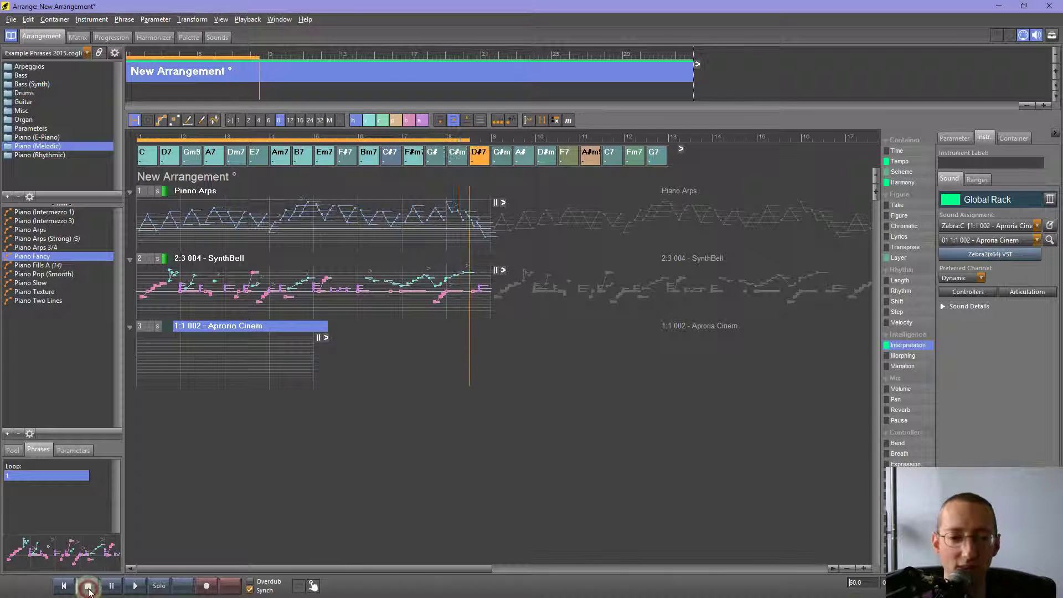
pyautogui.click(135, 586)
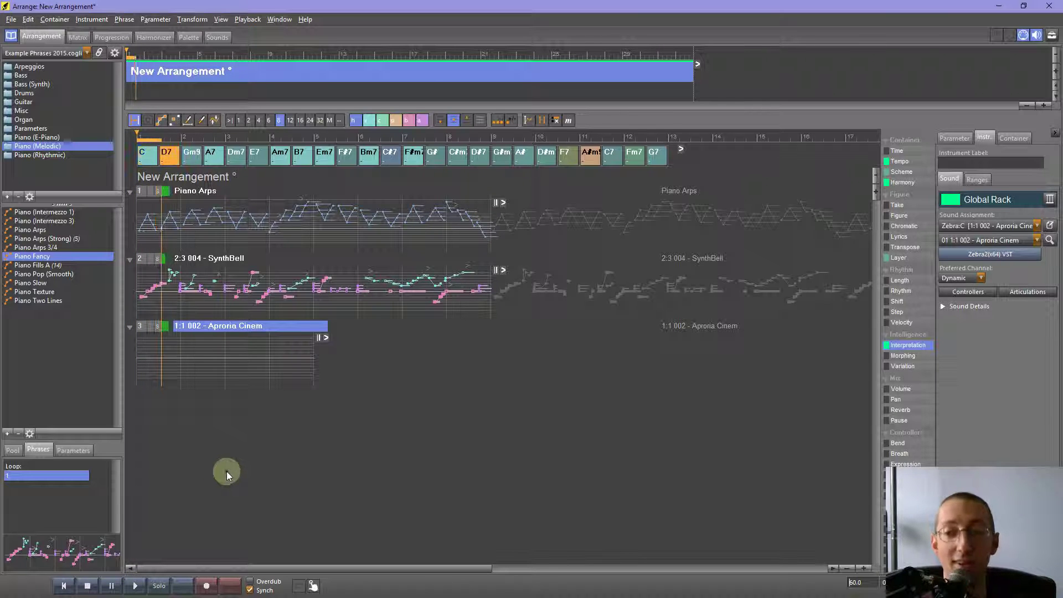
# Audition the third instrument in solo at the slower tempo, restore the other instruments, and stop playback
pyautogui.click(158, 326)
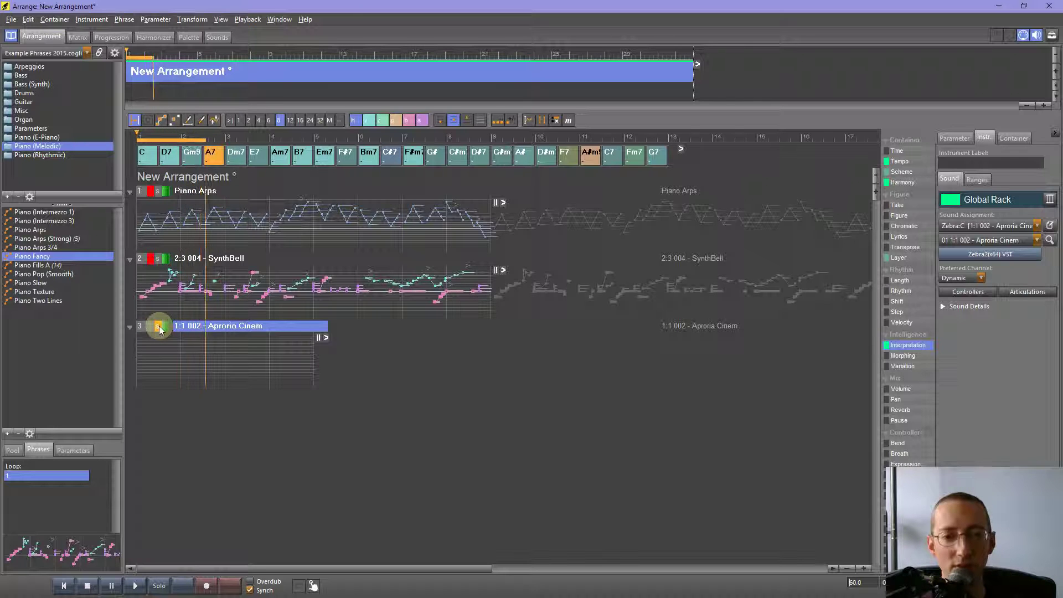
pyautogui.click(158, 327)
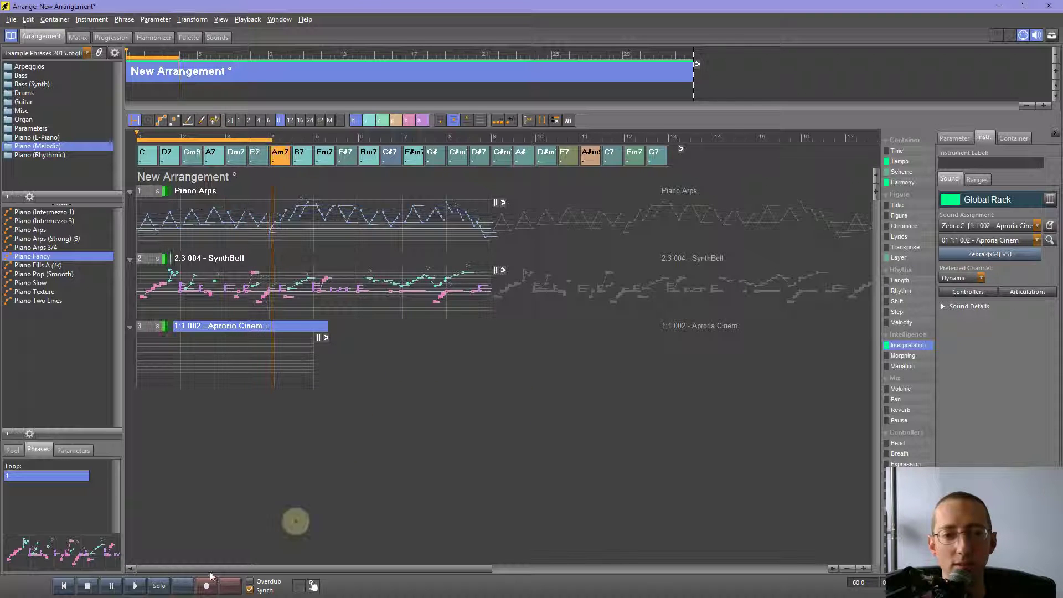
pyautogui.click(89, 587)
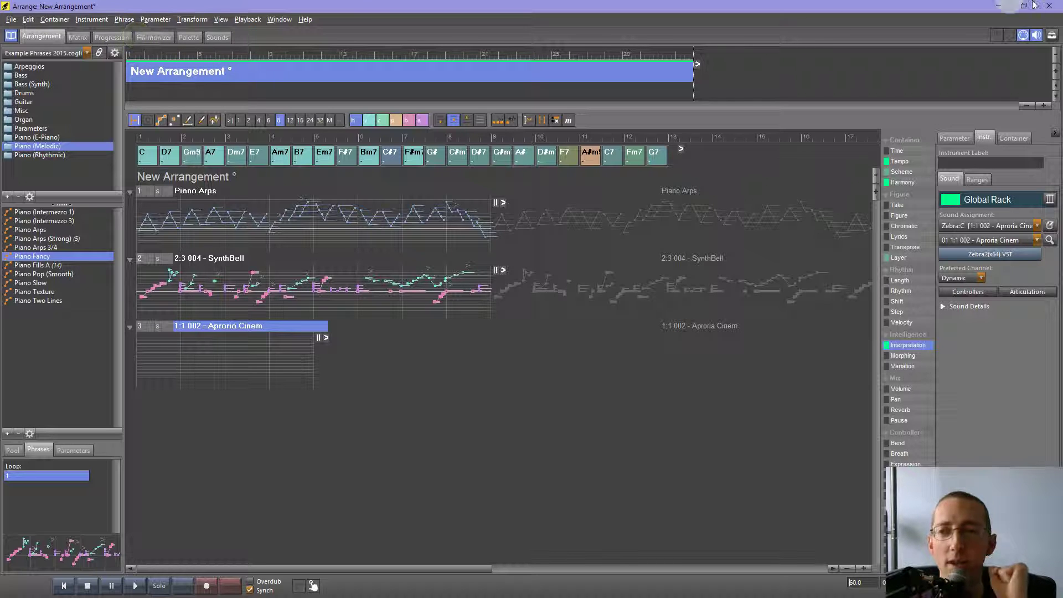
# Open the global instruments in the Audio & MIDI Setup and assign Piano to Kontakt:D
pyautogui.click(1052, 38)
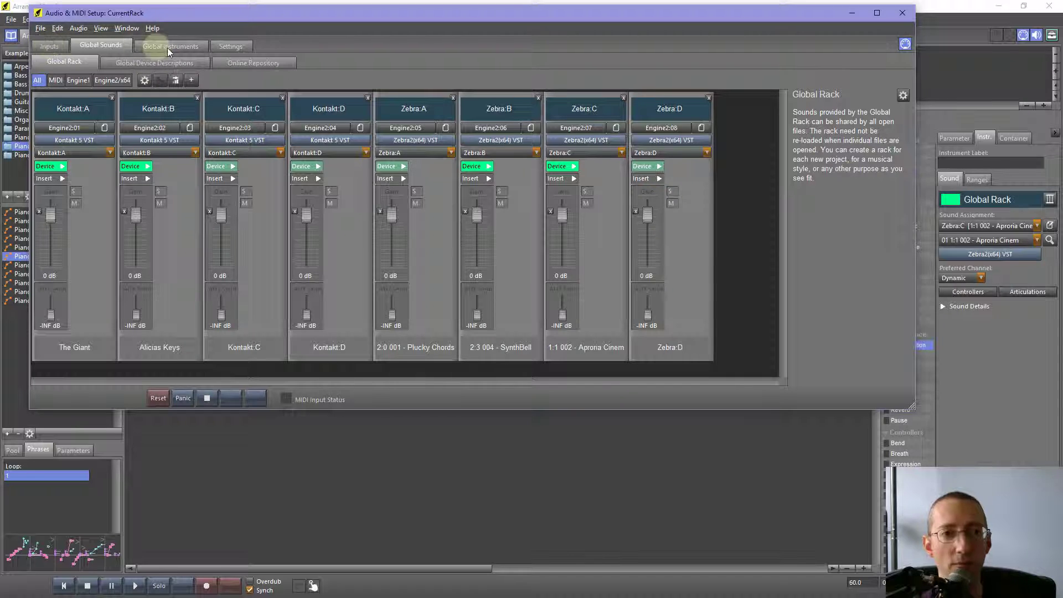
pyautogui.click(185, 50)
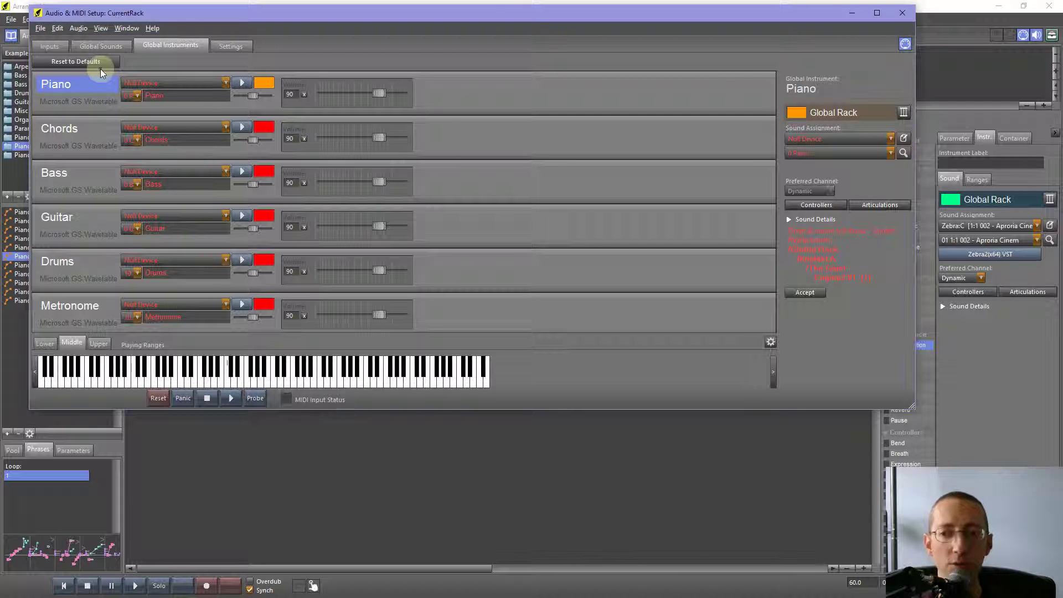
pyautogui.click(226, 82)
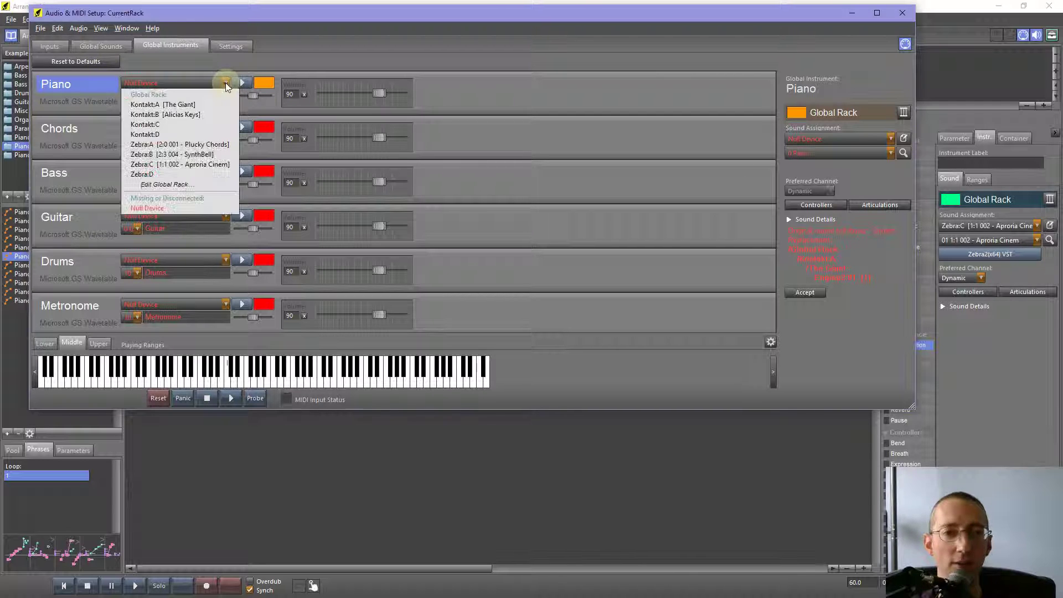
pyautogui.click(225, 82)
pyautogui.click(226, 83)
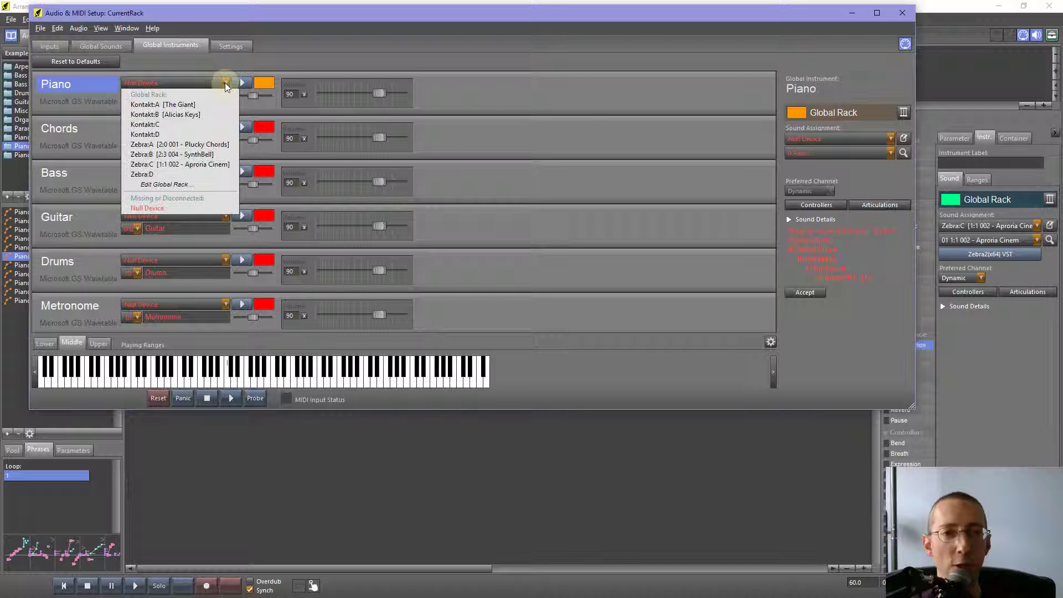
pyautogui.click(165, 135)
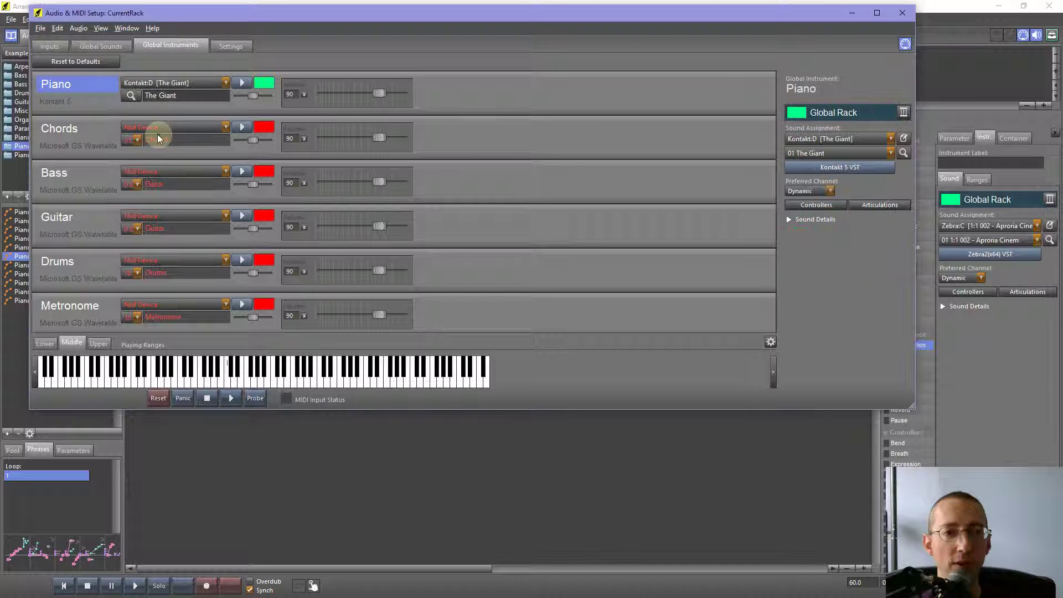
# Assign the Chords global instrument to Zebra:D and pick the sound 1:5 006 - PAD Northern
pyautogui.click(222, 128)
pyautogui.click(176, 221)
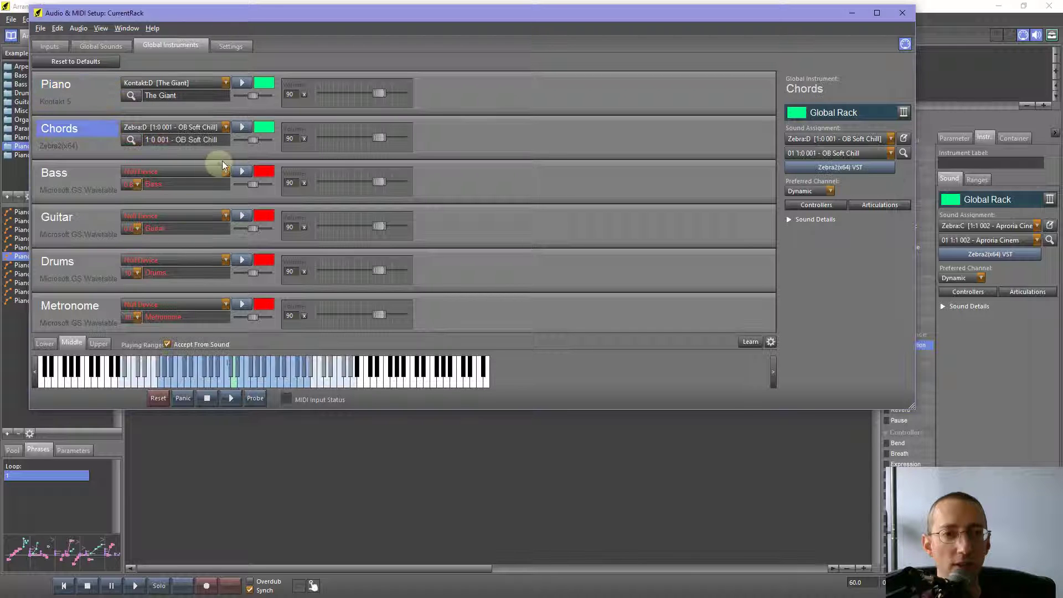
pyautogui.click(132, 140)
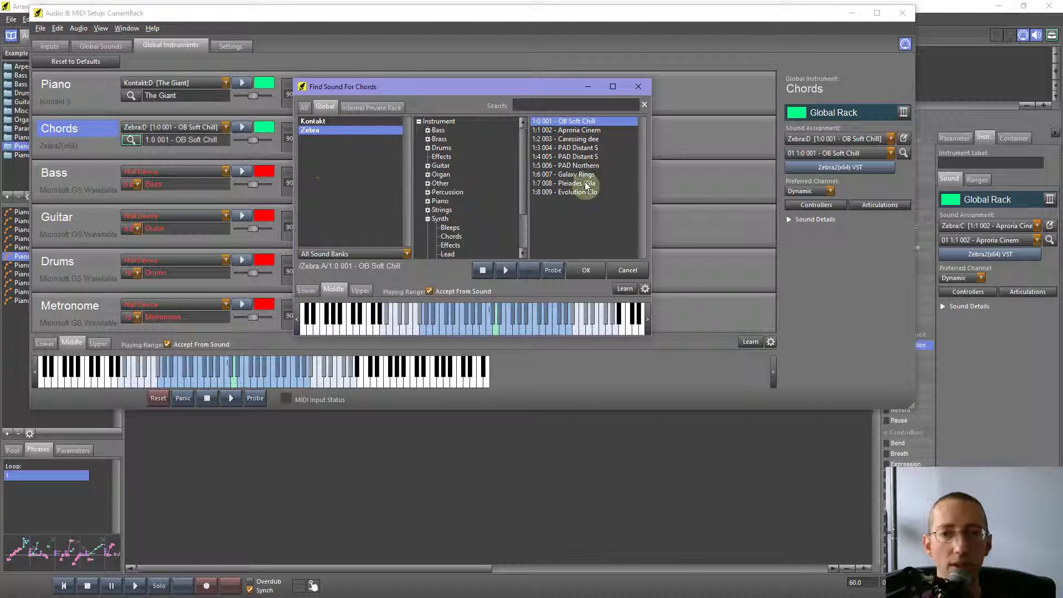
pyautogui.doubleClick(573, 165)
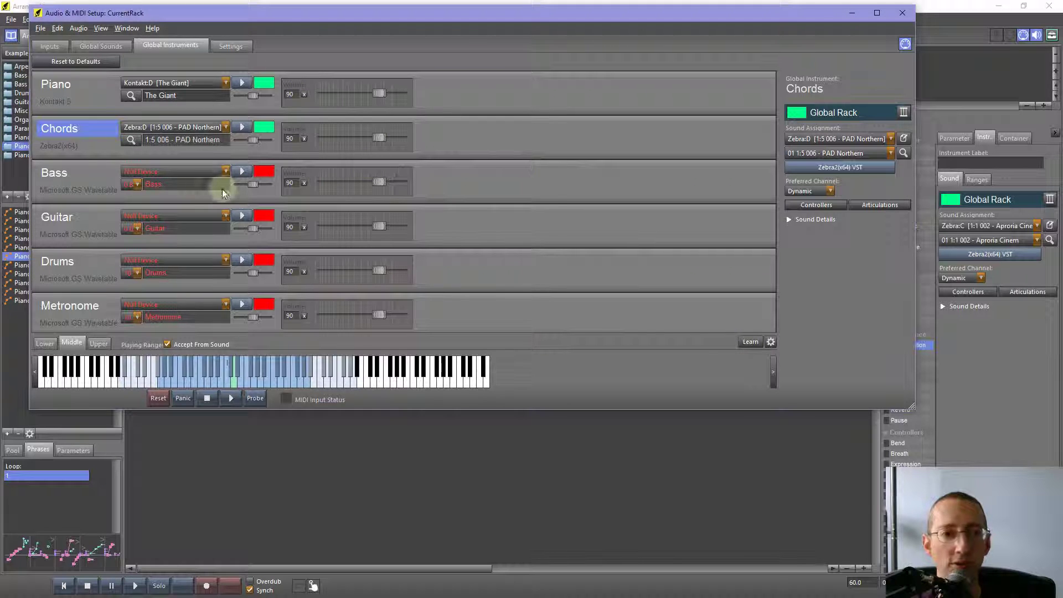
# Try Zebra:B for the Bass global instrument and assign it to Kontakt:C instead
pyautogui.click(221, 172)
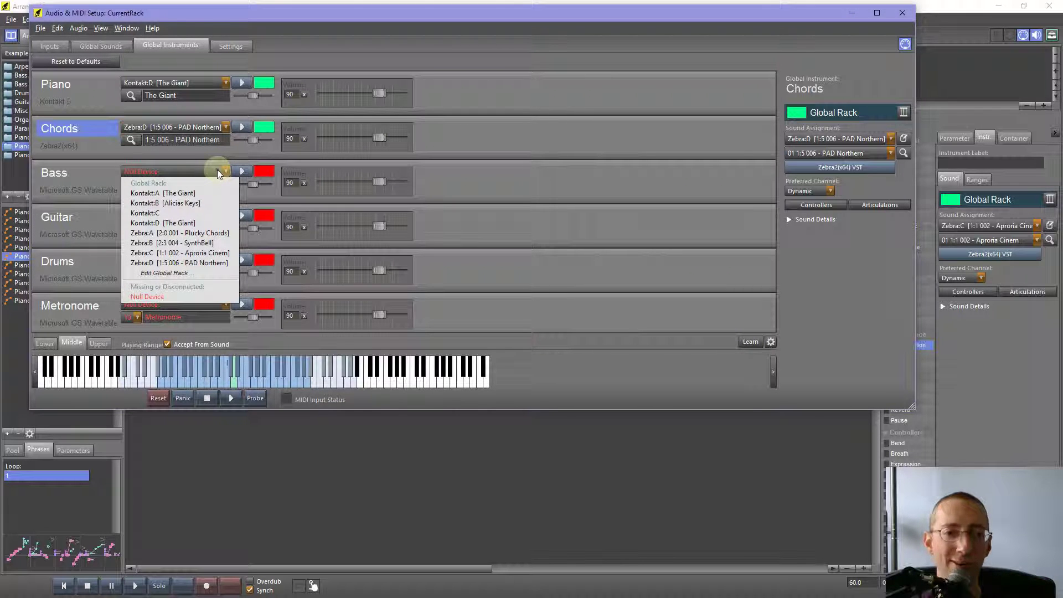
pyautogui.click(197, 244)
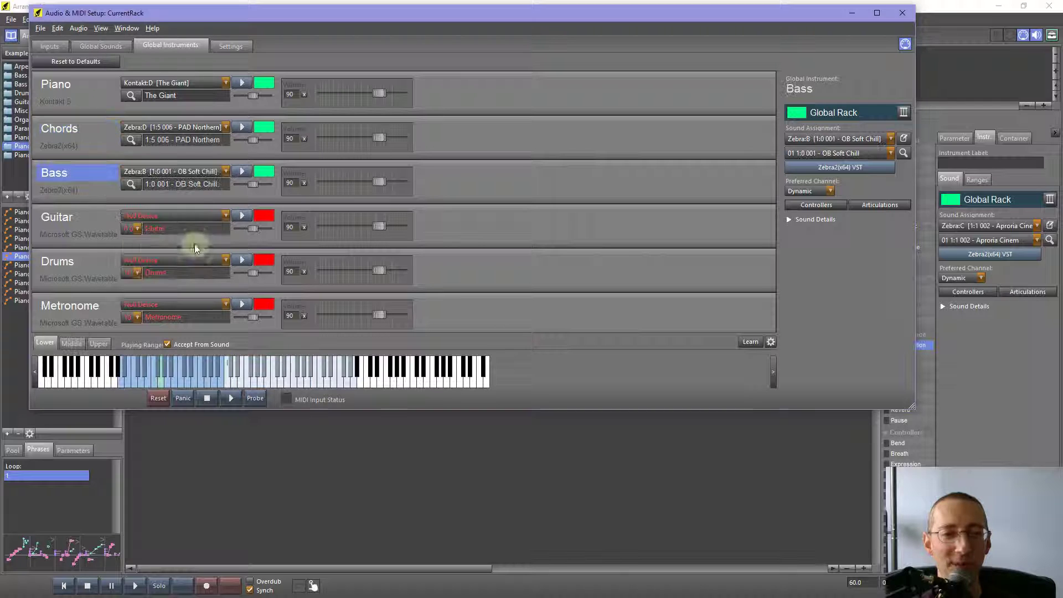
pyautogui.click(183, 173)
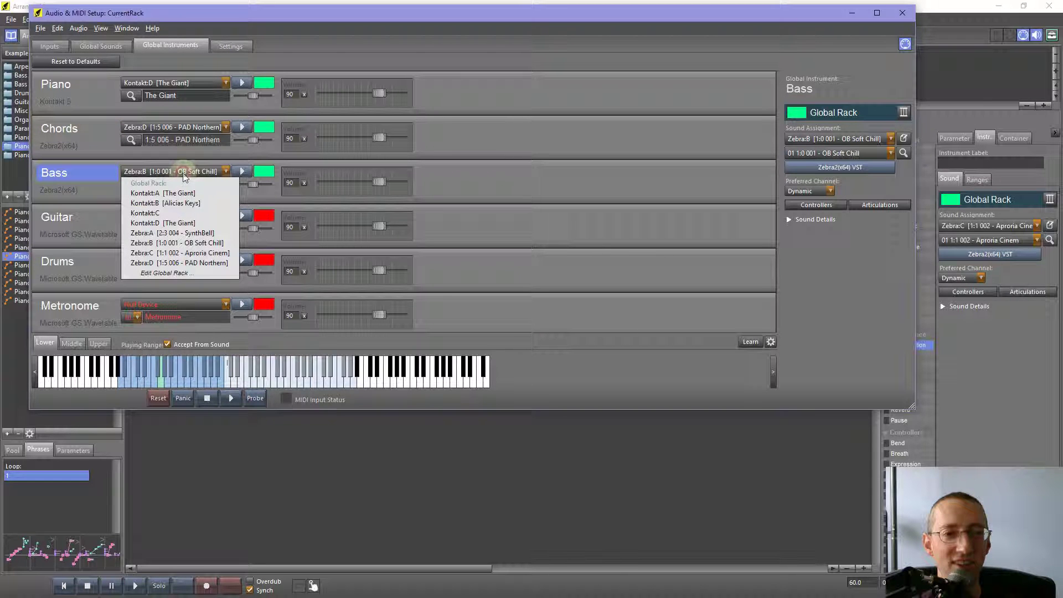
pyautogui.click(188, 214)
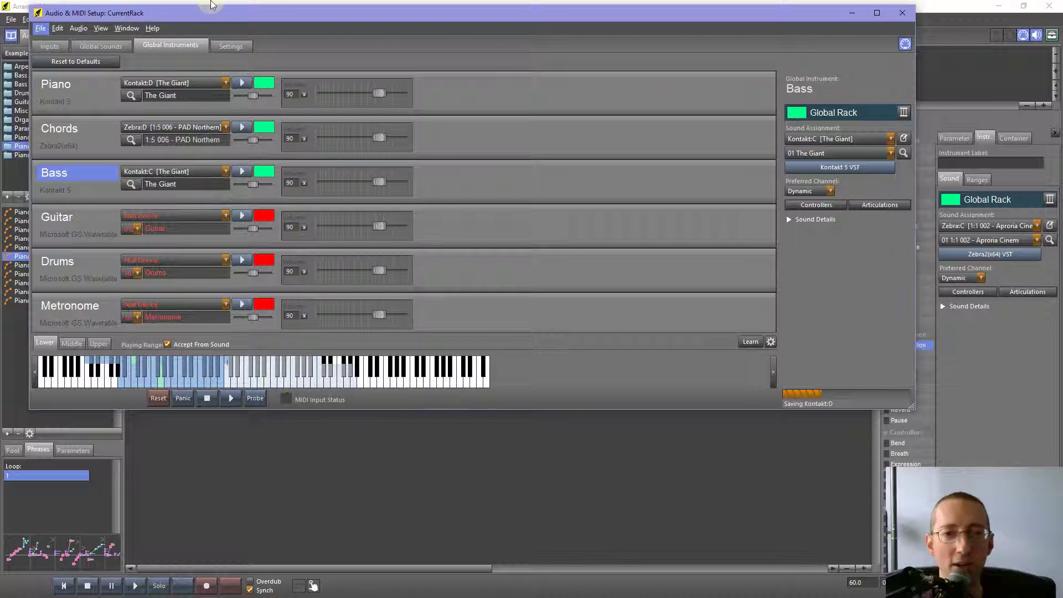
# Open the arrangement's chord palette and audition the chords C, Dsus4, C, F, G and C
pyautogui.moveTo(202, 14); pyautogui.dragTo(215, 141)
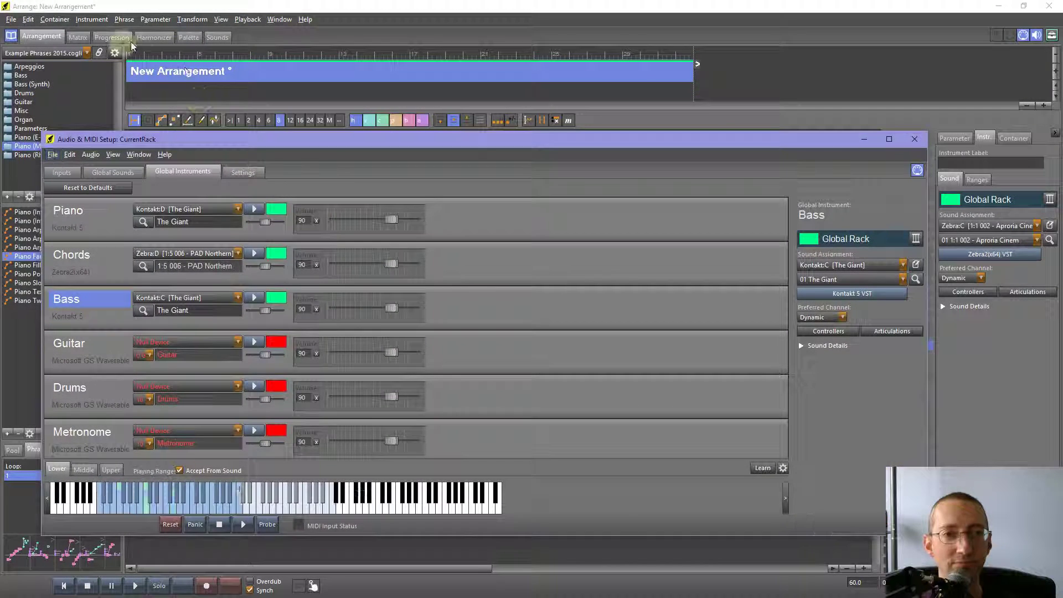
pyautogui.click(155, 38)
pyautogui.click(186, 38)
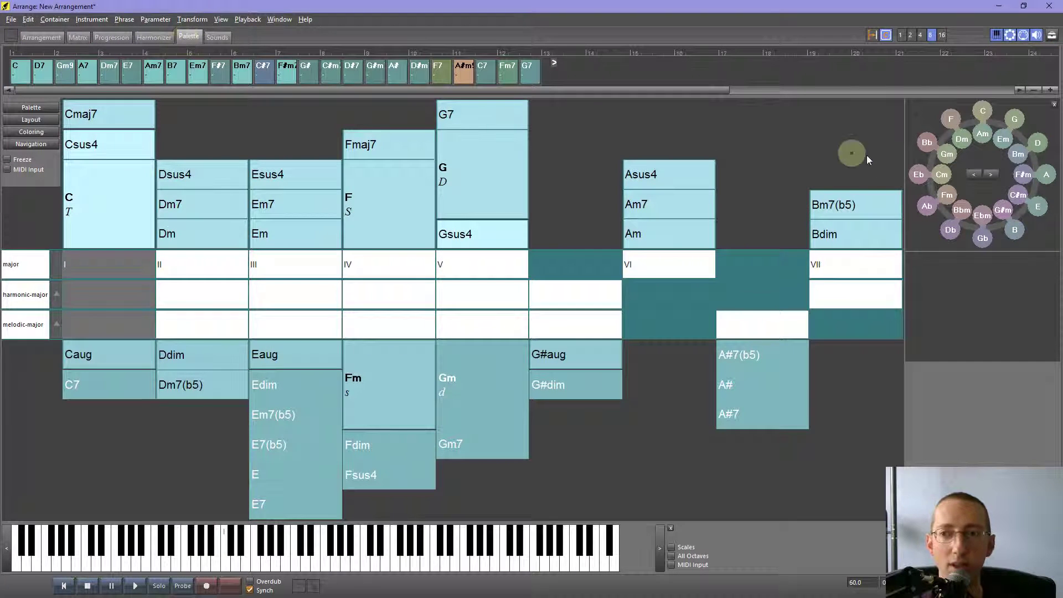
pyautogui.click(101, 214)
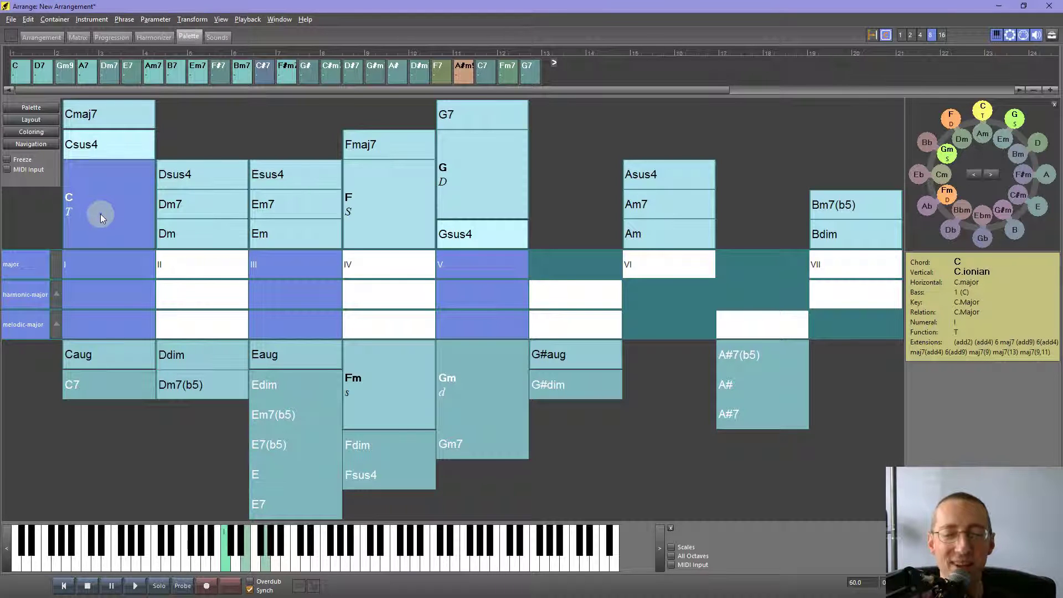
pyautogui.click(172, 175)
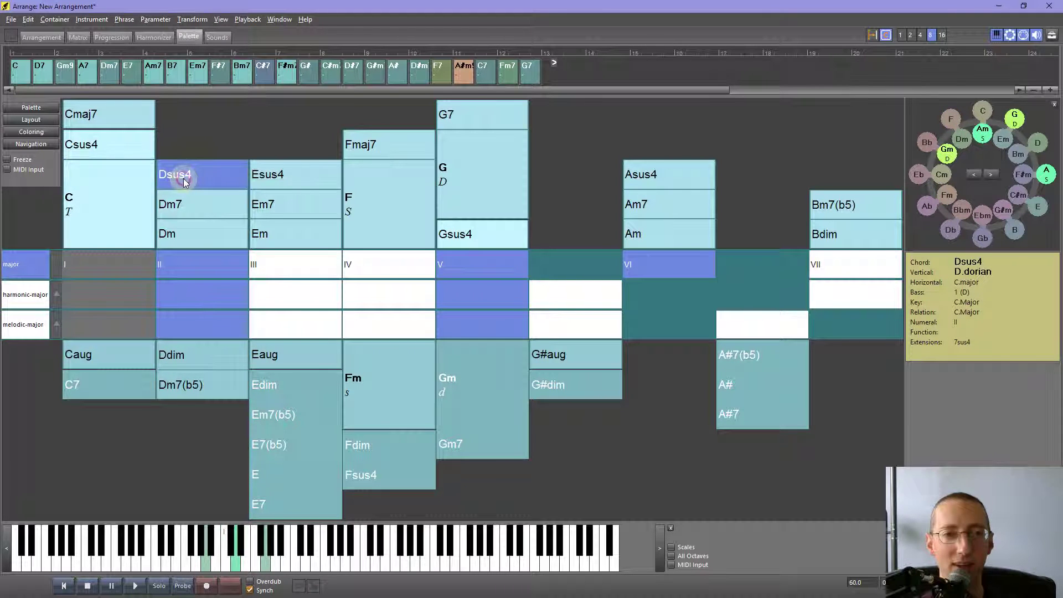
pyautogui.click(106, 212)
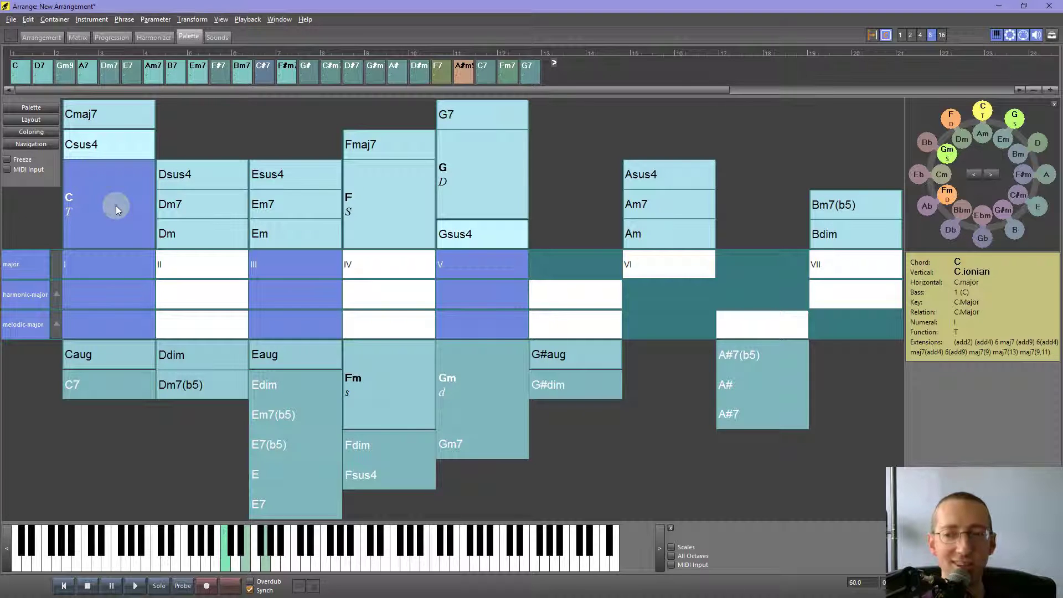
pyautogui.click(392, 205)
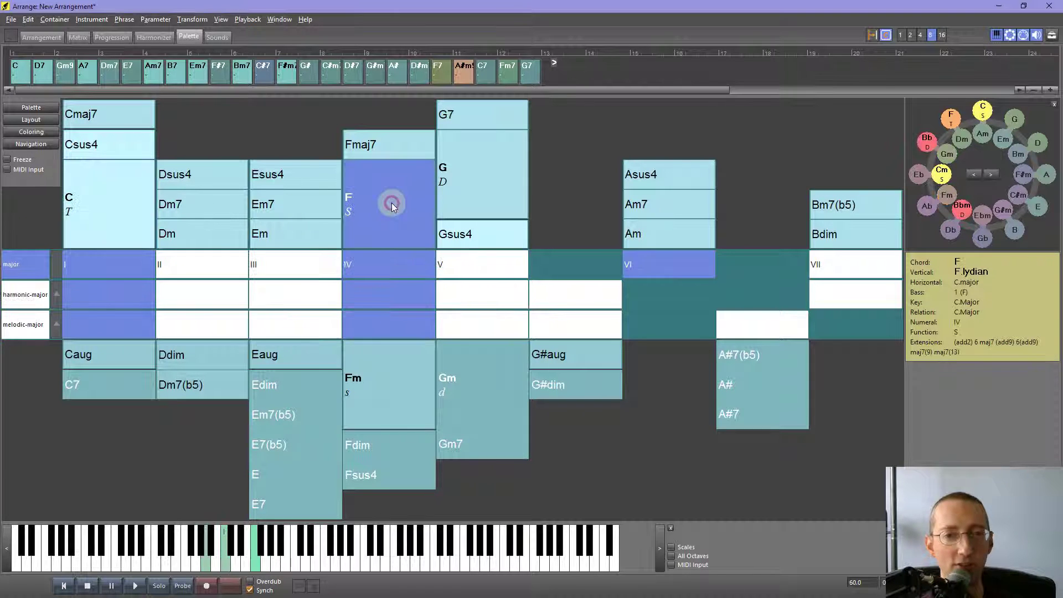
pyautogui.click(483, 175)
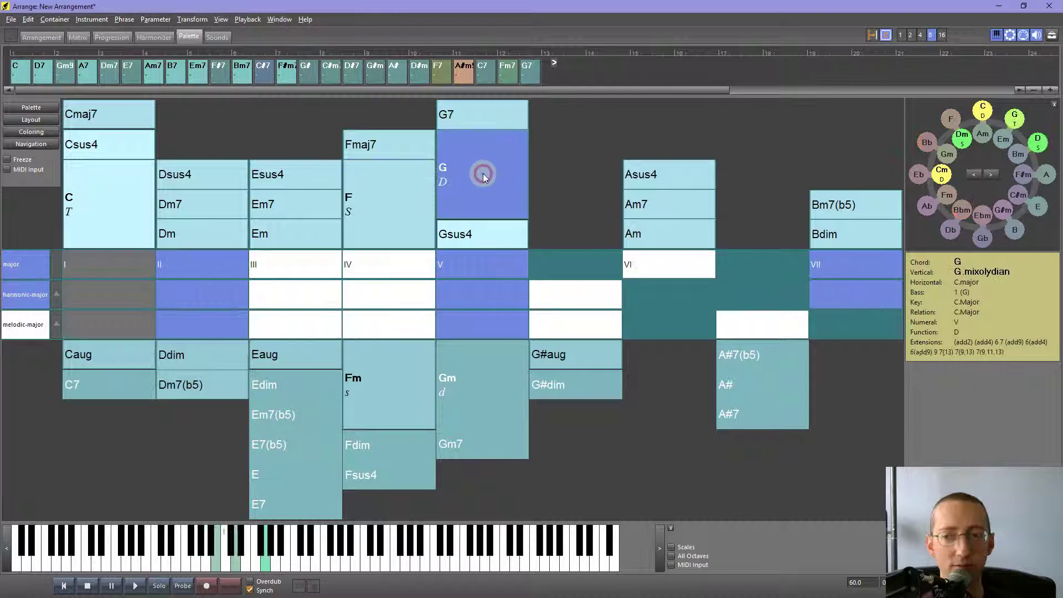
pyautogui.click(92, 196)
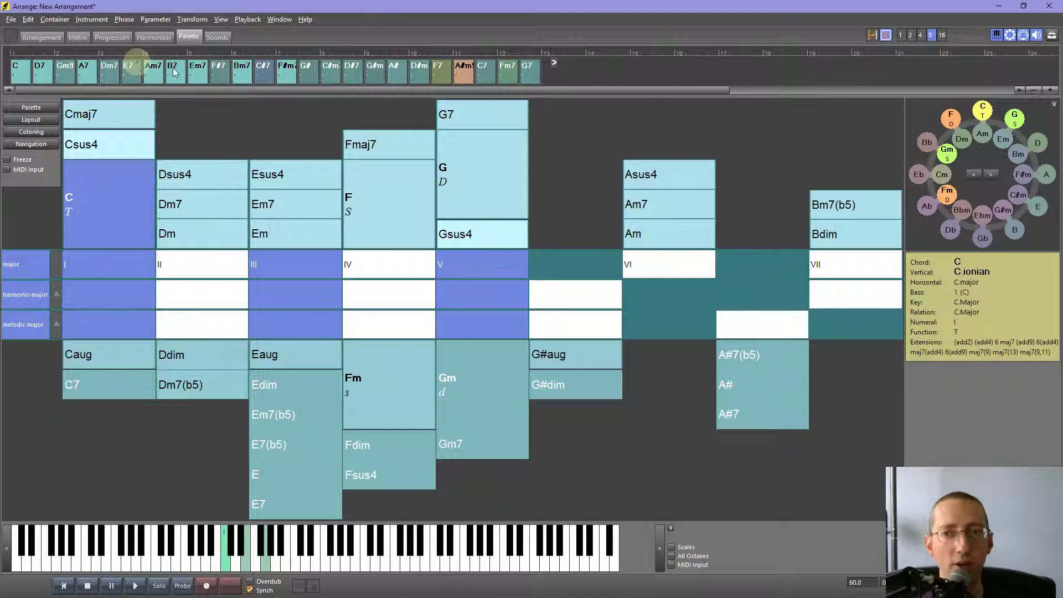
# Review the global instrument assignments in the Audio & MIDI Setup, and play the arrangement from the beginning
pyautogui.click(1051, 37)
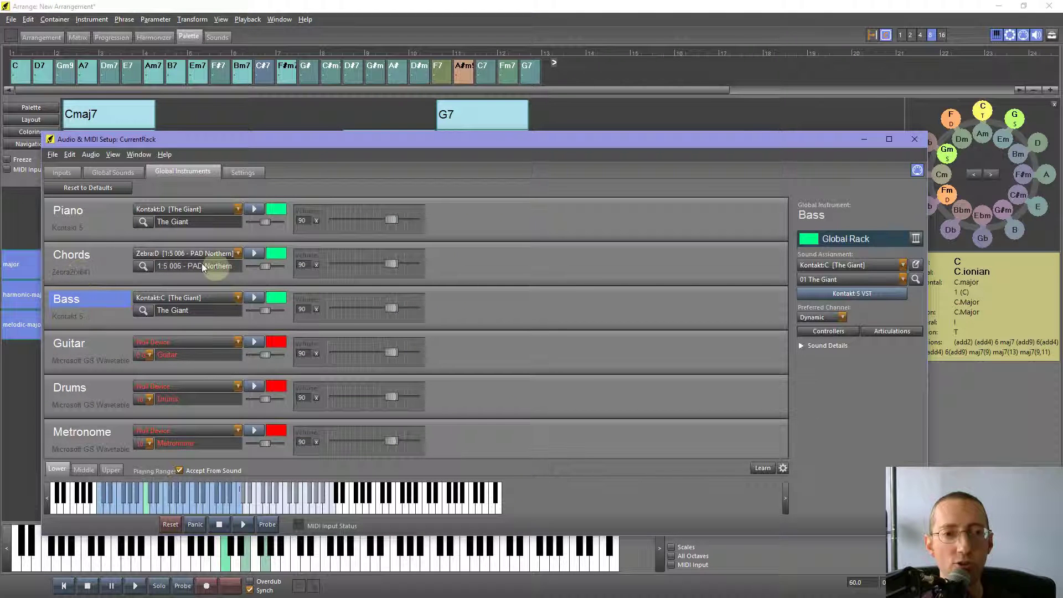
pyautogui.click(165, 283)
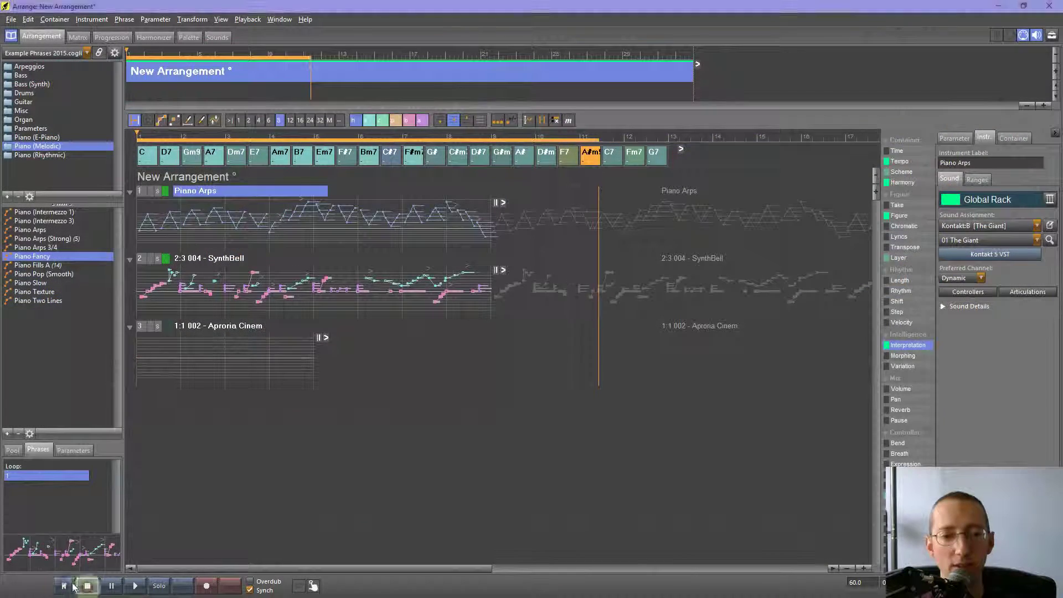
pyautogui.click(71, 586)
pyautogui.click(135, 586)
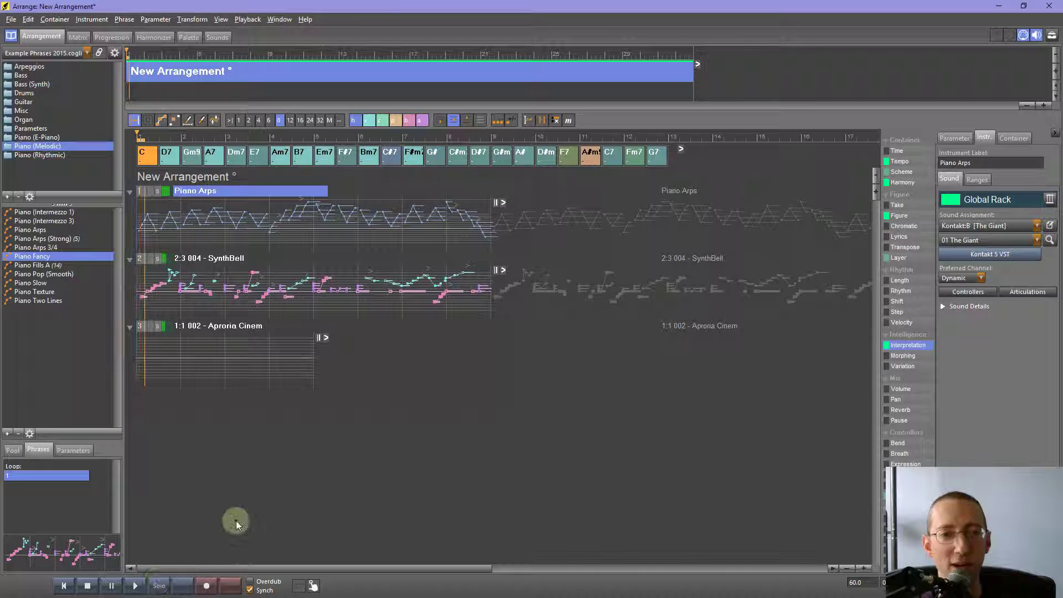